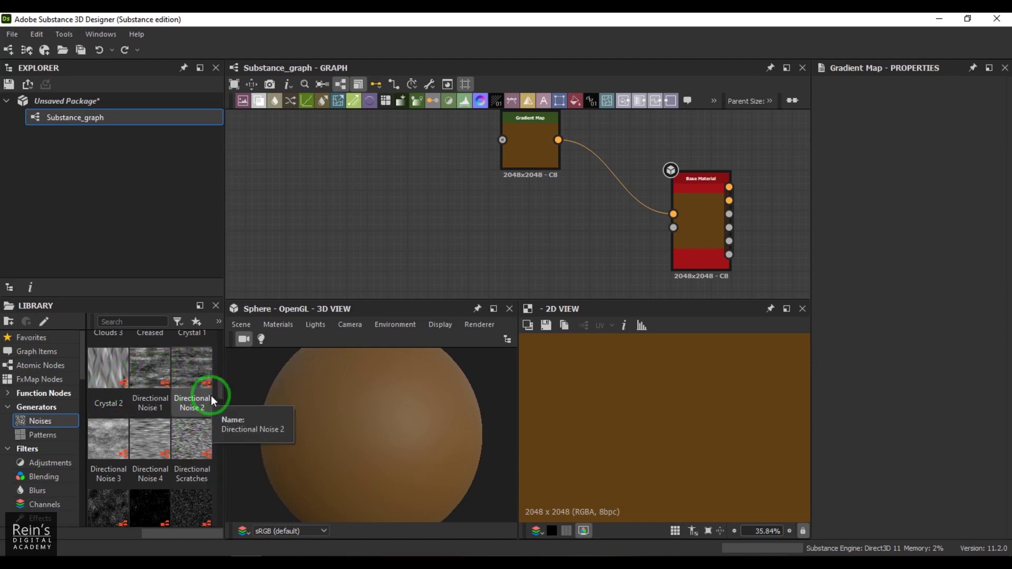
- Zoom the graph view to make room for Directional Noise 1 left of the Gradient Map
scroll(220, 391, "up", 1)
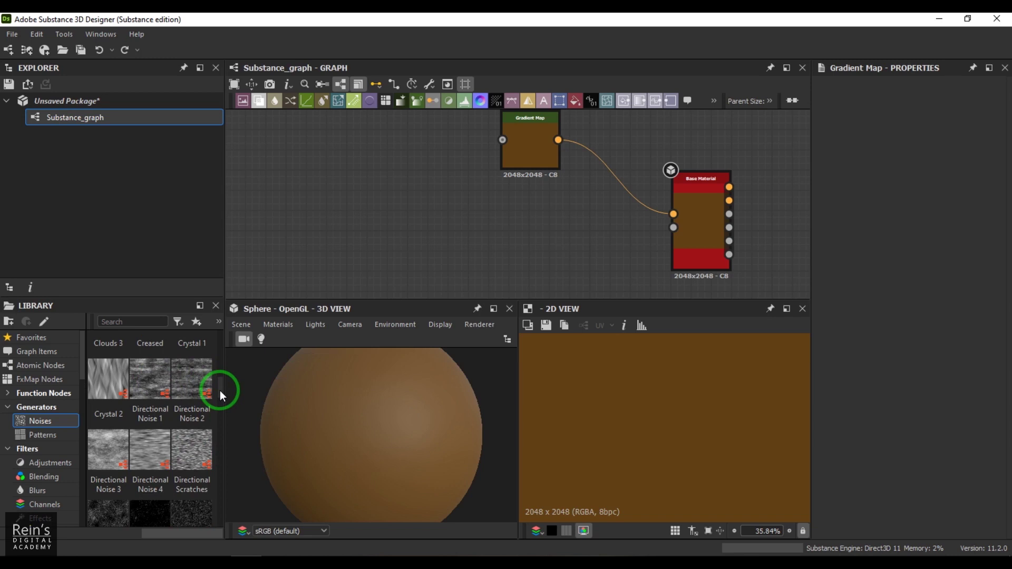
- Place the Directional Noise 1 node in the graph
left_click_drag(153, 378, 339, 207)
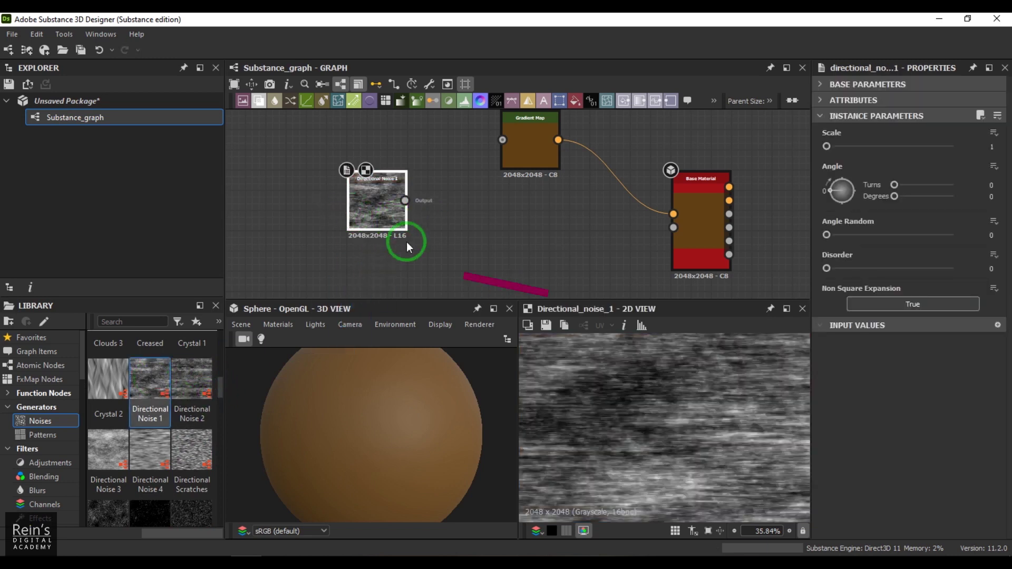
scroll(664, 432, "up", 2)
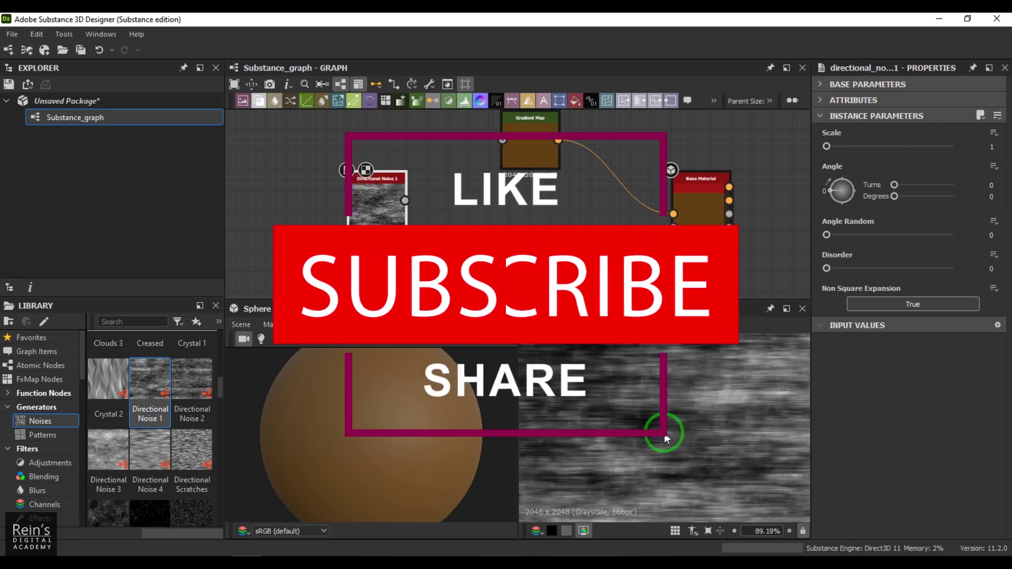
scroll(664, 433, "down", 5)
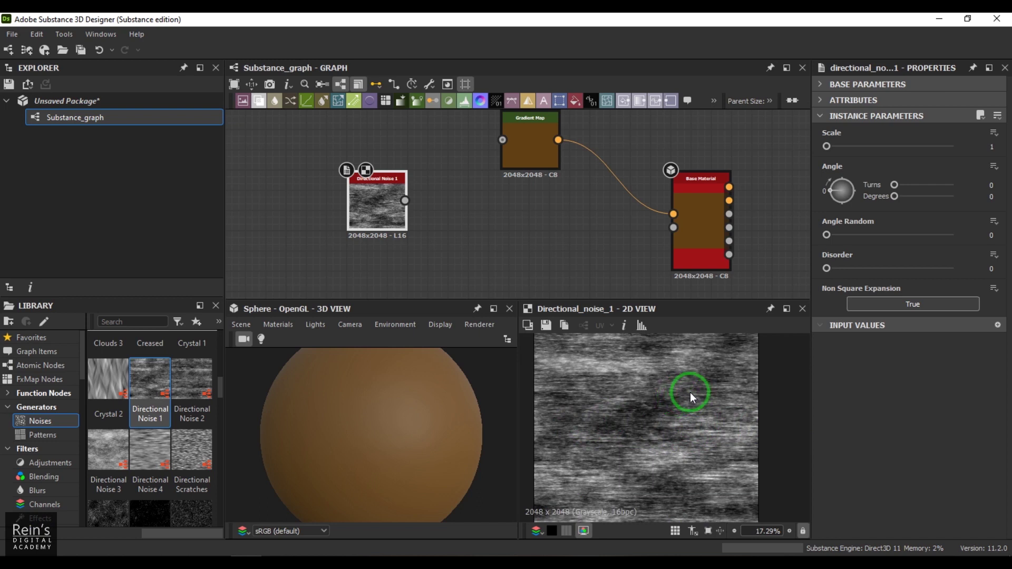
scroll(378, 208, "up", 2)
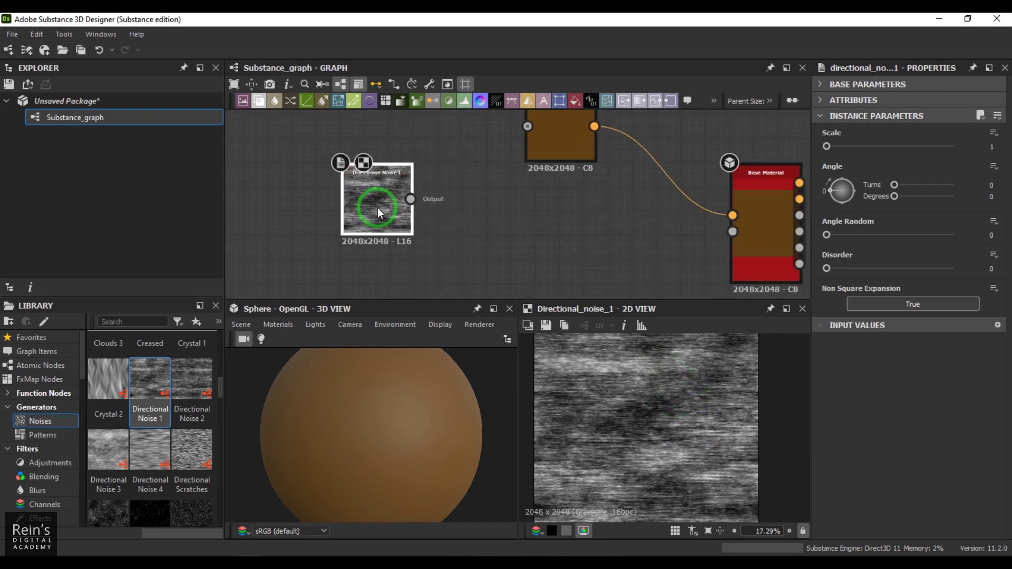
scroll(425, 205, "down", 1)
- Wire Directional Noise 1 into the Base Material and Gradient Map, then inspect the sphere's grain
left_click_drag(419, 199, 742, 234)
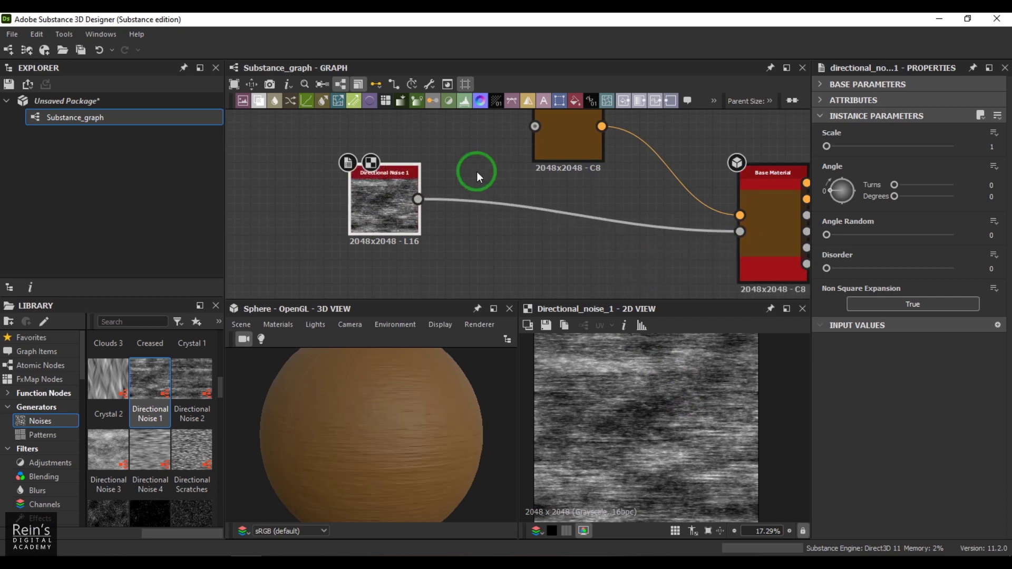
left_click_drag(419, 200, 535, 127)
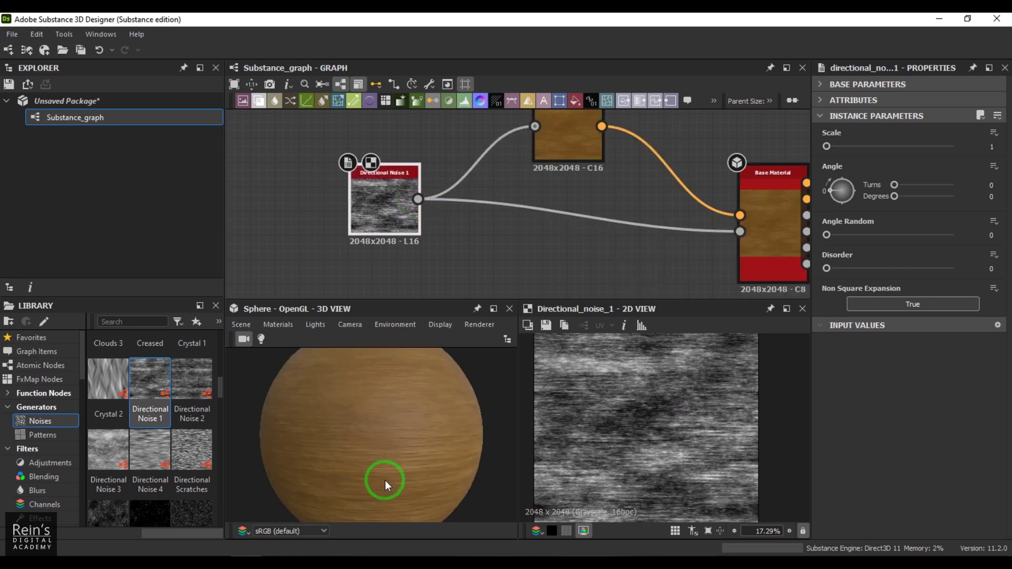
right_click_drag(414, 445, 381, 457, "alt")
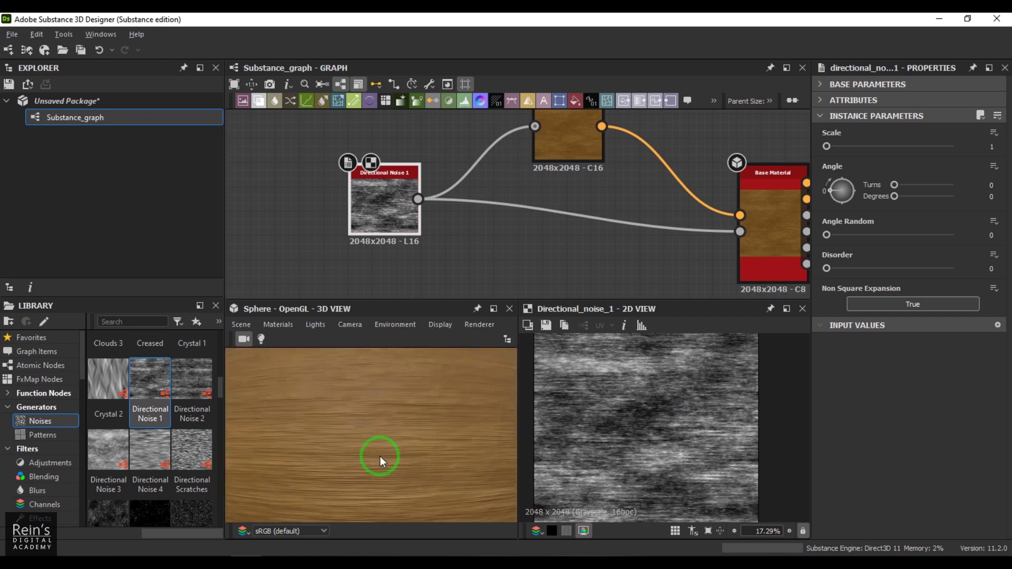
left_click_drag(381, 456, 324, 423, "alt")
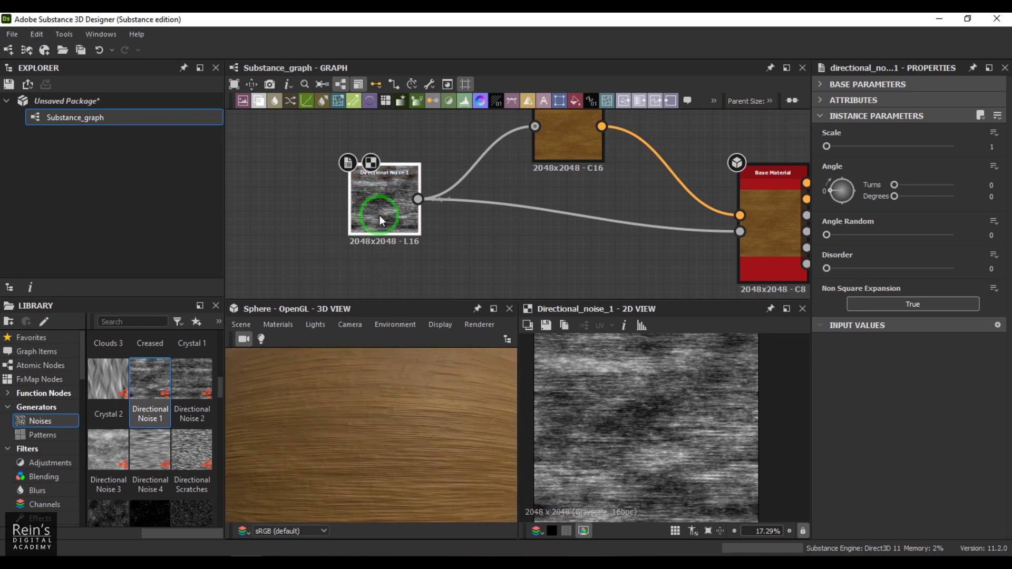
right_click_drag(350, 448, 359, 432, "alt")
mouse_move(359, 432)
left_mouse_down("alt")
mouse_move(482, 436)
mouse_move(252, 442)
mouse_move(353, 434)
mouse_move(357, 425)
left_mouse_up("alt")
left_click(828, 146)
mouse_move(829, 148)
left_mouse_down()
mouse_move(844, 149)
mouse_move(817, 147)
left_mouse_up()
left_click_drag(895, 185, 868, 184)
left_click_drag(826, 234, 878, 230)
scroll(401, 435, "up", 5)
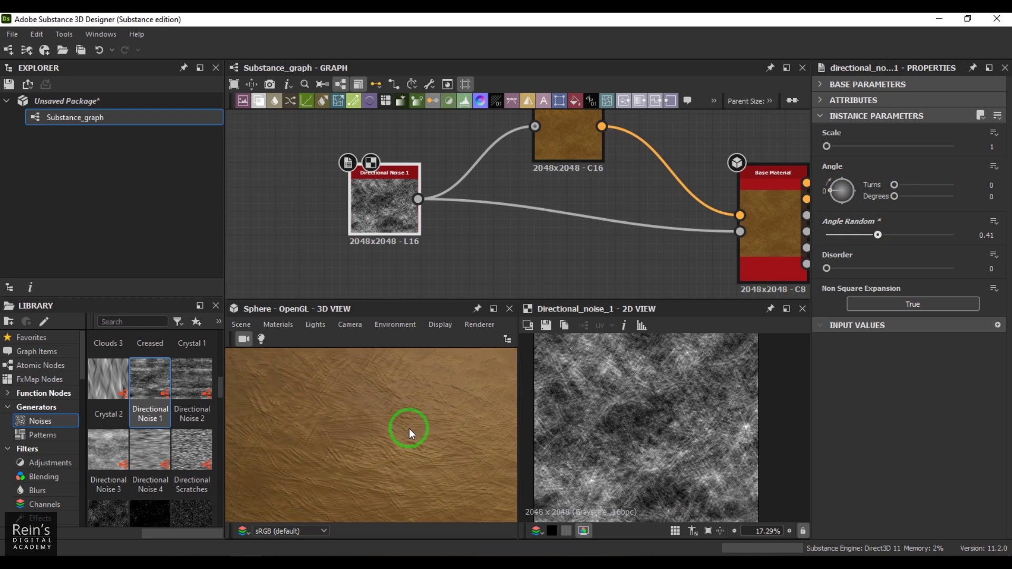
left_click(870, 235)
left_click_drag(870, 235, 863, 236)
left_click(816, 269)
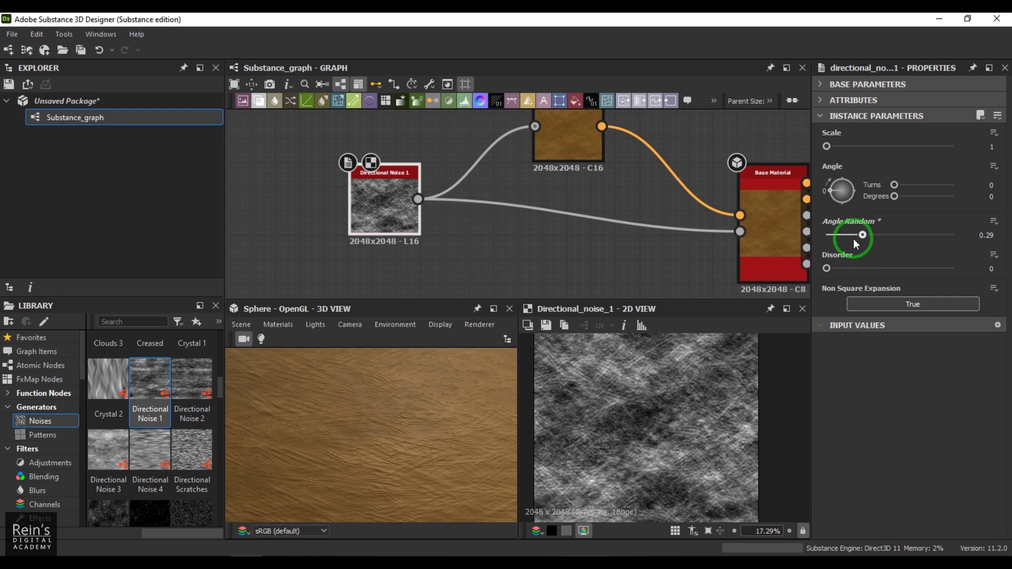
left_click_drag(318, 415, 446, 435)
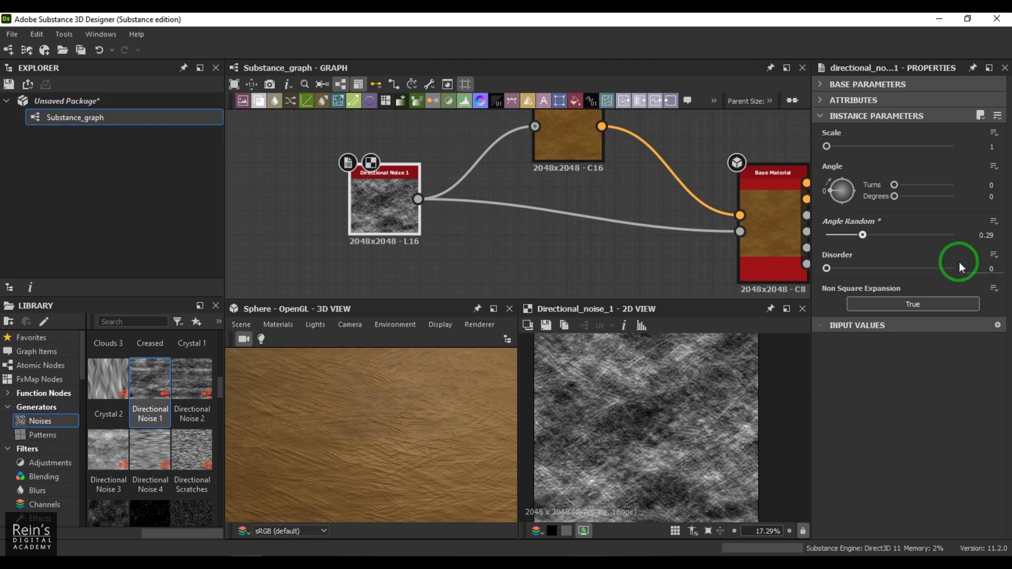
left_click_drag(862, 235, 819, 236)
left_click(545, 445)
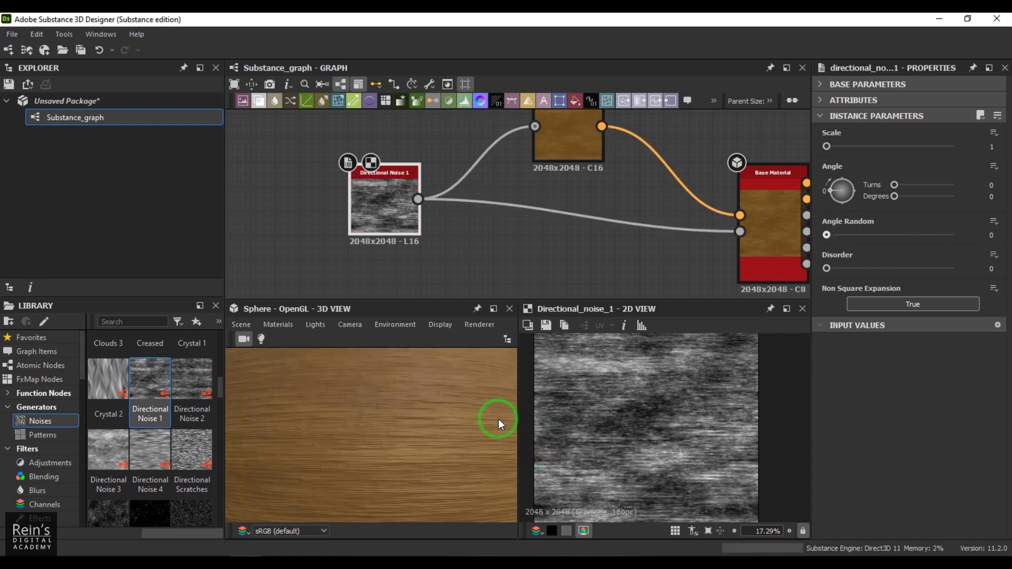
- Add Directional Noise 2 in Noise 1's spot and wire it to the Base Material and Gradient Map
left_click_drag(201, 393, 426, 252)
left_click_drag(372, 207, 336, 158)
left_click_drag(441, 237, 725, 240)
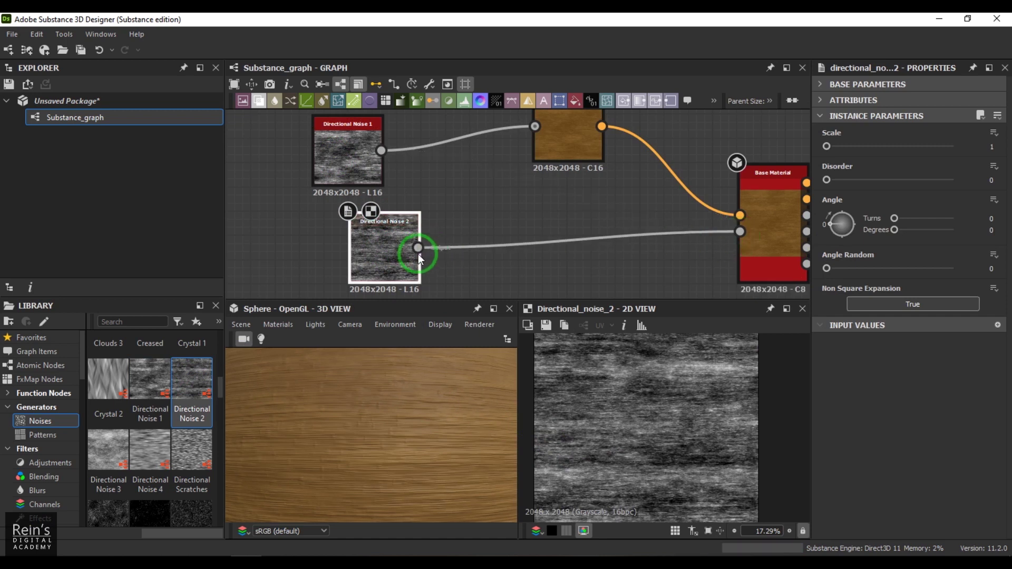
left_click_drag(418, 247, 535, 127)
left_click(372, 259)
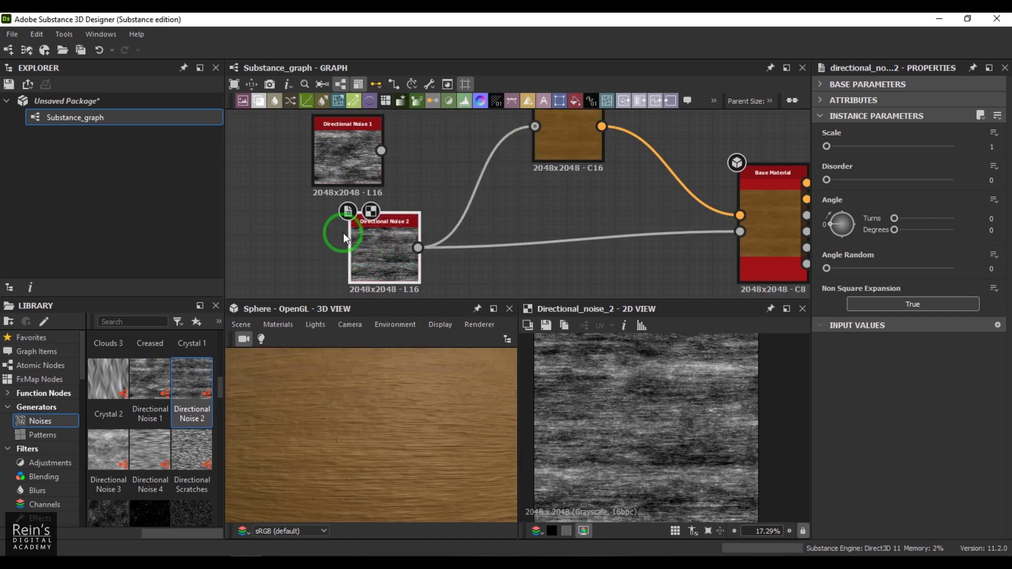
left_click_drag(358, 239, 410, 169)
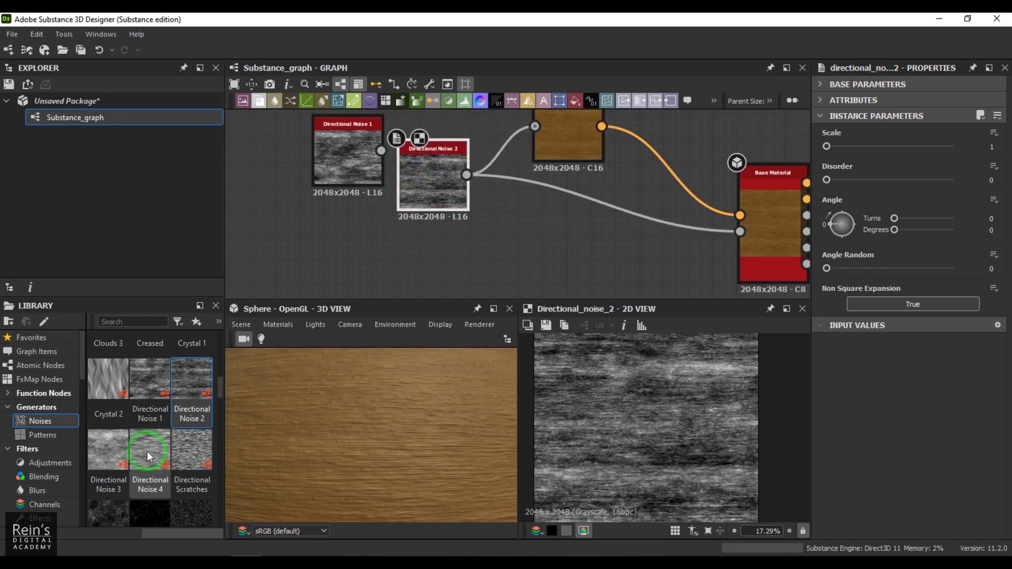
- Add Directional Noise 3, wire it to the Base Material and Gradient Map, and inspect the sphere
left_click_drag(109, 448, 740, 232)
left_click_drag(417, 248, 535, 127)
left_click(428, 420)
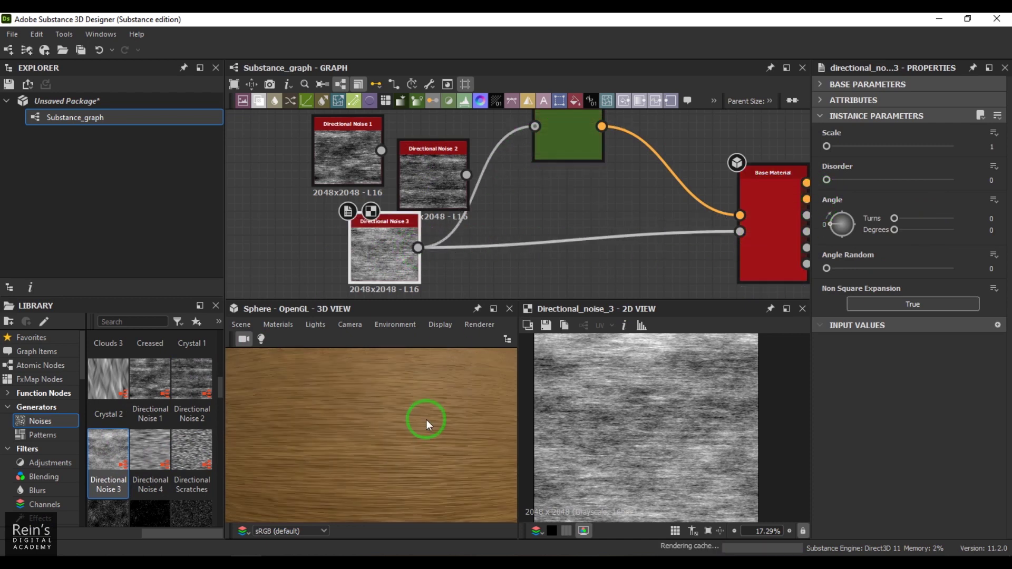
left_click_drag(457, 435, 405, 445)
scroll(448, 460, "down", 3)
scroll(405, 445, "down", 2)
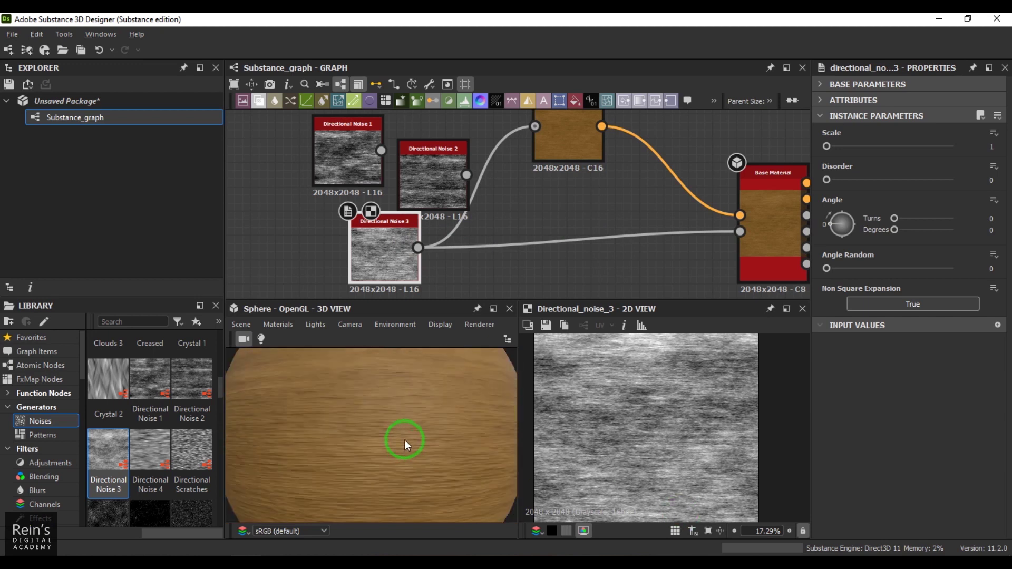
- Add Directional Noise 4, wire it to the material and Gradient Map, and set its Scale to 2
left_click(143, 476)
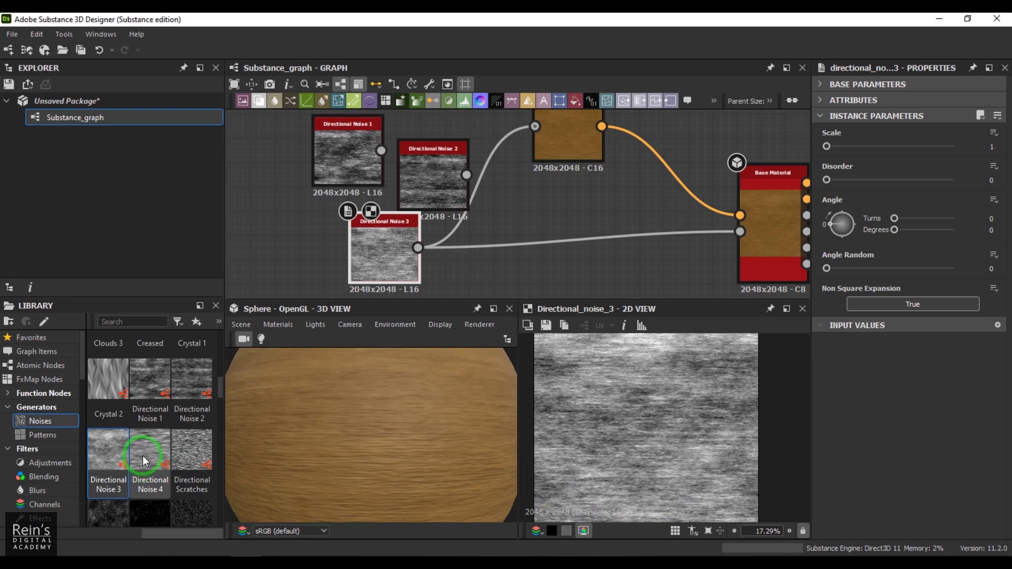
scroll(415, 453, "up", 3)
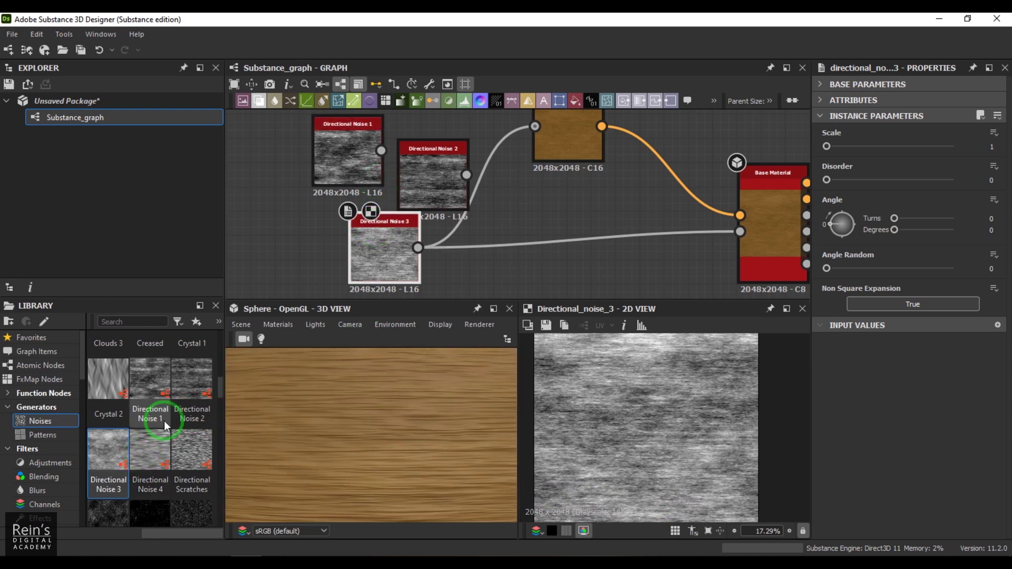
left_click_drag(150, 448, 740, 231)
left_click_drag(491, 272, 536, 126)
scroll(390, 426, "down", 5)
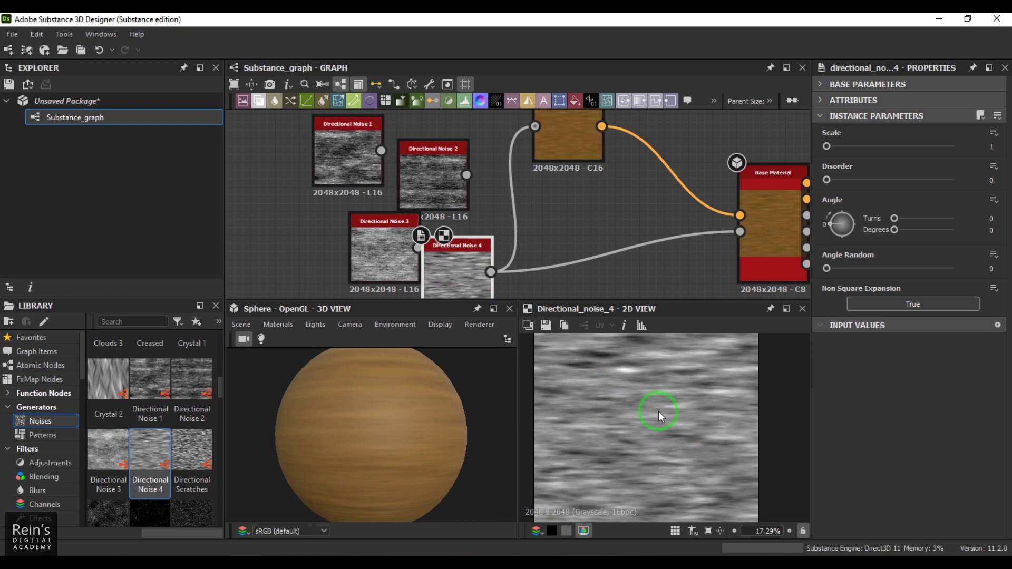
left_click_drag(827, 146, 864, 141)
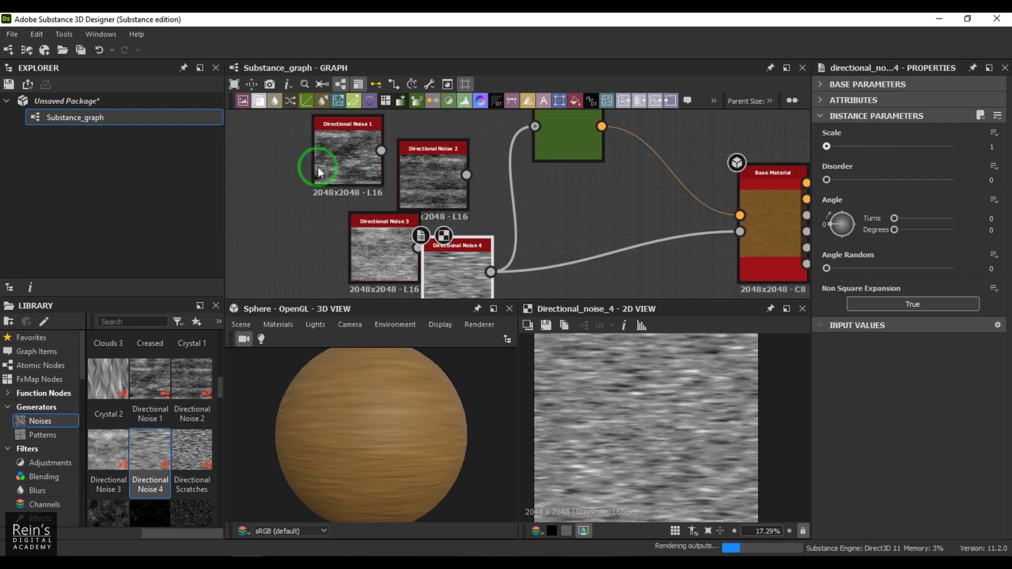
- Line up Directional Noise 1, 2 and 3 in a top row, shifting Noise 4 left below
left_click(342, 151)
left_click_drag(422, 173, 426, 150)
left_click_drag(333, 153, 280, 151)
left_click_drag(397, 147, 336, 147)
left_click_drag(372, 235, 445, 142)
left_click_drag(469, 248, 421, 249)
- Marquee-select Directional Noise 1, 2 and 3 together
left_click(460, 237)
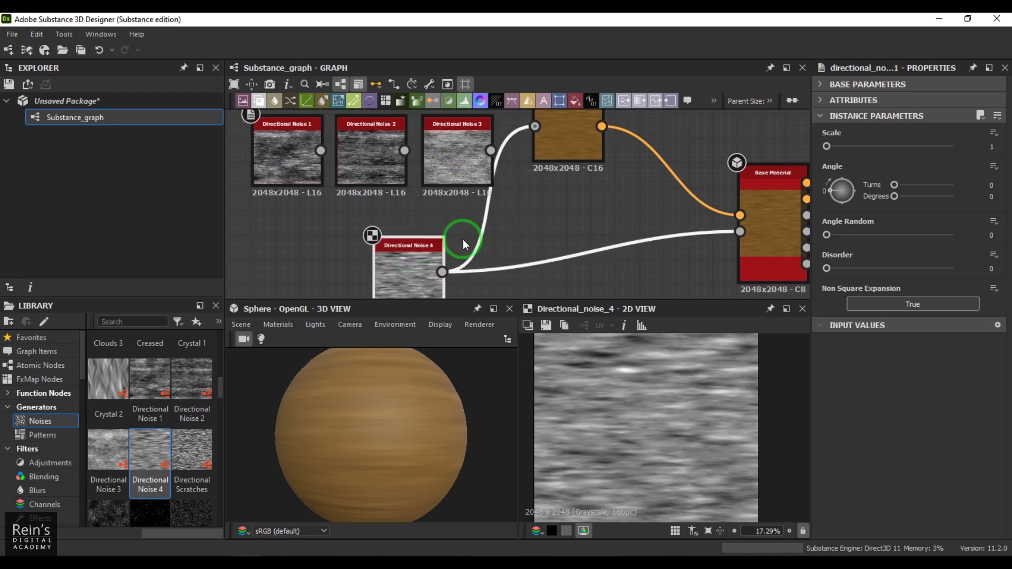
left_click(446, 282)
left_click(421, 277)
left_click(451, 258)
left_click(321, 163)
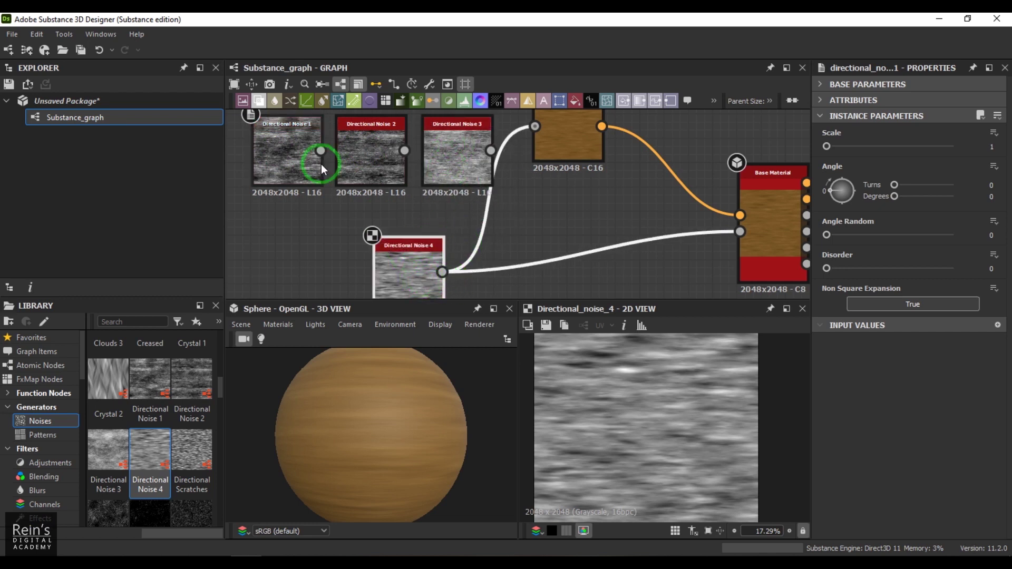
left_click(232, 413)
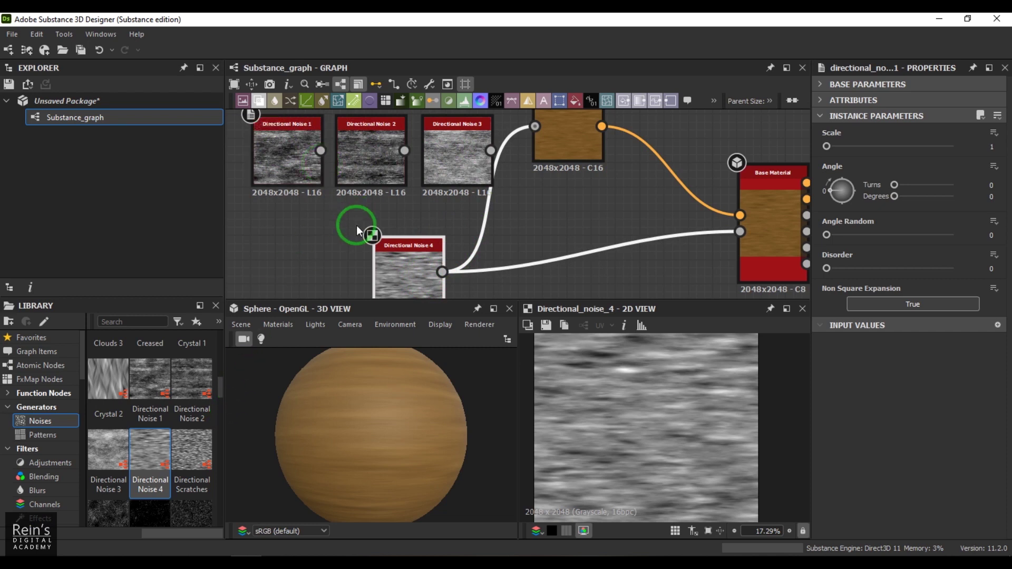
scroll(366, 200, "down", 2)
left_click_drag(264, 172, 348, 165)
- Add a Directional Scratches node beside Directional Noise 4
left_click(193, 446)
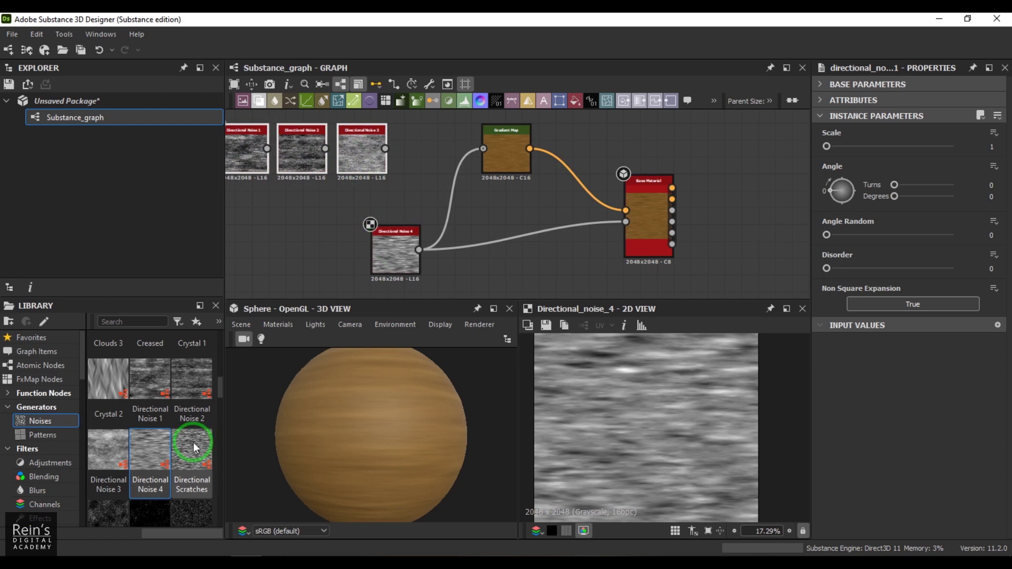
left_click_drag(193, 443, 484, 151)
left_click(306, 251)
left_click(350, 262)
- Delete Directional Noise 4 and move Directional Scratches away from the noise nodes
left_click(399, 247)
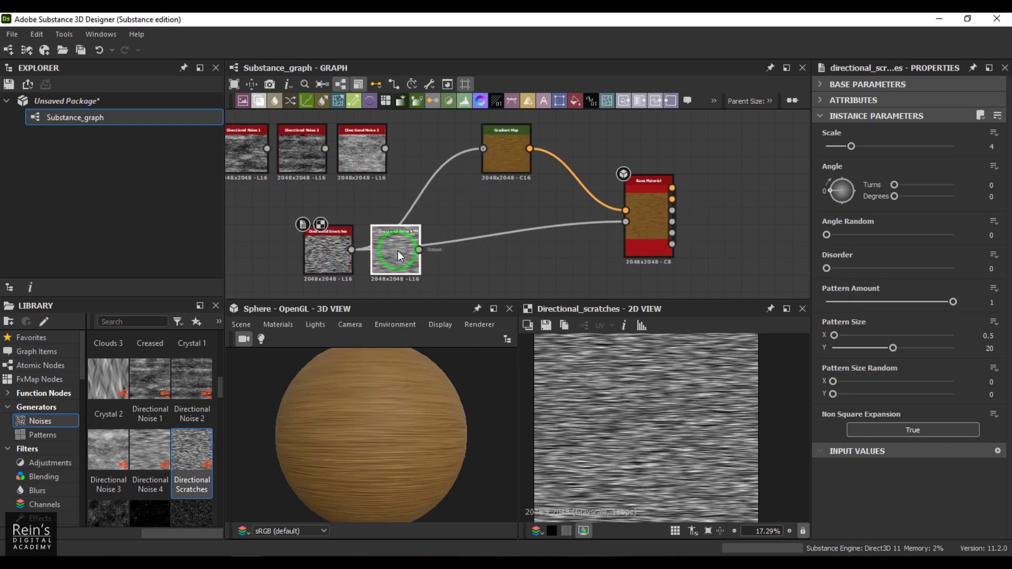
key("Delete")
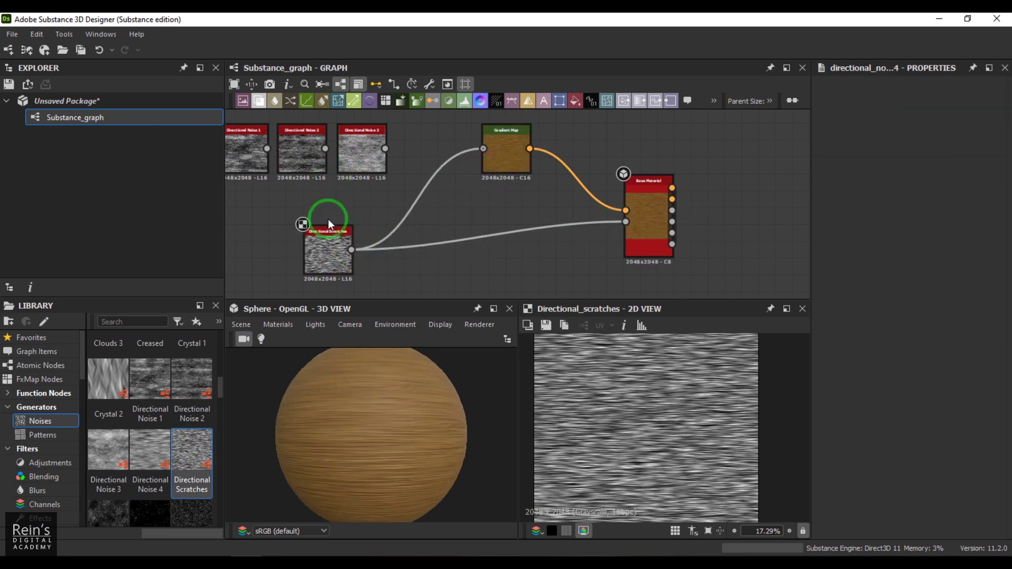
left_click_drag(369, 199, 239, 156)
left_click_drag(316, 250, 369, 236)
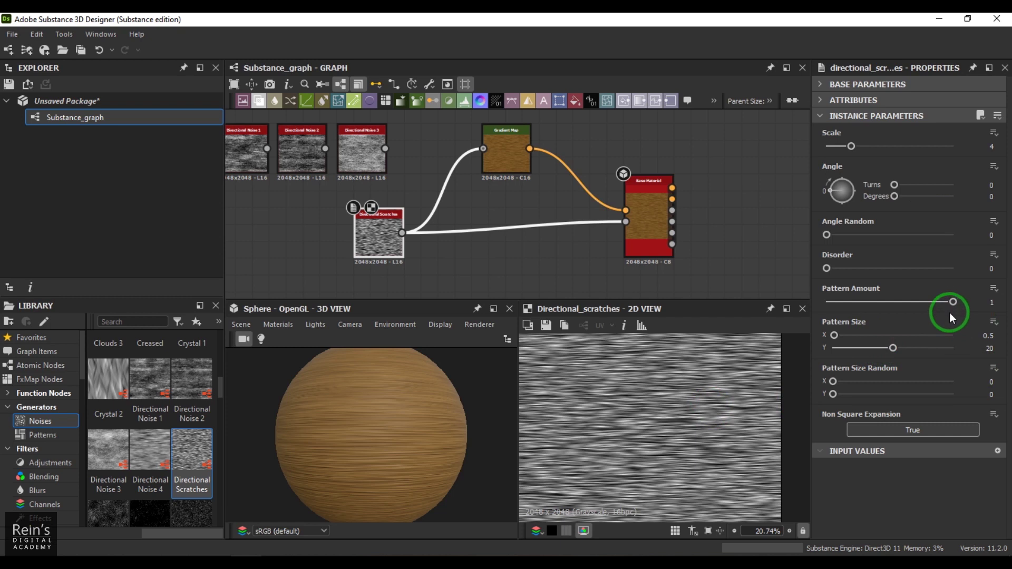
- Adjust the scratches' Pattern Amount, ending at 0.61 for denser scratches
left_click_drag(953, 302, 843, 309)
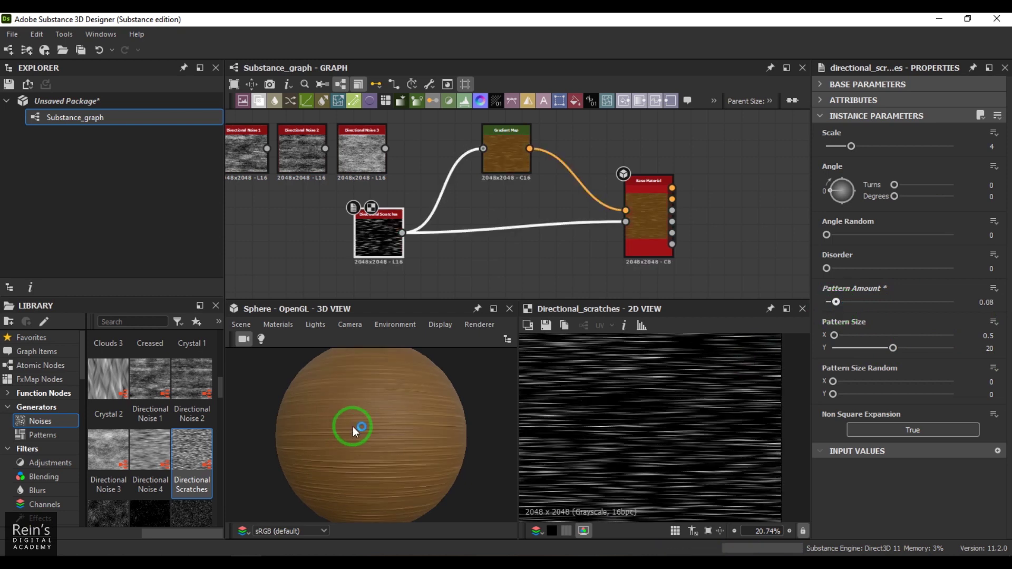
scroll(391, 428, "up", 4)
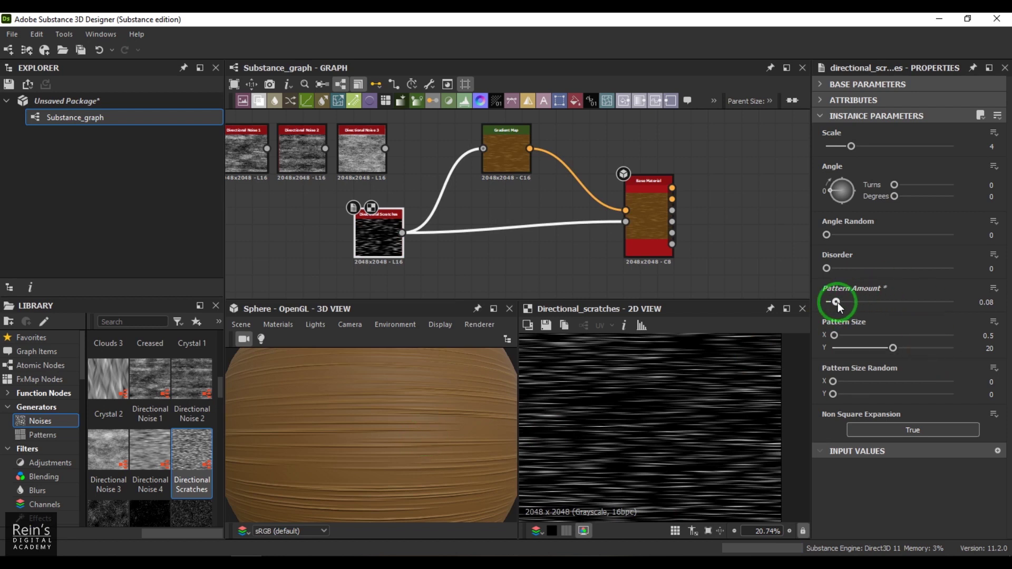
left_click_drag(837, 304, 903, 302)
- Set the scratches' Pattern Size X to 20, then shrink it again
left_click(829, 340)
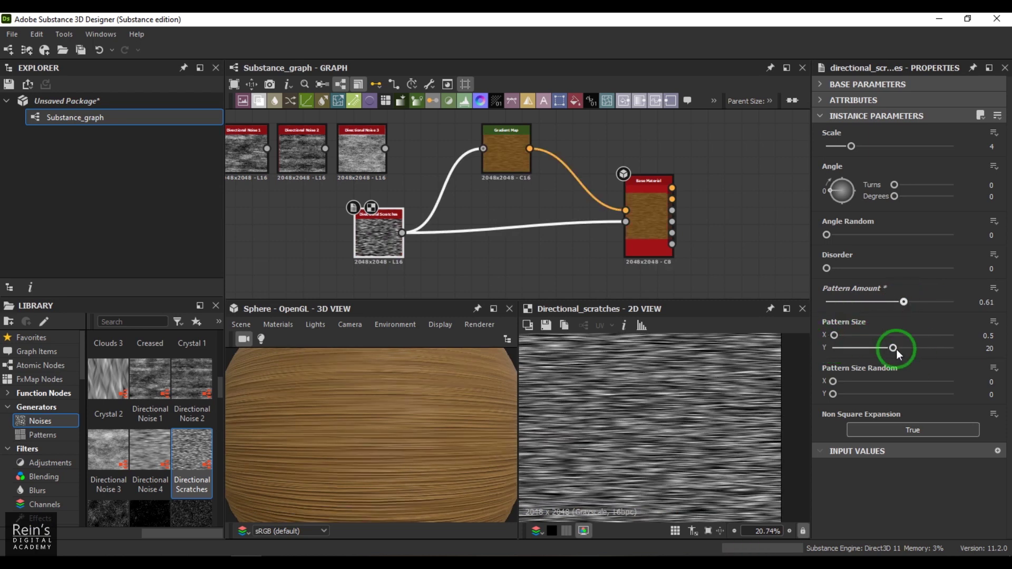
double_click(989, 336)
type("20")
key("Return")
left_click(826, 417)
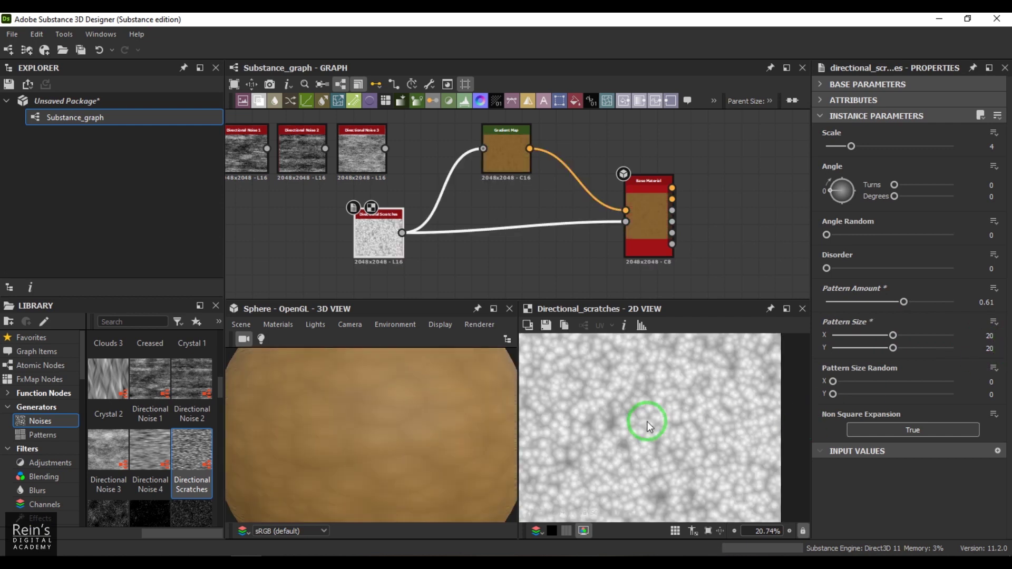
scroll(646, 421, "up", 5)
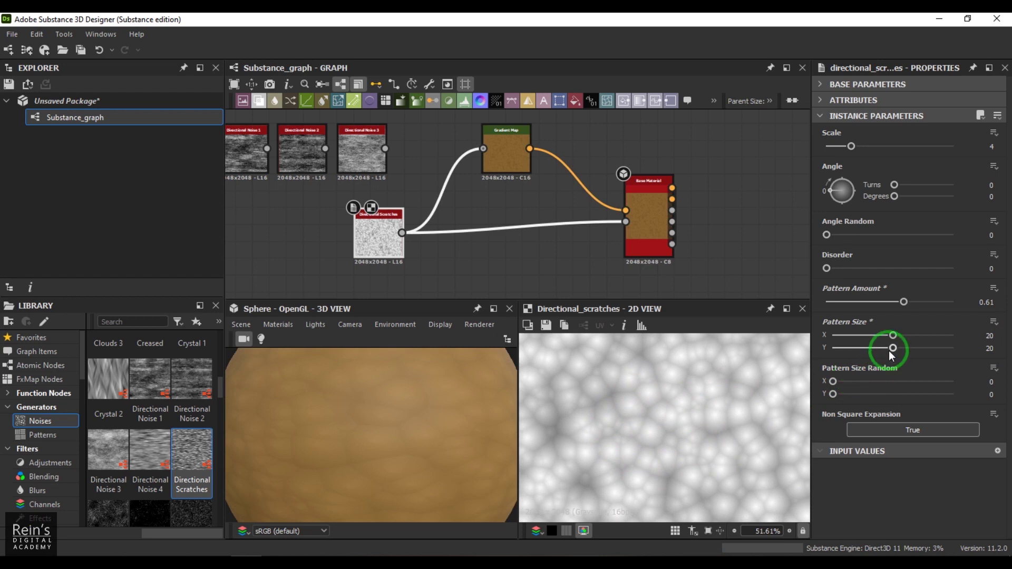
left_click_drag(893, 336, 839, 339)
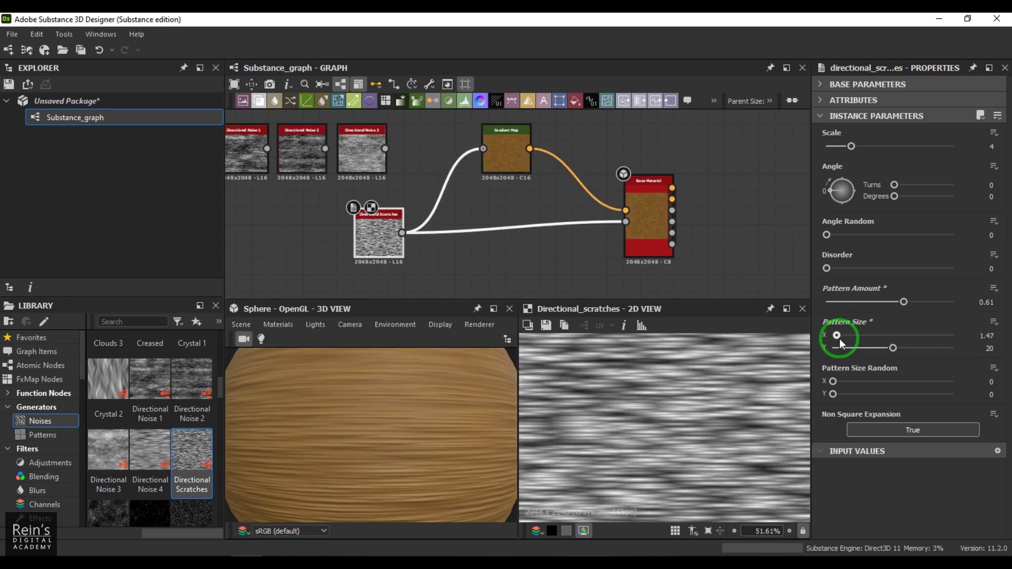
- Reset Pattern Size X to 20 and max out Pattern Size Random on both axes
left_click(973, 335)
left_click_drag(973, 335, 1008, 348)
type("20")
key("Return")
left_click(948, 369)
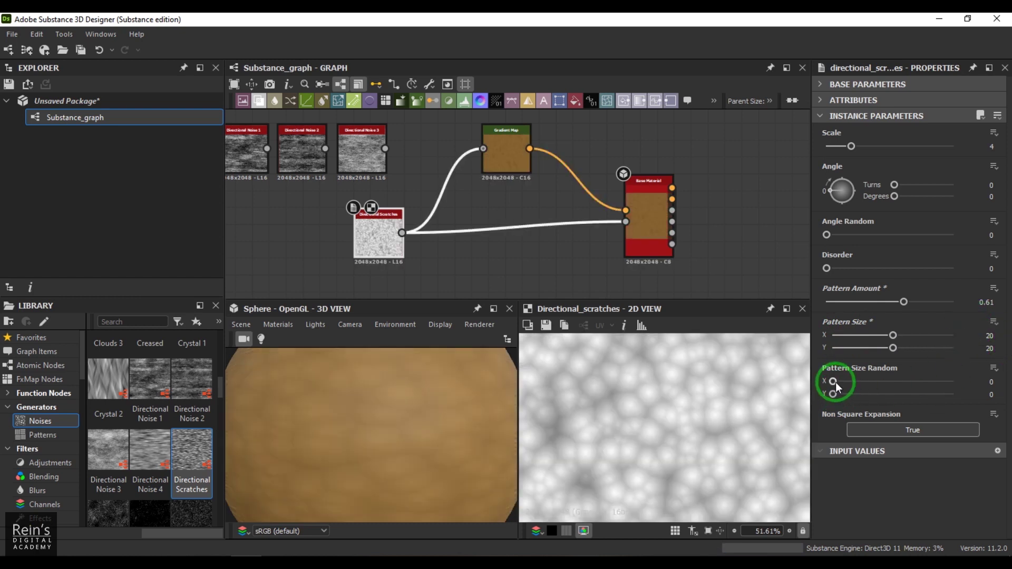
left_click_drag(837, 382, 966, 399)
left_click_drag(881, 381, 954, 381)
left_click(958, 391)
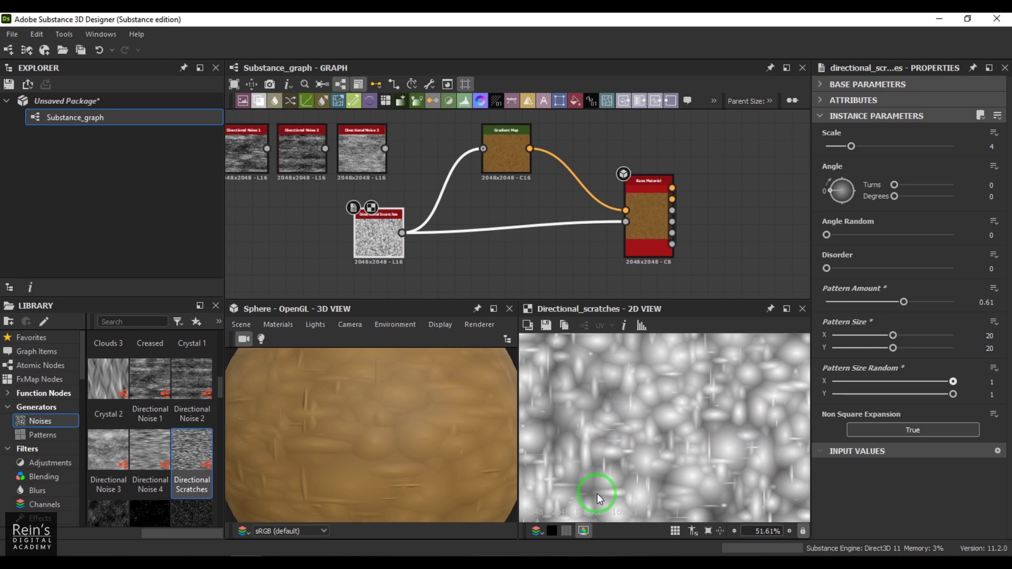
- Narrow Pattern Size X to 6.91, then set it to 0.5
scroll(340, 449, "down", 3)
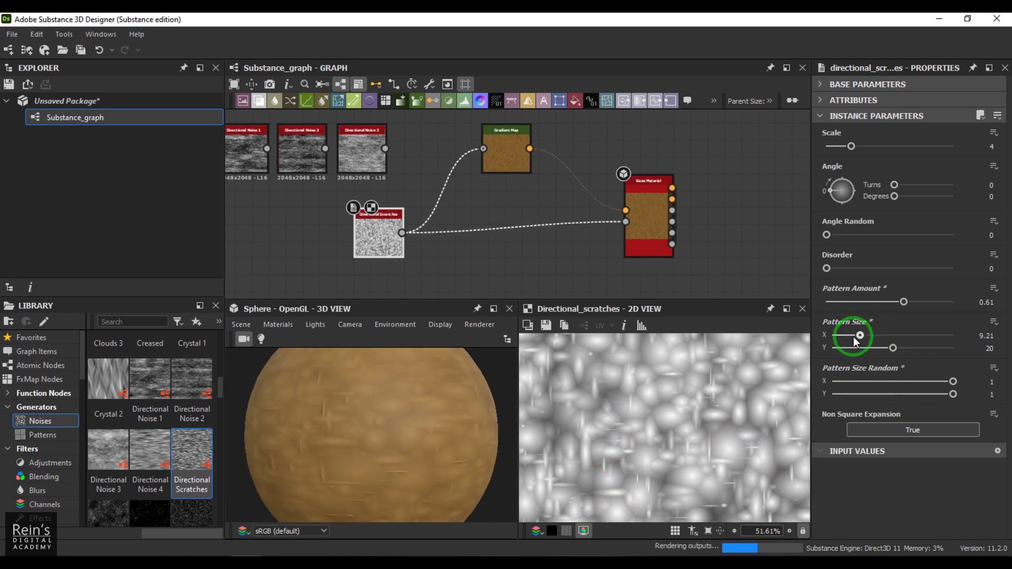
left_click_drag(894, 335, 853, 336)
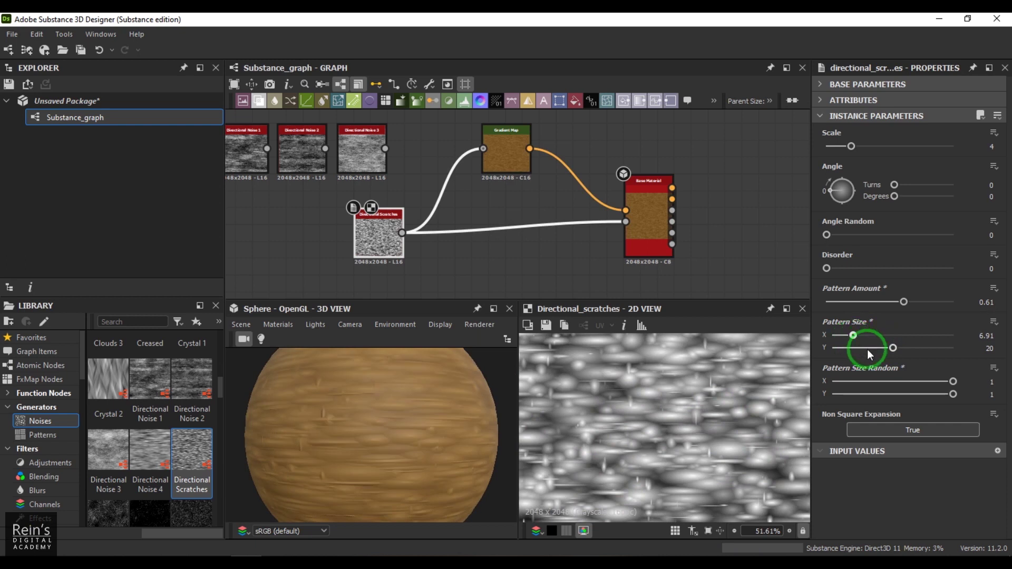
left_click(992, 349)
left_click(992, 336)
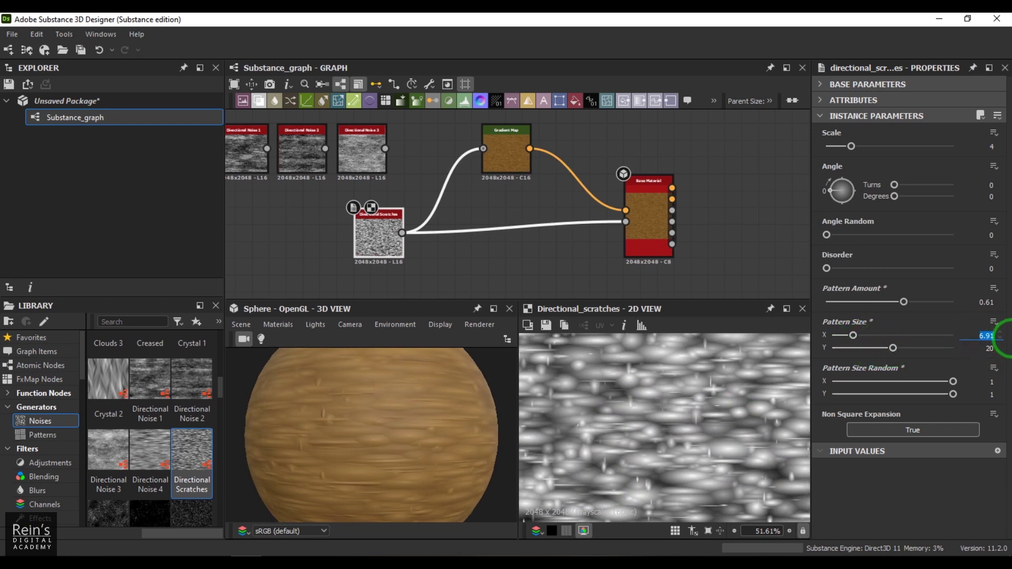
type("0.5")
key("Return")
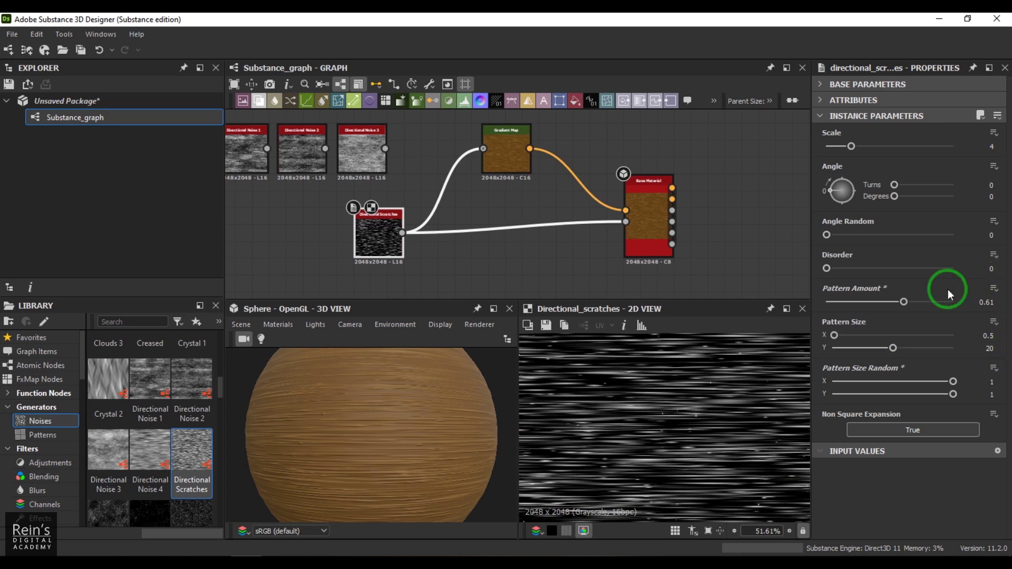
- Set Pattern Amount to 0.97, Disorder to 0.22 and Scale to 5
left_click_drag(911, 296, 949, 303)
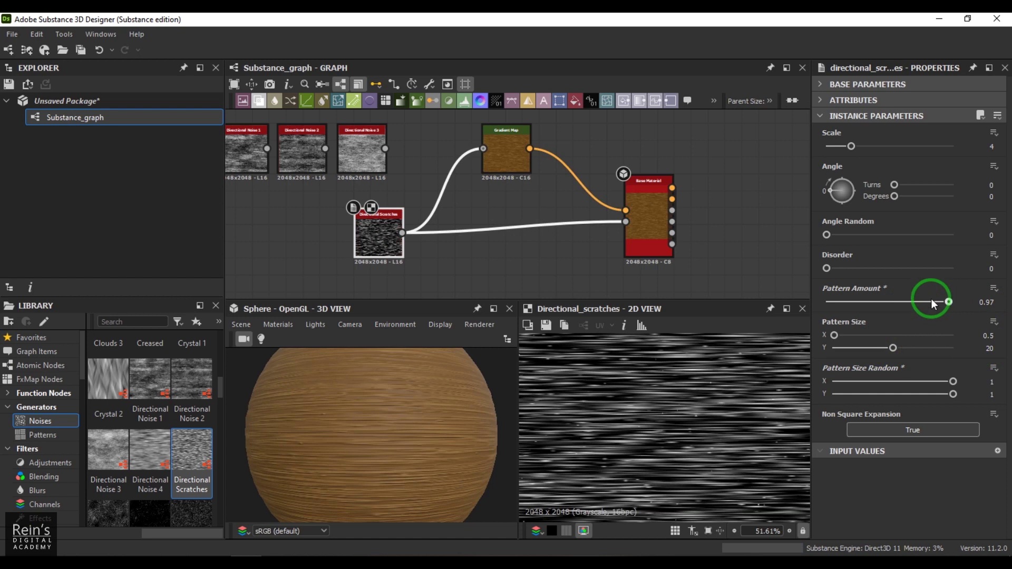
left_click_drag(827, 268, 855, 267)
left_click_drag(851, 146, 860, 146)
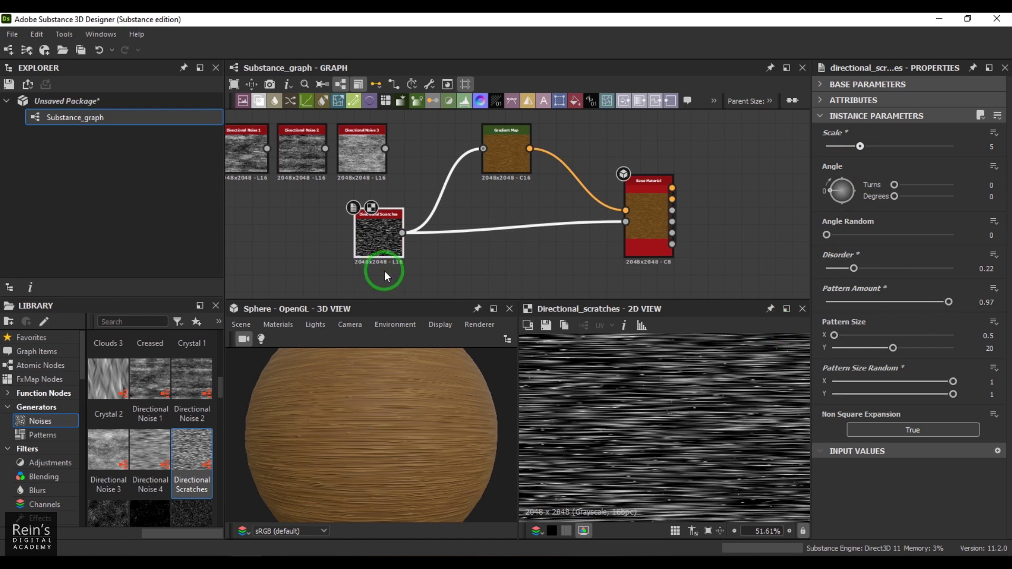
scroll(358, 460, "up", 3)
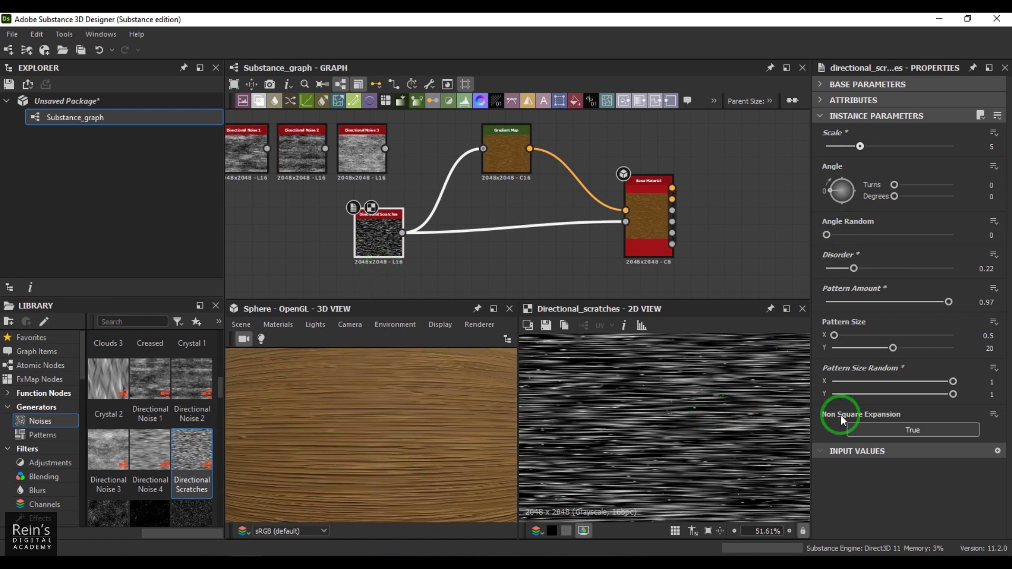
- Delete the Directional Scratches and three Directional Noise nodes
left_click(378, 224)
scroll(375, 234, "down", 2)
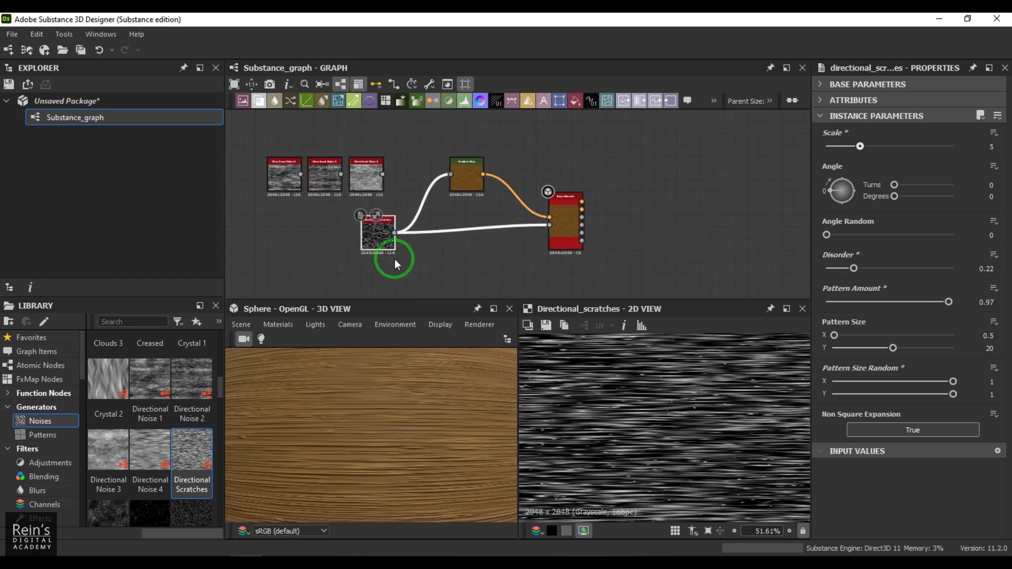
middle_click_drag(407, 253, 500, 257)
left_click_drag(319, 154, 492, 261)
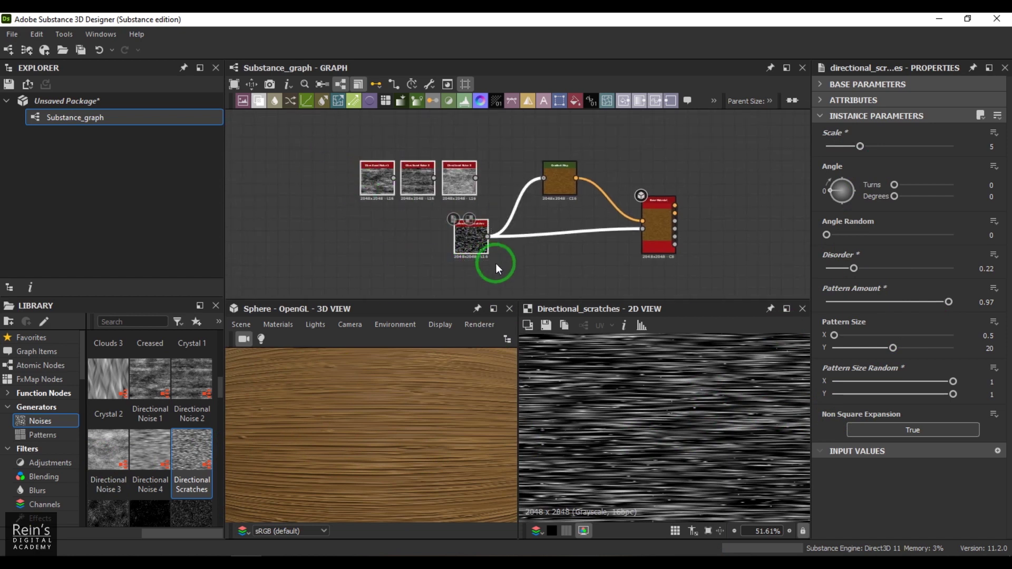
key("Delete")
- Add an unconnected Dirt 1 noise node to the graph
left_click(192, 446)
left_click_drag(220, 388, 219, 397)
left_click_drag(107, 412, 475, 234)
- Wire Dirt 1 into the Base Material and the Gradient Map
scroll(686, 429, "up", 7)
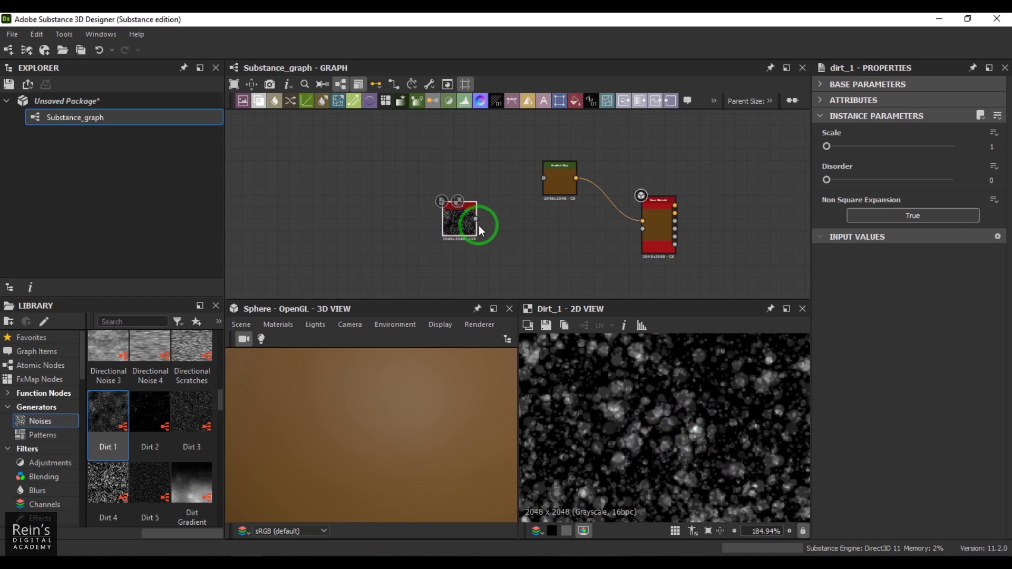
left_click_drag(475, 220, 643, 228)
left_click_drag(476, 219, 544, 179)
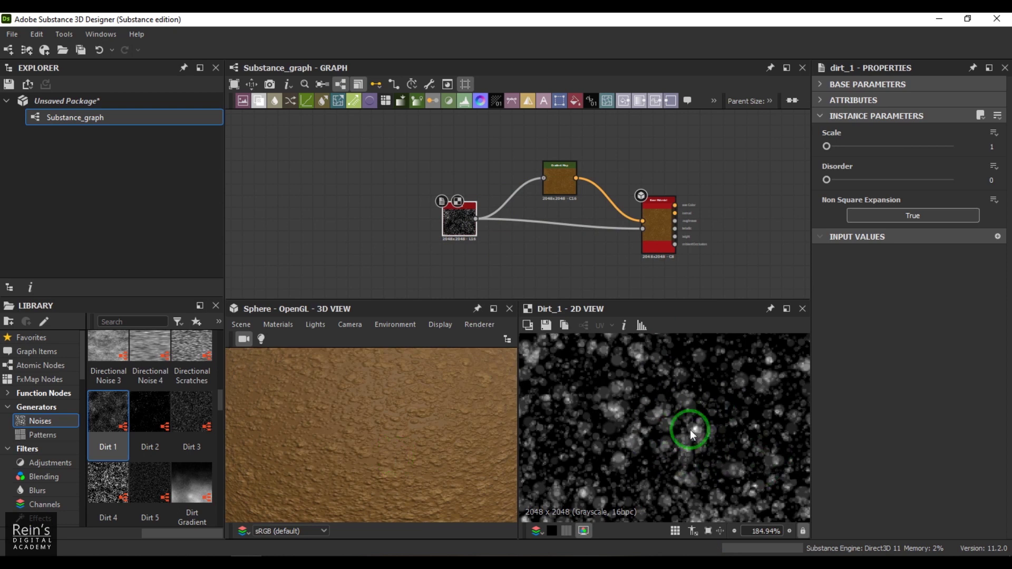
scroll(360, 454, "down", 5)
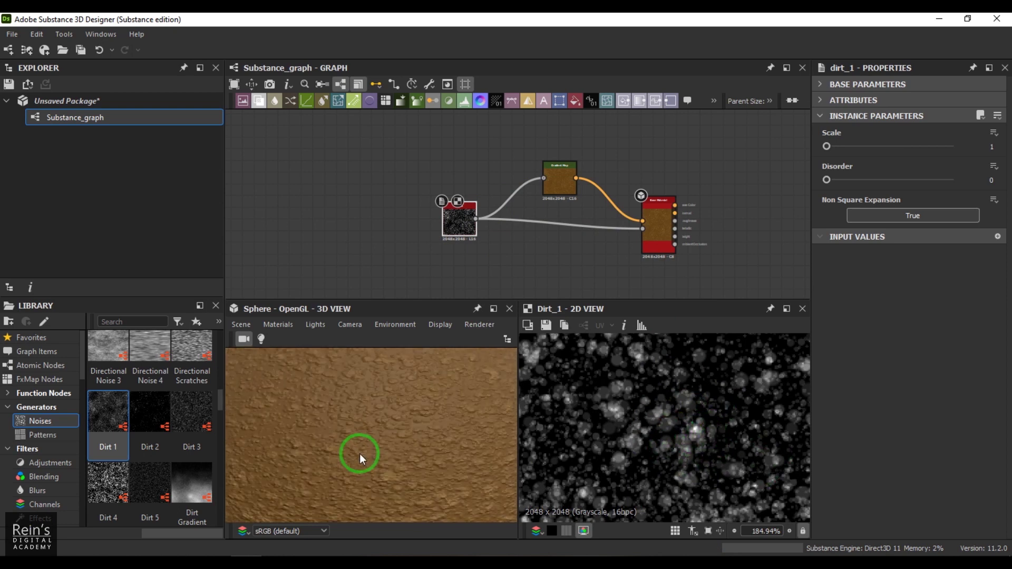
- Set Dirt 1 to Scale 2 and Disorder 0.19, and drop a Dirt 2 node into the graph
scroll(360, 454, "up", 2)
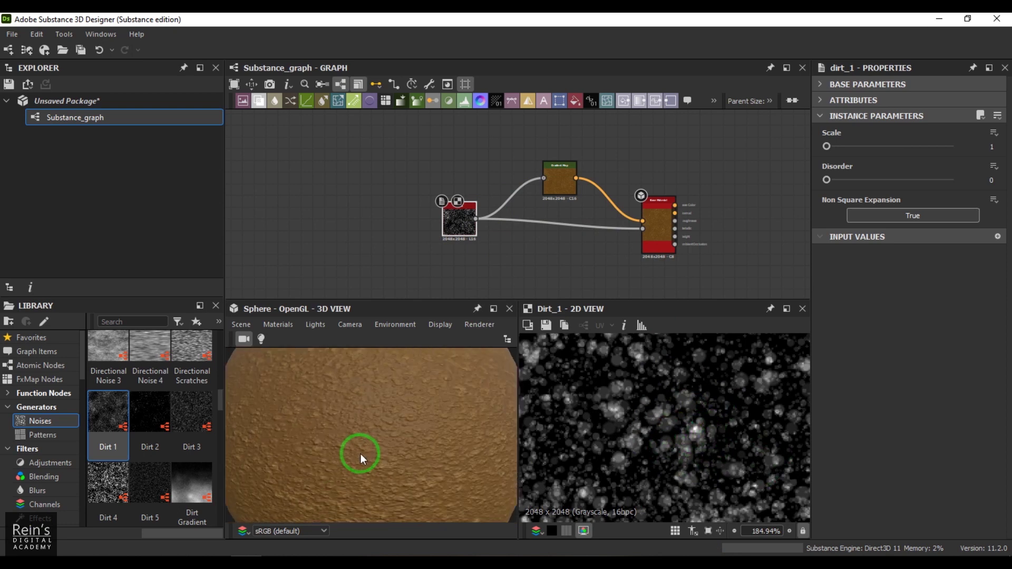
scroll(363, 454, "up", 2)
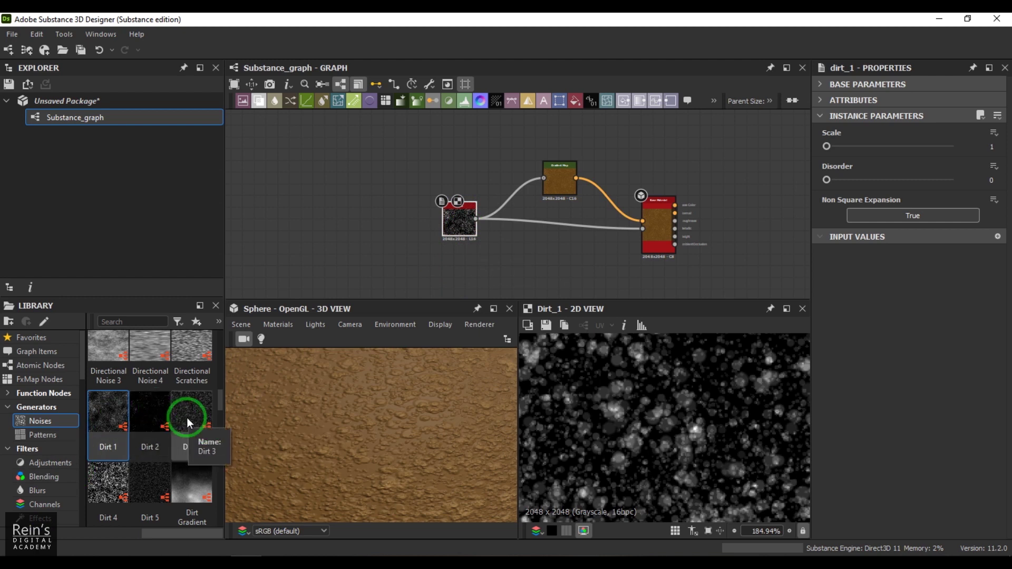
left_click_drag(827, 147, 857, 147)
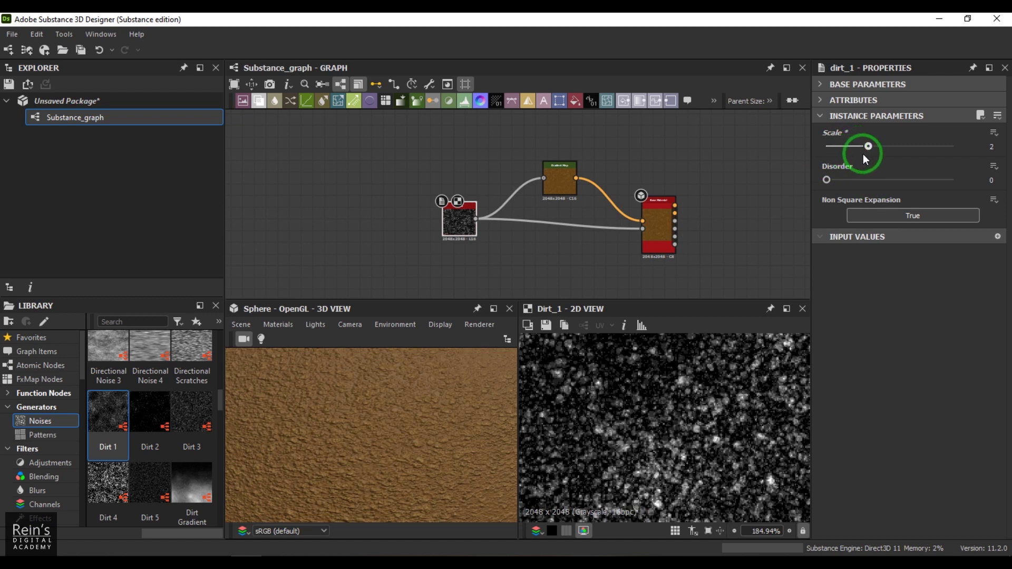
left_click_drag(829, 180, 846, 182)
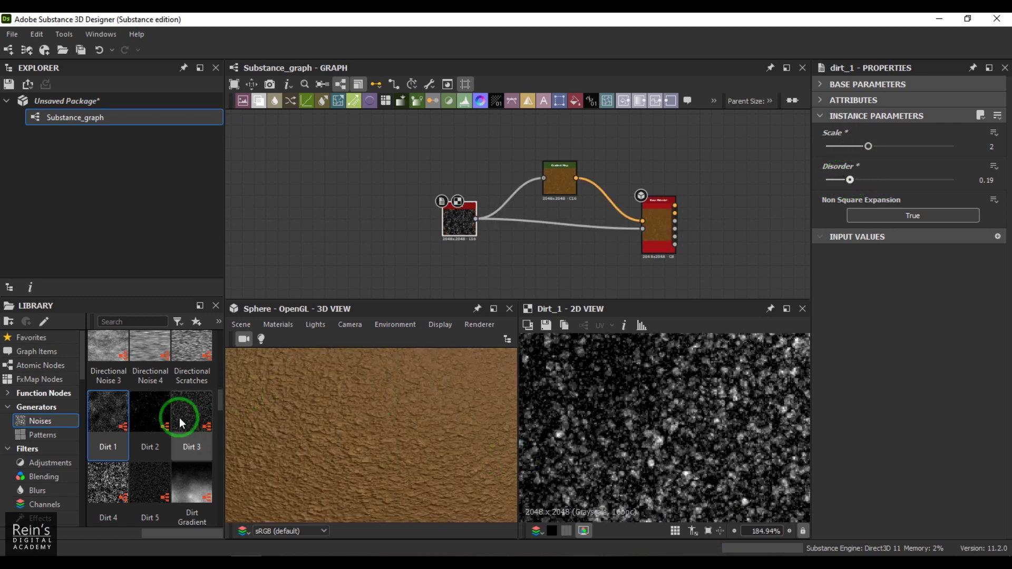
scroll(221, 410, "down", 4)
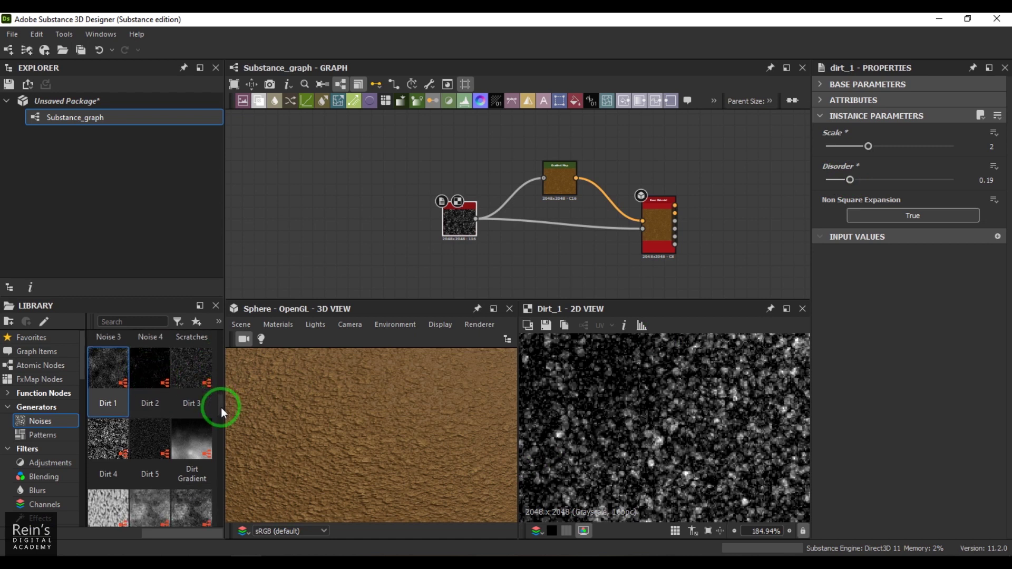
left_click_drag(163, 388, 458, 172)
- Wire Dirt 2 to the Base Material and Gradient Map, then move it aside
left_click_drag(486, 250, 643, 229)
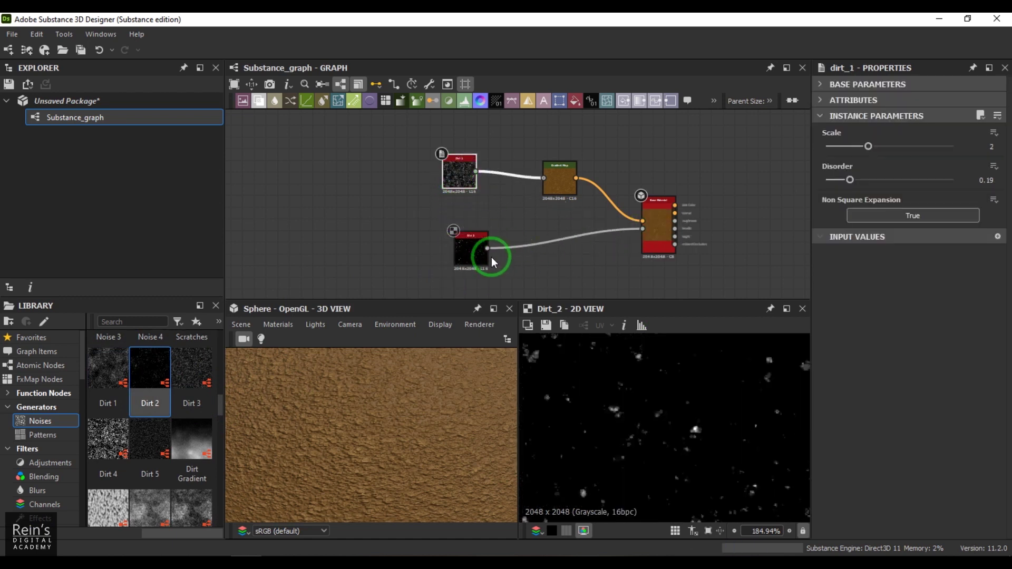
left_click_drag(488, 250, 544, 178)
left_click(511, 270)
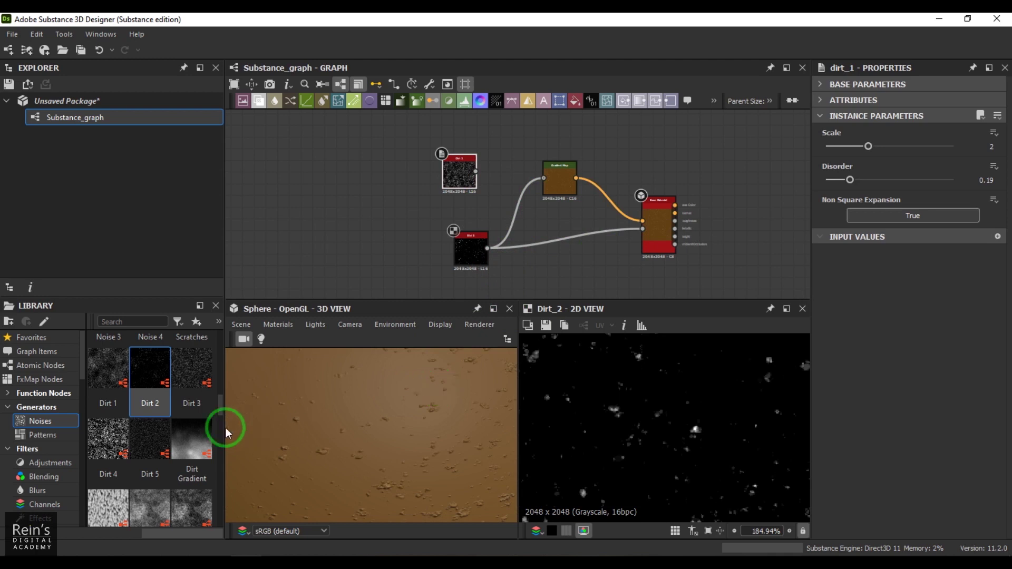
left_click_drag(469, 256, 410, 233)
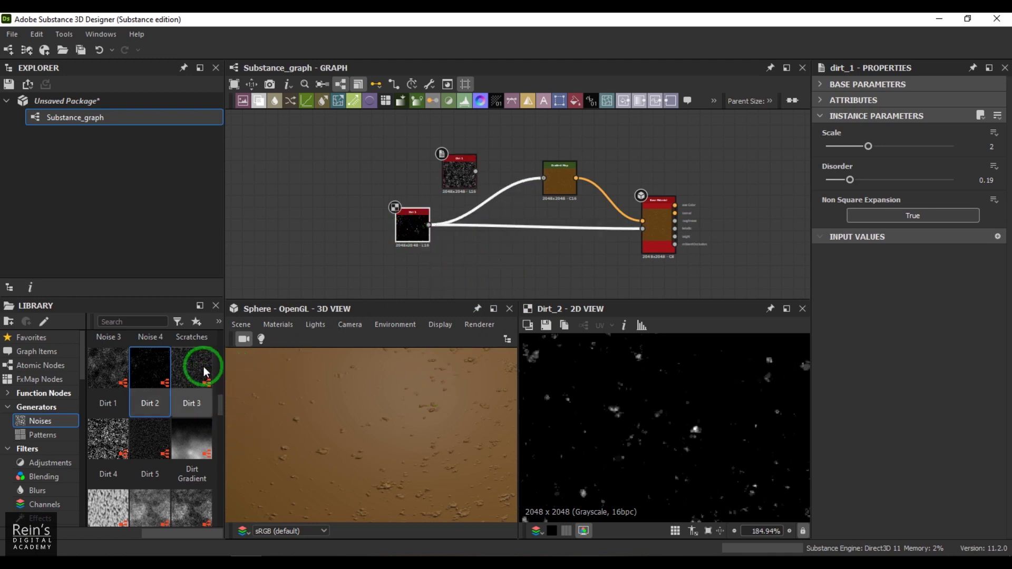
- Wire in Dirt 3 at Scale 2 and add a Dirt 4 node
left_click_drag(198, 366, 643, 229)
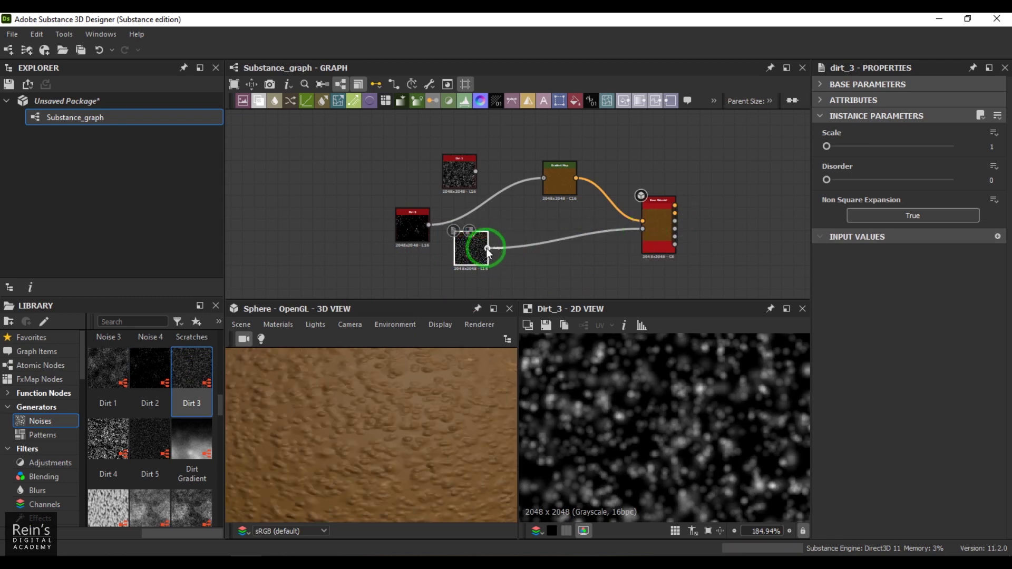
left_click_drag(487, 248, 545, 178)
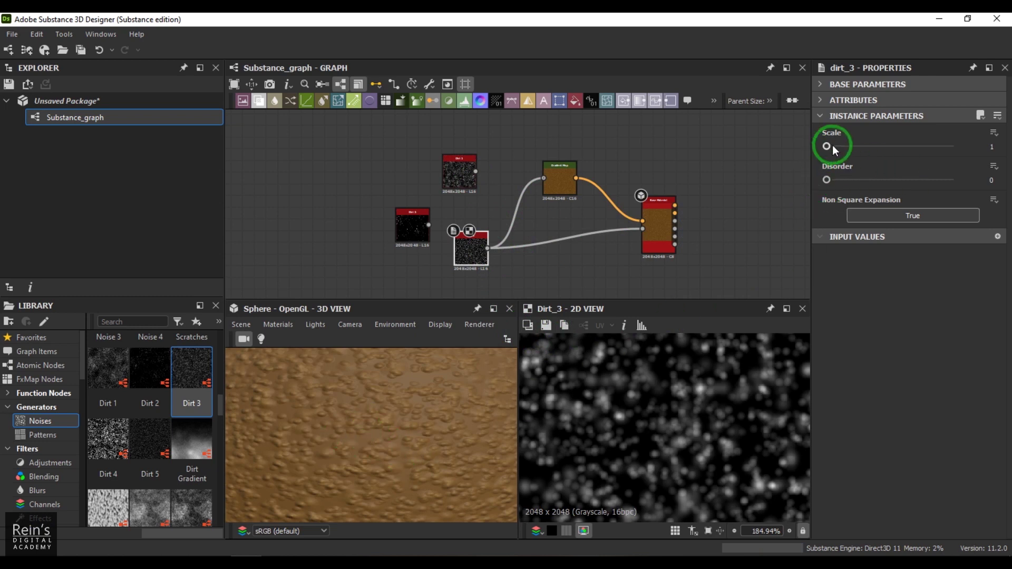
left_click_drag(826, 147, 869, 147)
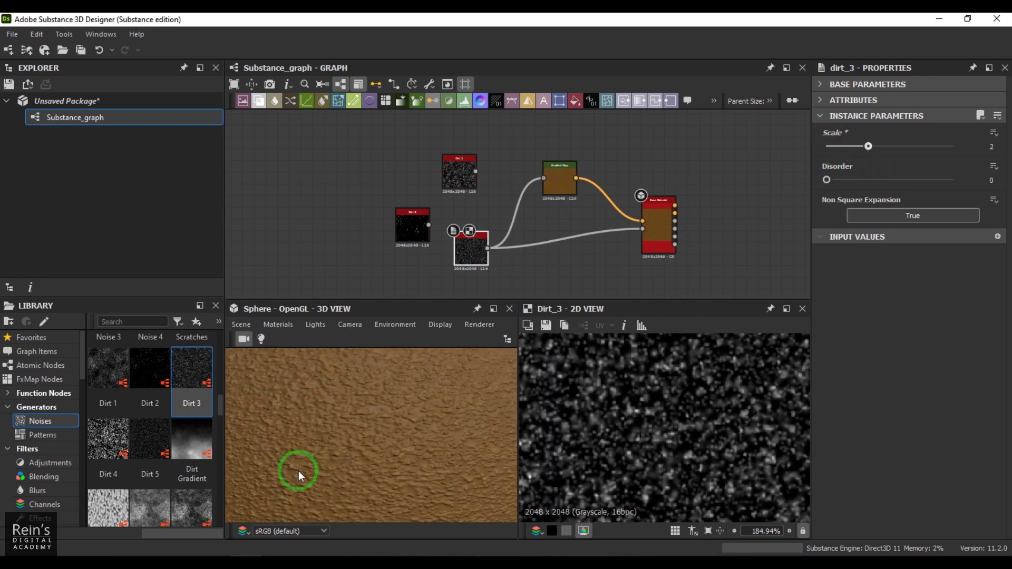
left_click_drag(111, 452, 434, 268)
- Move Dirt 2 and Dirt 3 up and preview each Dirt noise in turn
left_click_drag(427, 218, 409, 182)
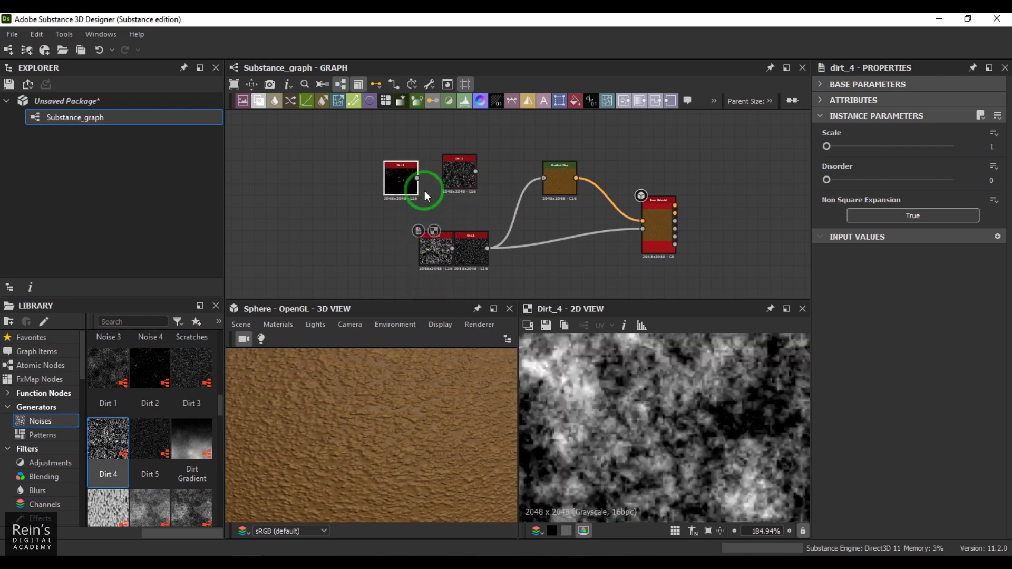
left_click(406, 191)
double_click(413, 179)
left_click(662, 463)
double_click(468, 180)
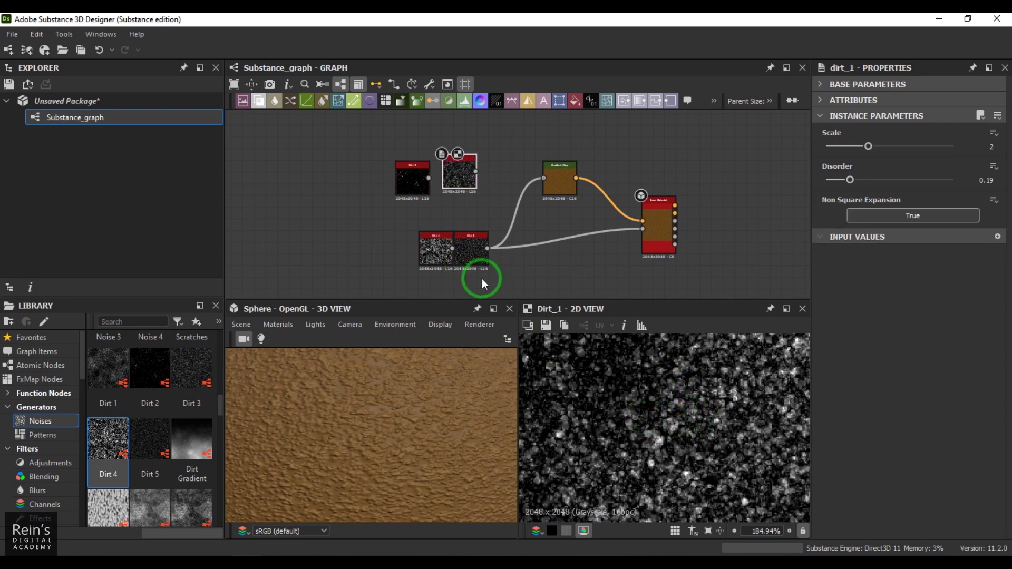
double_click(470, 248)
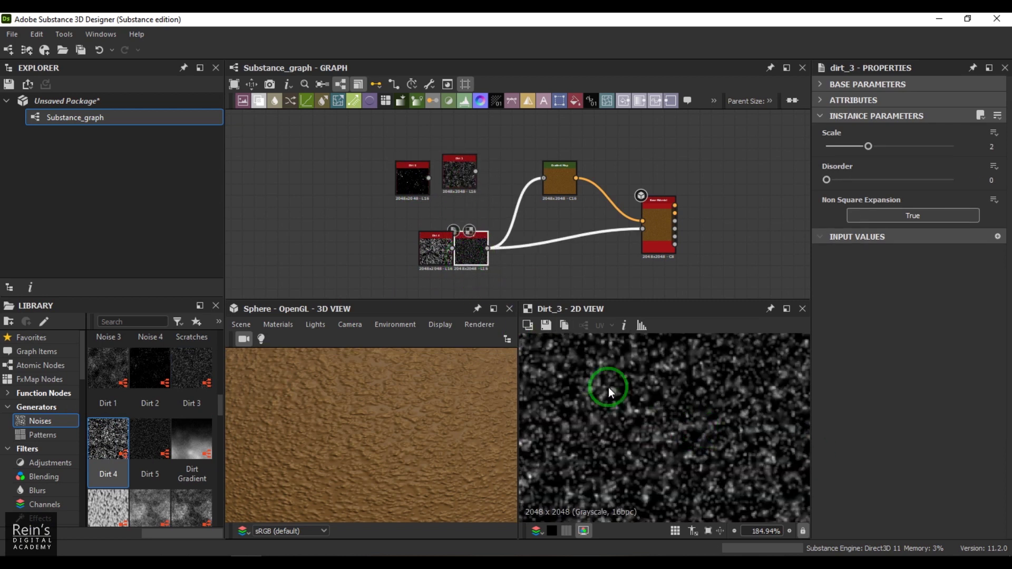
left_click_drag(474, 261, 498, 190)
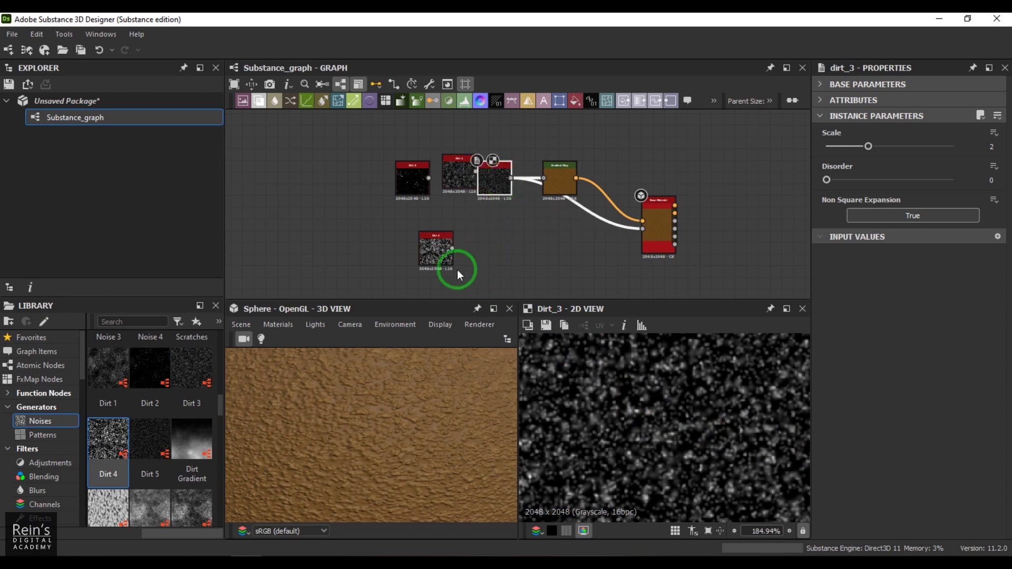
double_click(443, 253)
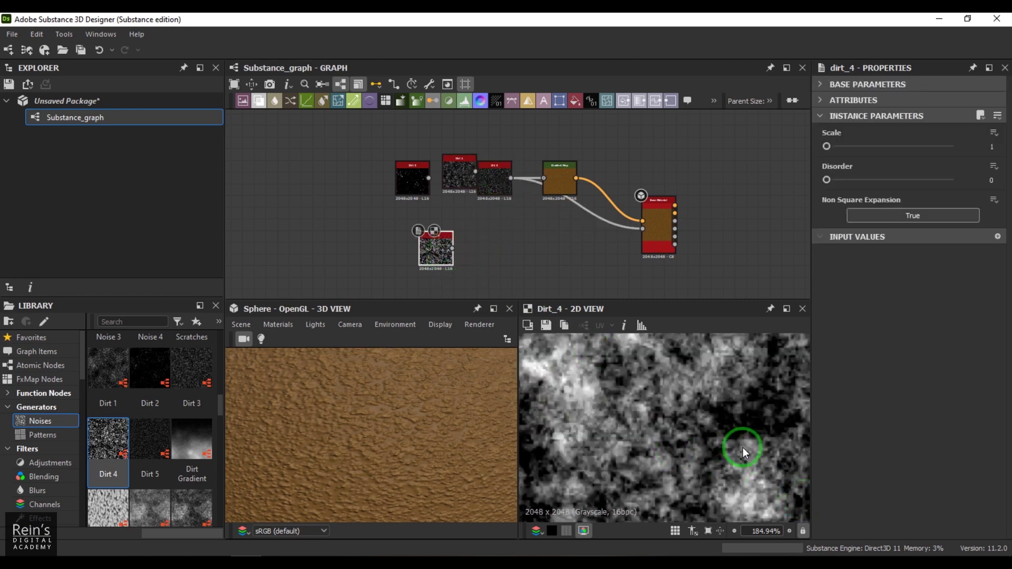
- Connect Dirt 4's output to the Base Material's second input
scroll(607, 422, "down", 3)
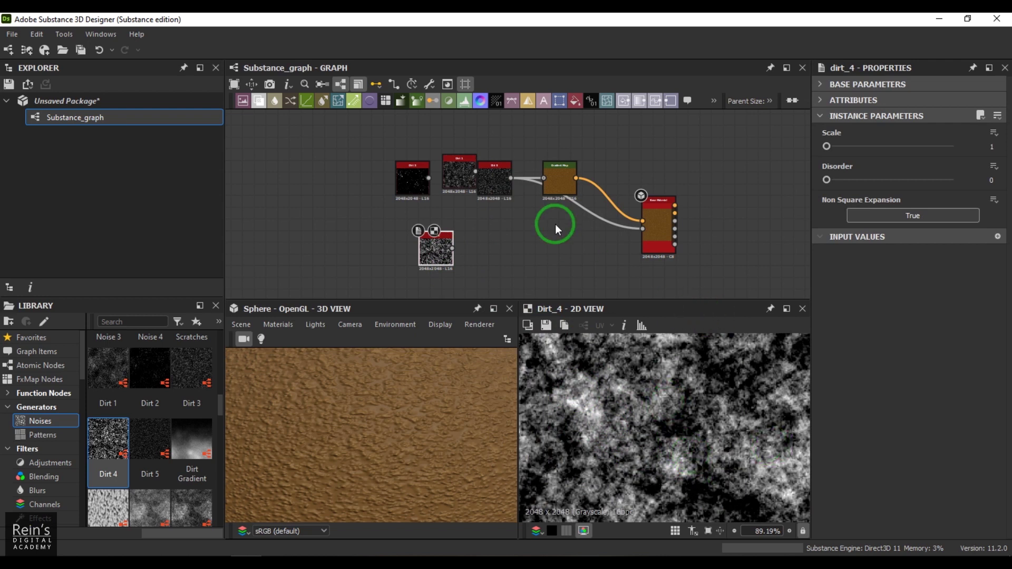
scroll(542, 233, "up", 2)
left_click_drag(414, 255, 547, 153)
scroll(441, 420, "down", 5)
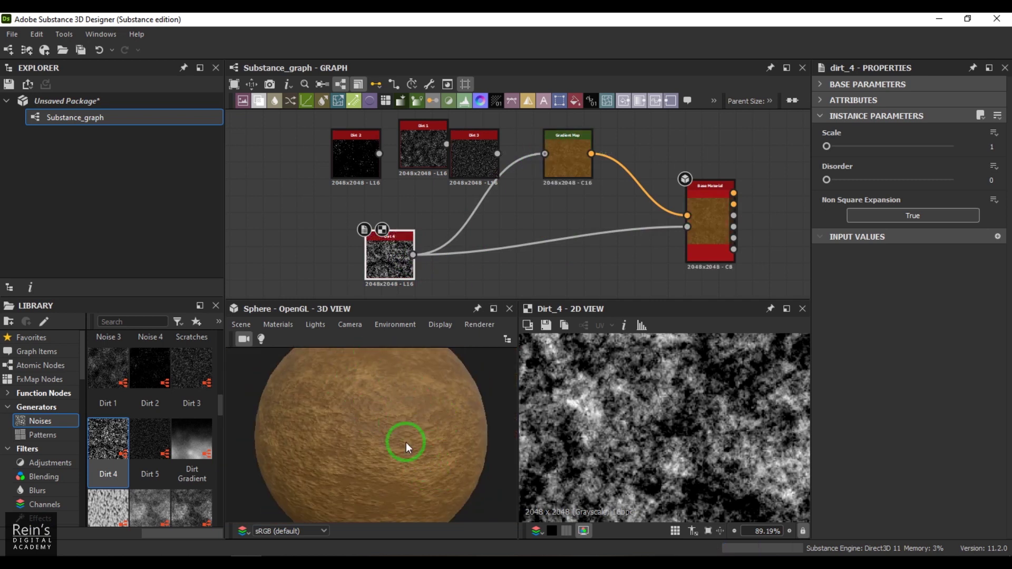
scroll(406, 442, "up", 3)
- Set the Gradient Map's left key to #808080 and right key to #414141
left_click(568, 152)
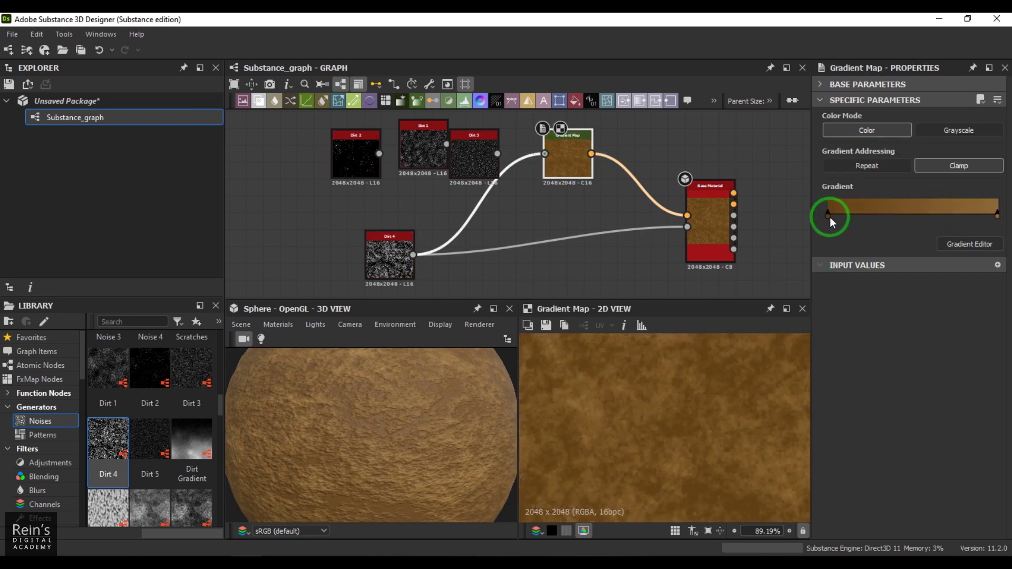
left_click(953, 245)
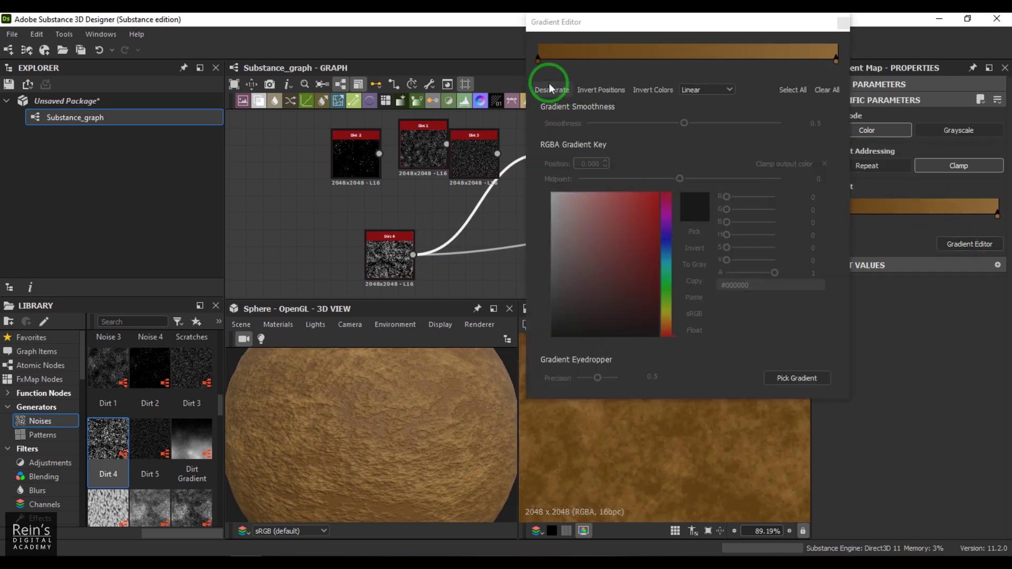
left_click(538, 59)
left_click_drag(562, 221, 552, 235)
left_click(552, 265)
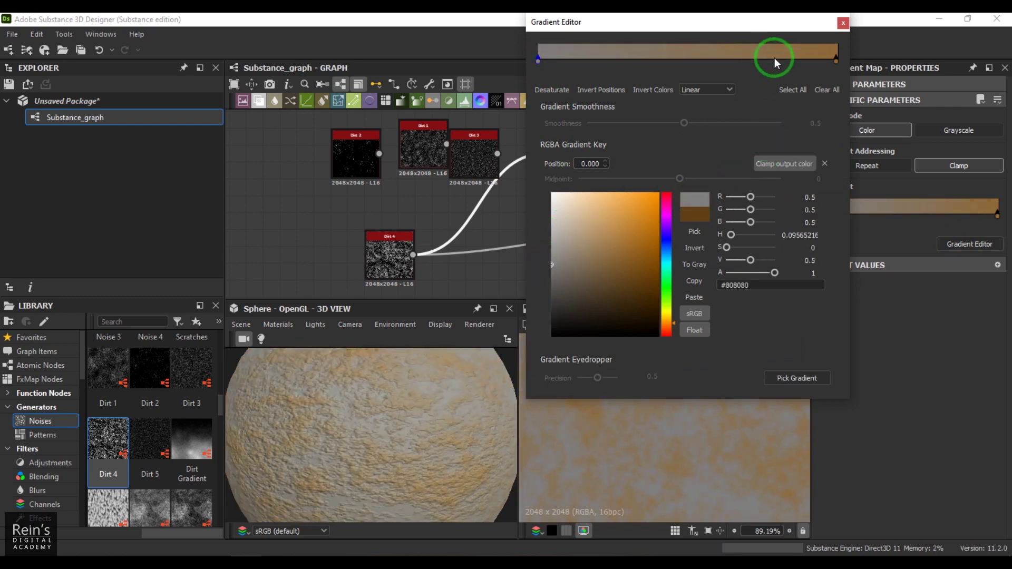
left_click(837, 60)
left_click_drag(587, 296, 544, 299)
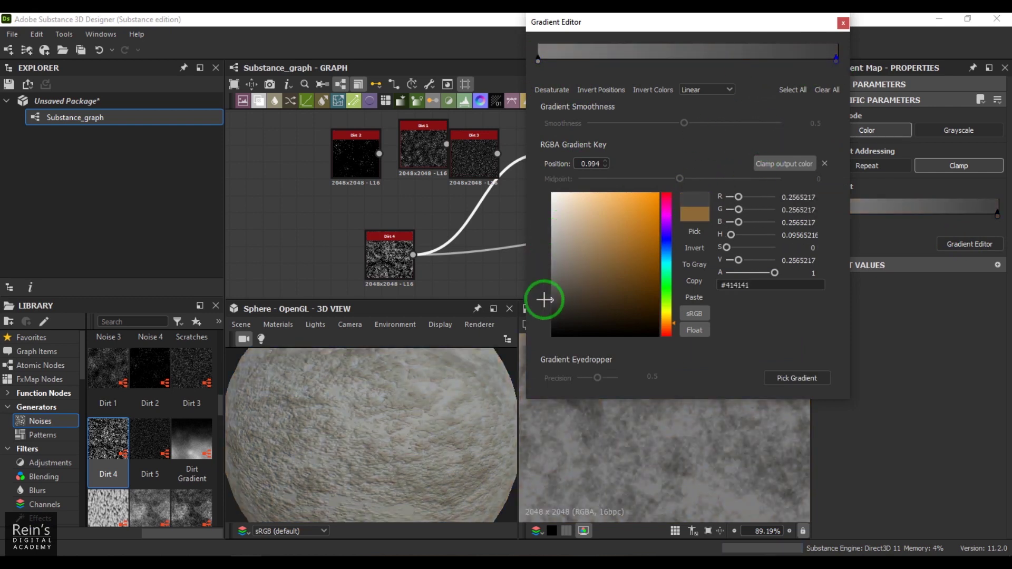
left_click(844, 23)
- Inspect the grey sphere and nudge the Dirt 4 node up slightly
scroll(391, 444, "down", 5)
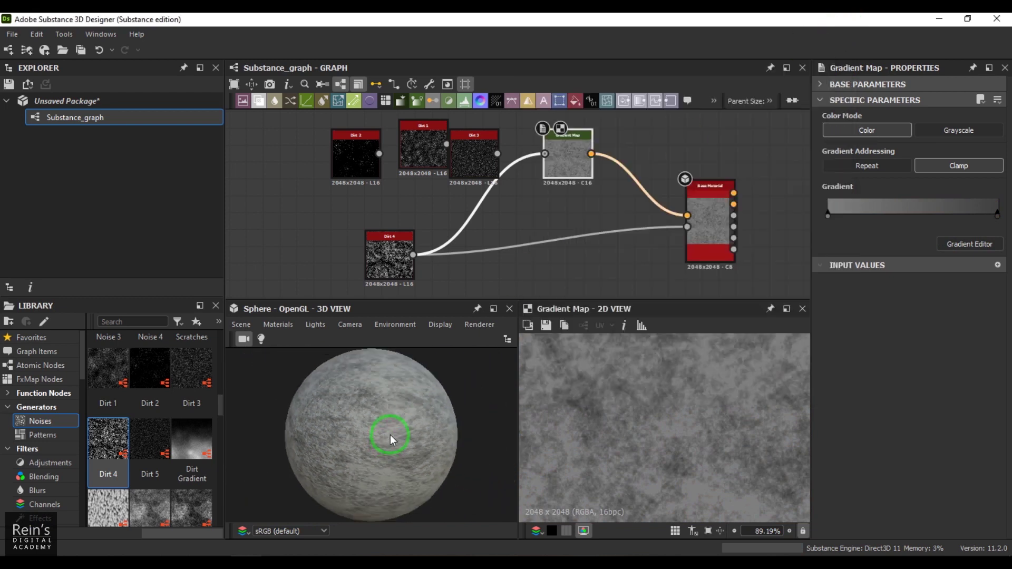
left_click_drag(391, 441, 428, 435)
scroll(429, 437, "up", 5)
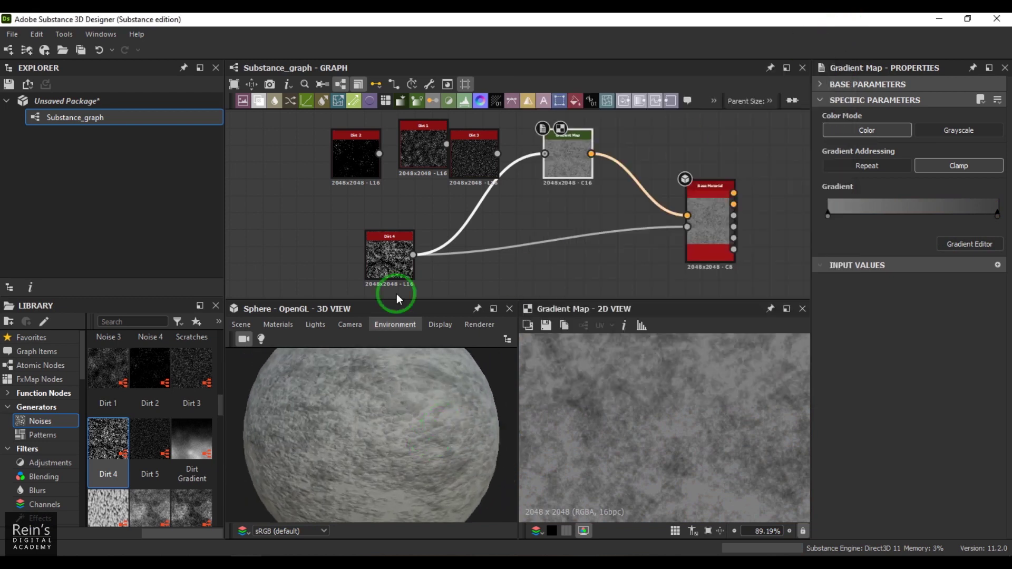
scroll(387, 396, "down", 5)
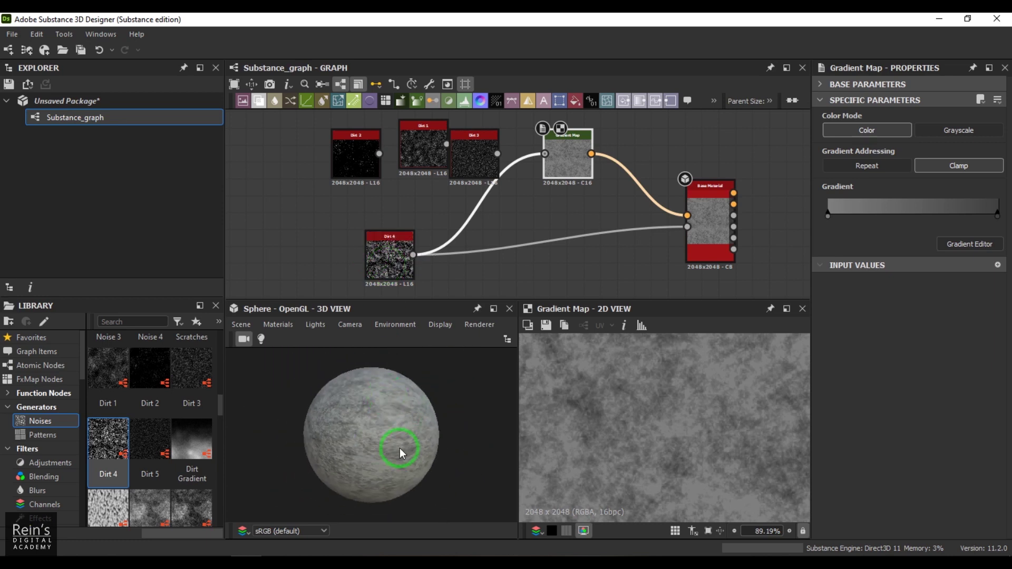
left_click_drag(395, 251, 388, 236)
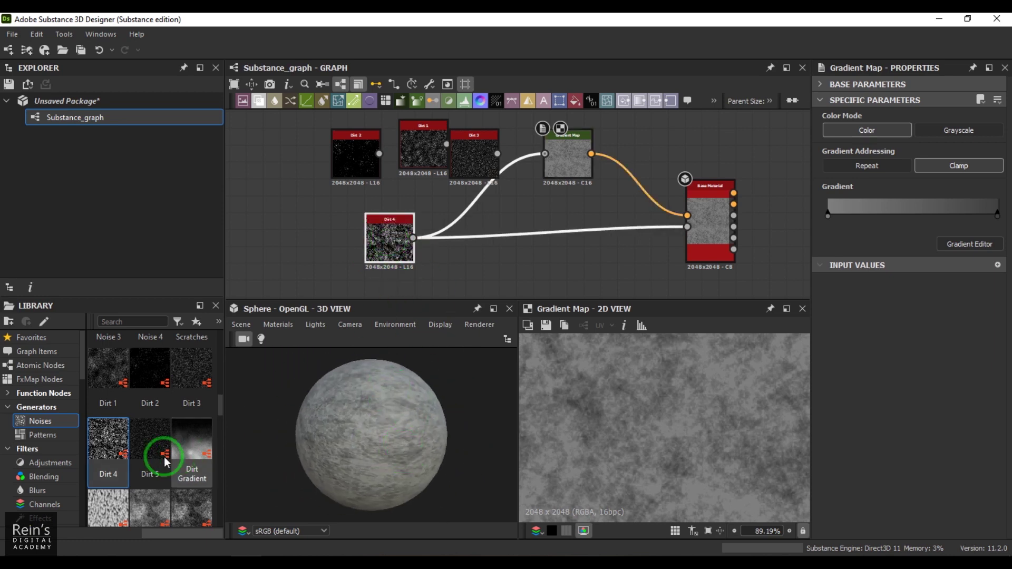
- Add a Dirt 5 noise node and raise Dirt 4's Scale from 1 to 2
left_click_drag(141, 429, 471, 240)
left_click(378, 240)
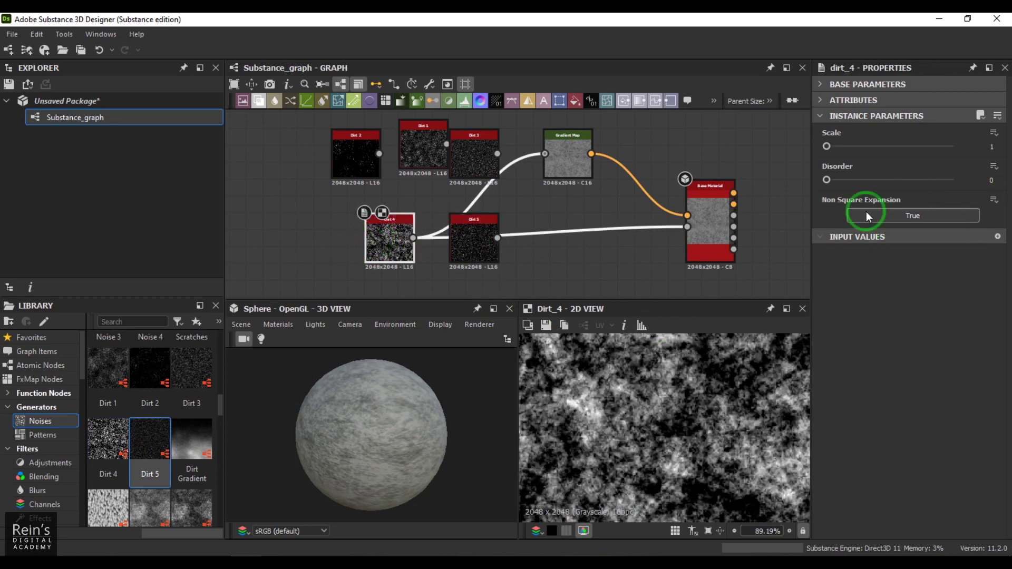
left_click_drag(845, 156, 865, 153)
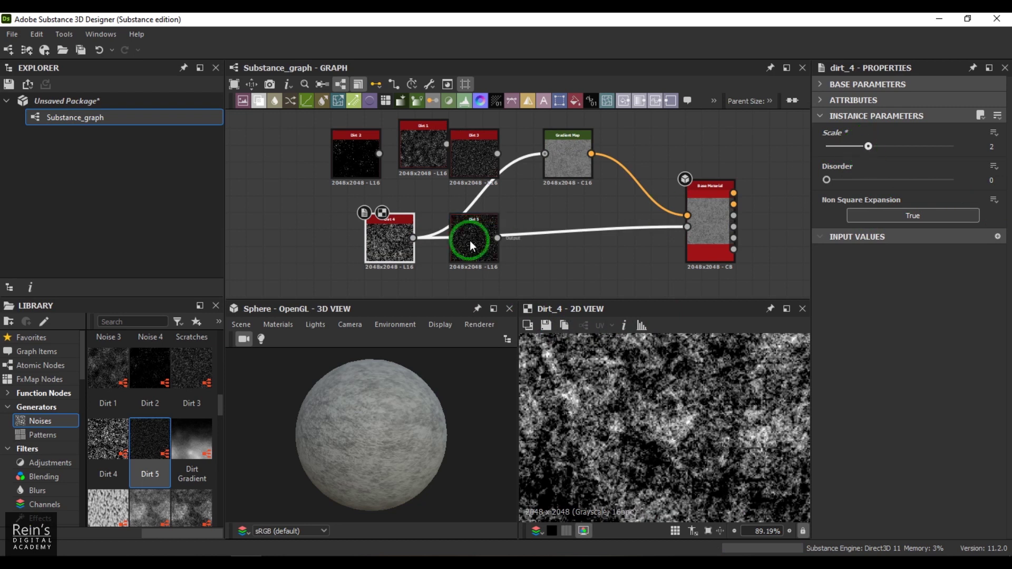
left_click_drag(395, 244, 345, 211)
- Wire Dirt 5 into both the Base Material and the Gradient Map inputs
left_click(496, 241)
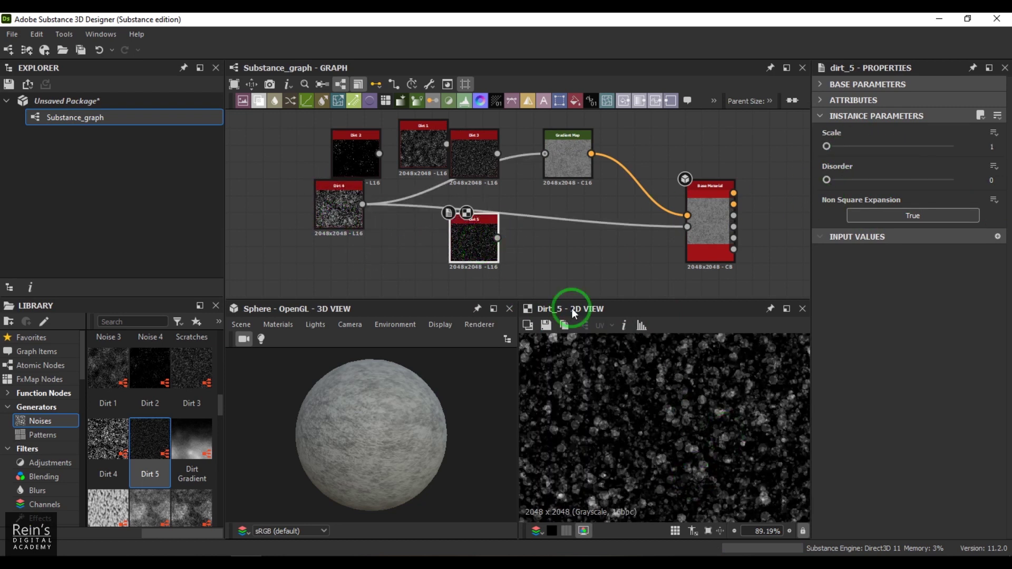
left_click_drag(498, 239, 687, 227)
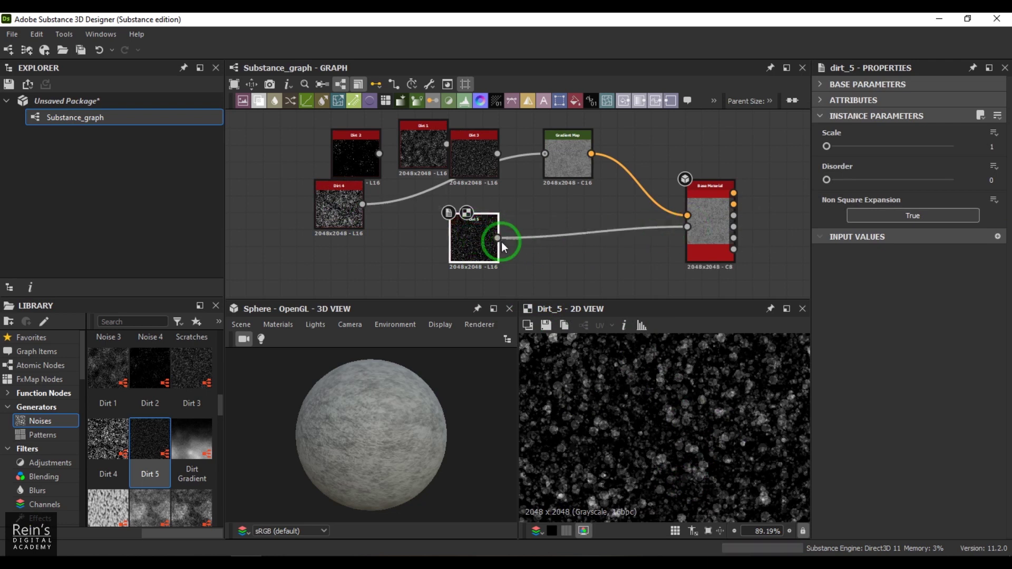
left_click_drag(499, 239, 545, 154)
scroll(391, 465, "up", 5)
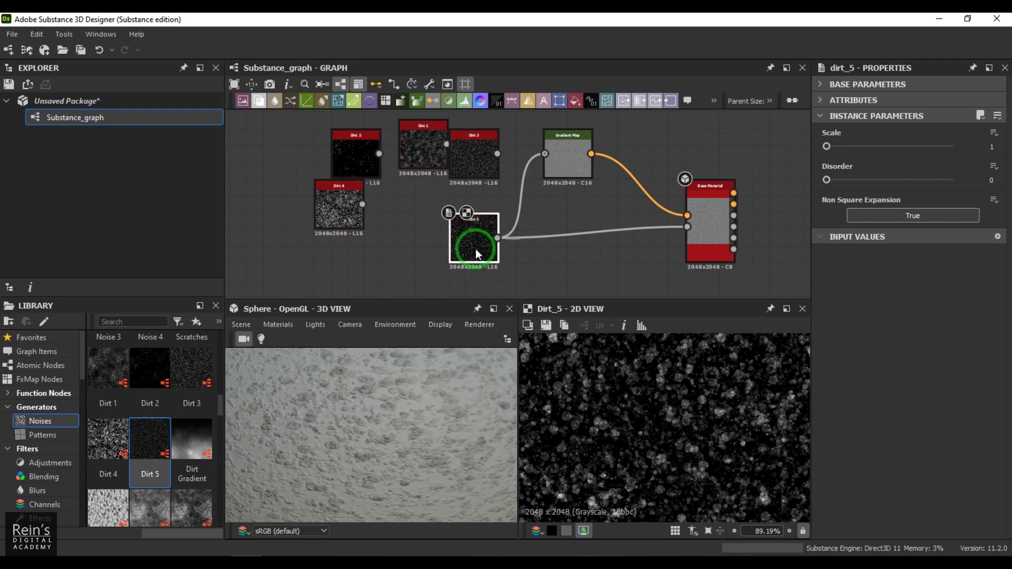
left_click_drag(470, 248, 420, 249)
left_click(526, 261)
- Insert an Invert Grayscale node between Dirt 5 and the Base Material
key("space")
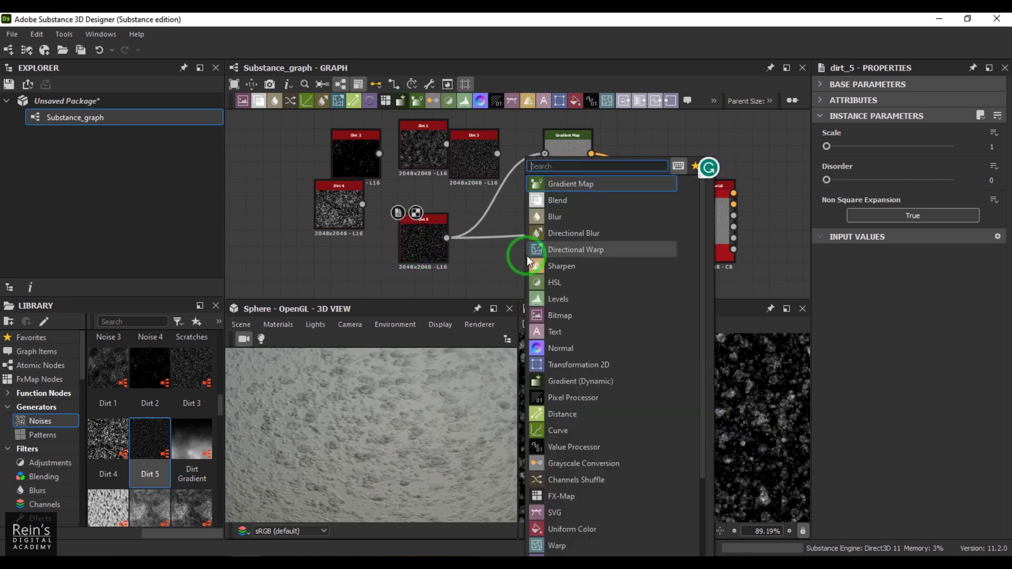
type("inve")
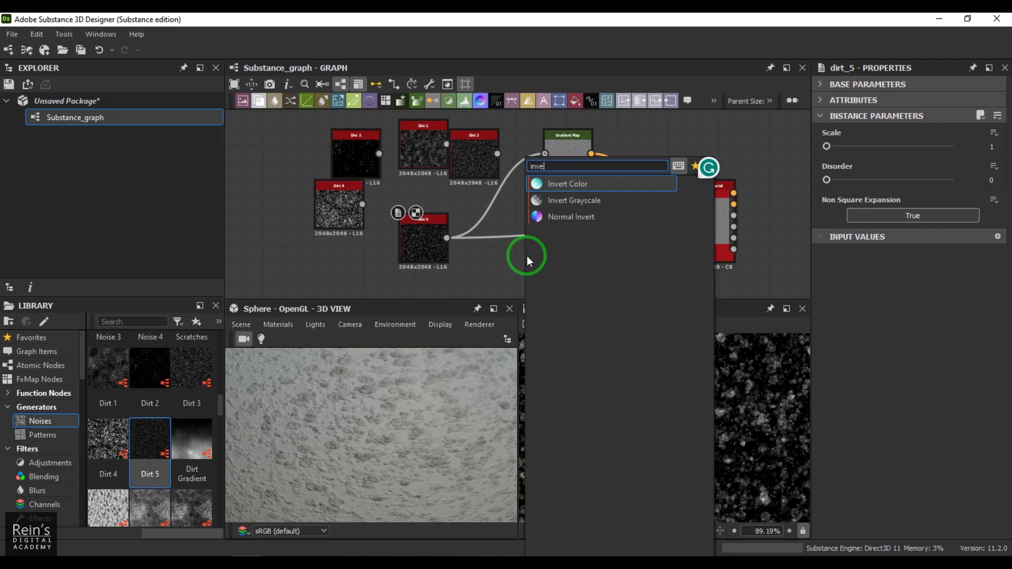
left_click(595, 203)
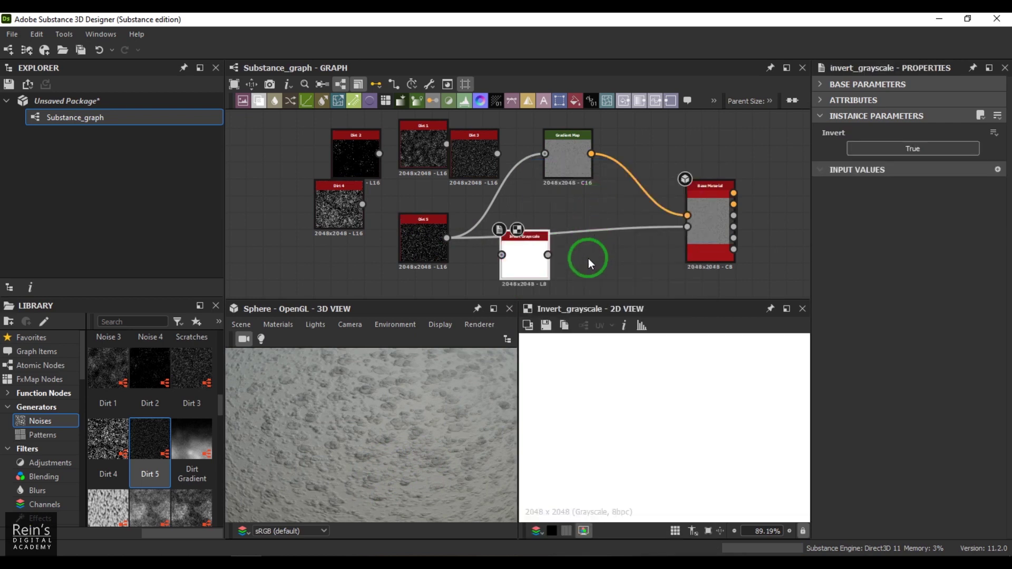
left_click_drag(526, 261, 572, 266)
left_click_drag(447, 238, 688, 227)
left_click_drag(481, 403, 389, 454)
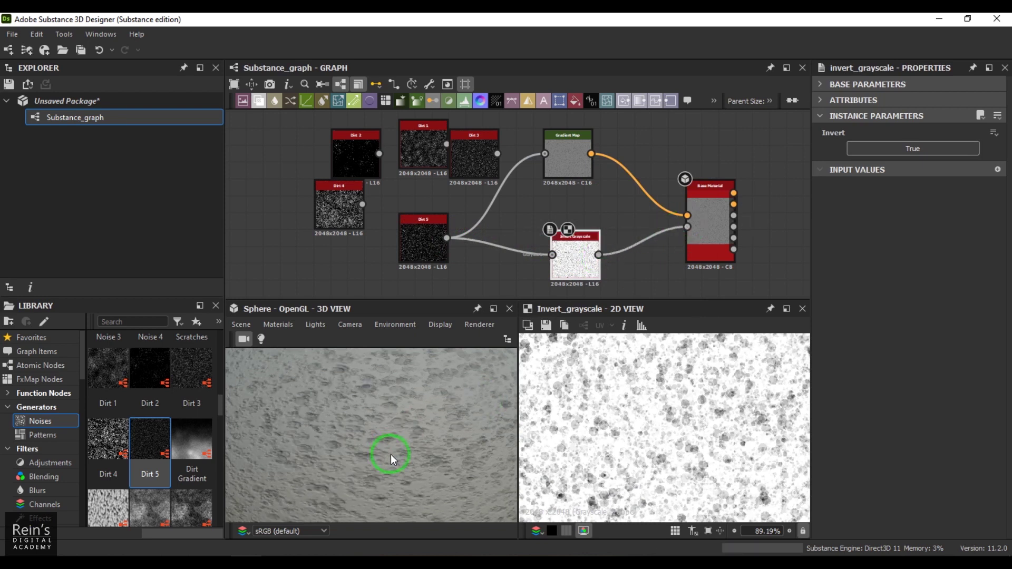
- Preview Dirt 5's noise and place the node beside Dirt 4
scroll(366, 461, "down", 5)
scroll(366, 460, "up", 5)
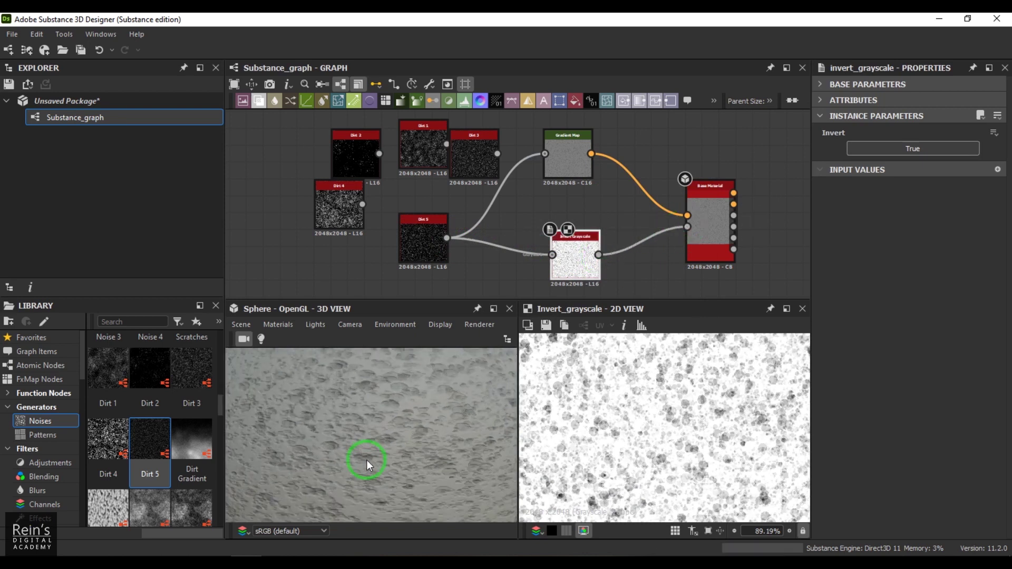
double_click(426, 254)
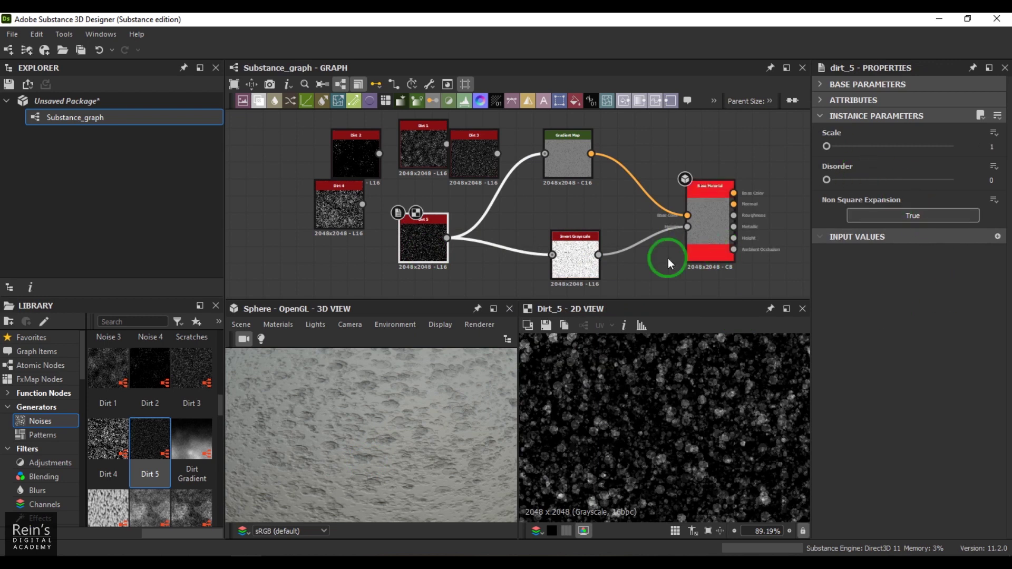
left_click_drag(426, 253, 375, 253)
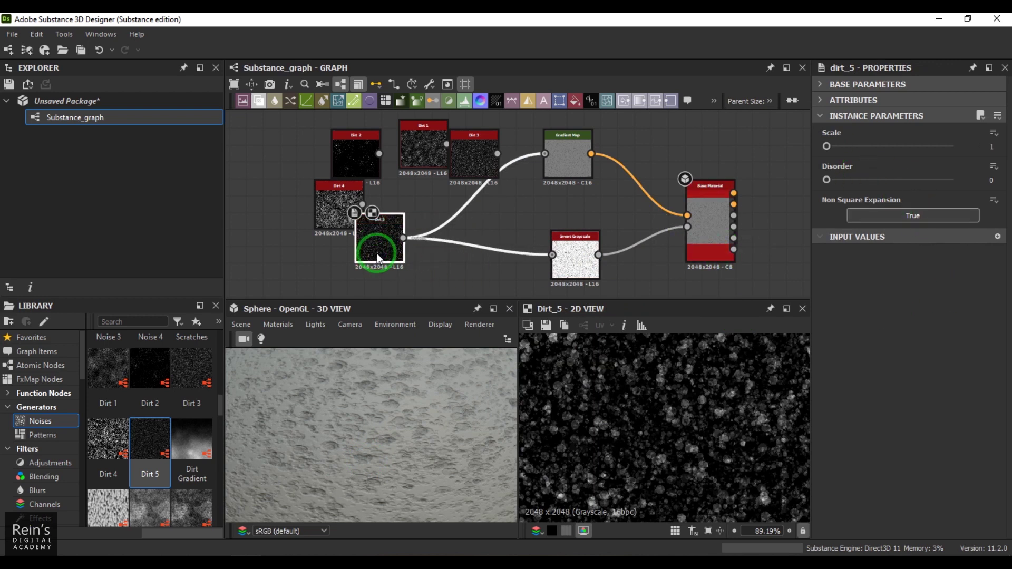
- Insert a Transformation 2D node between Dirt 5 and the Gradient Map
left_click(443, 263)
key("space")
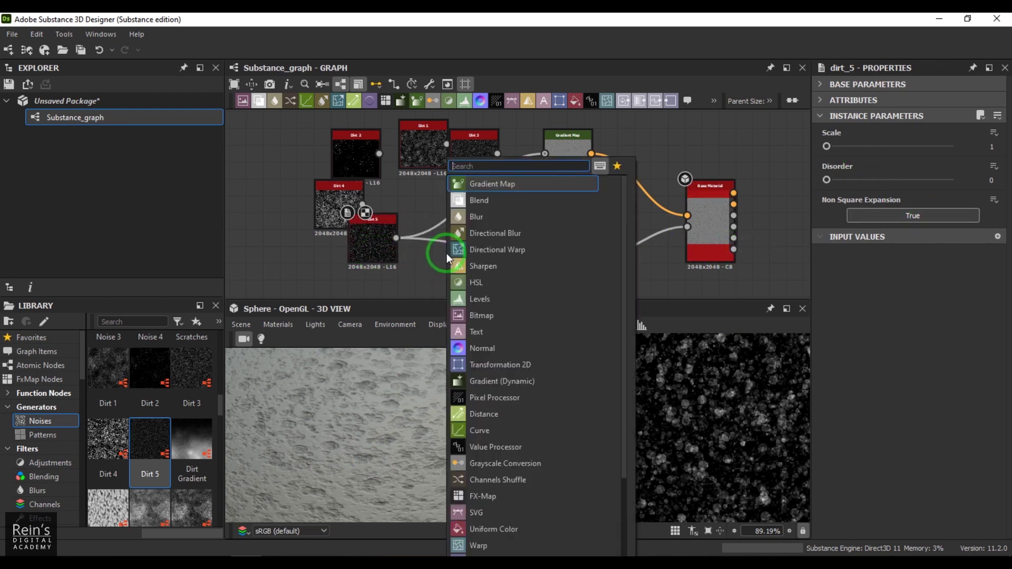
type("tran")
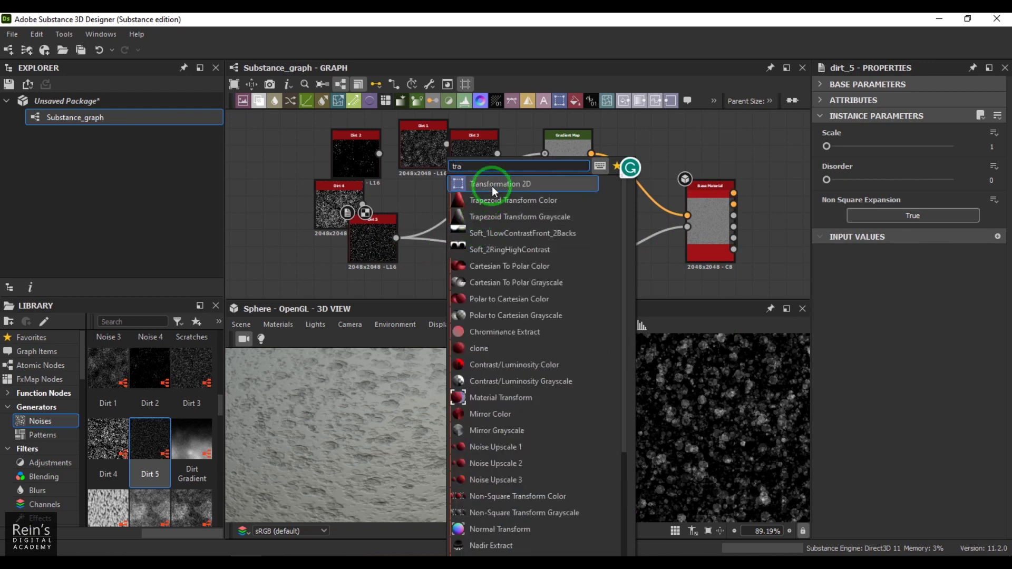
left_click(492, 184)
left_click_drag(457, 276, 481, 292)
left_click_drag(397, 238, 552, 255)
left_click_drag(488, 272, 472, 224)
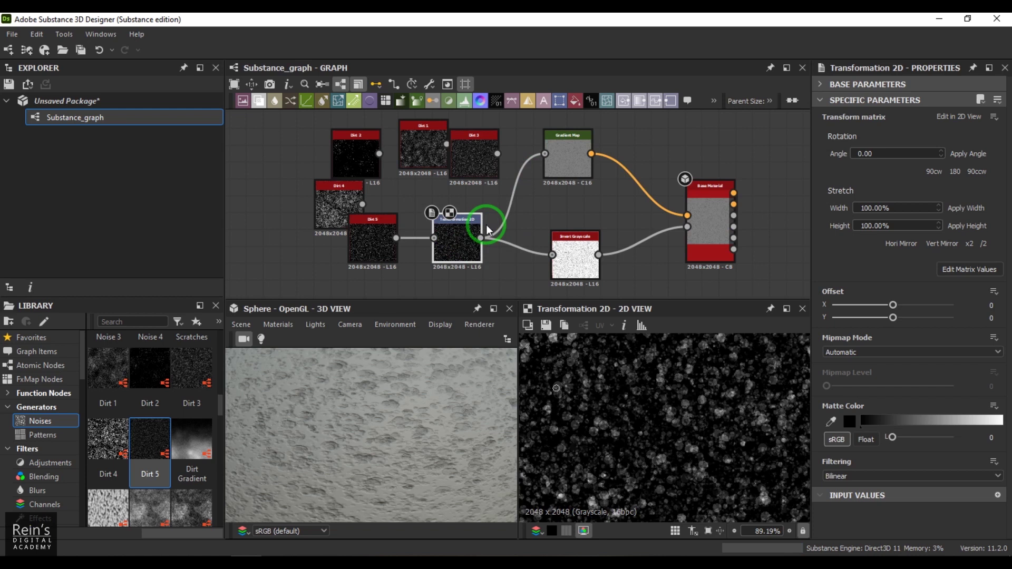
- Set the Transformation 2D Stretch Width and Height both to 200%
left_click(917, 217)
type("200")
key("Return")
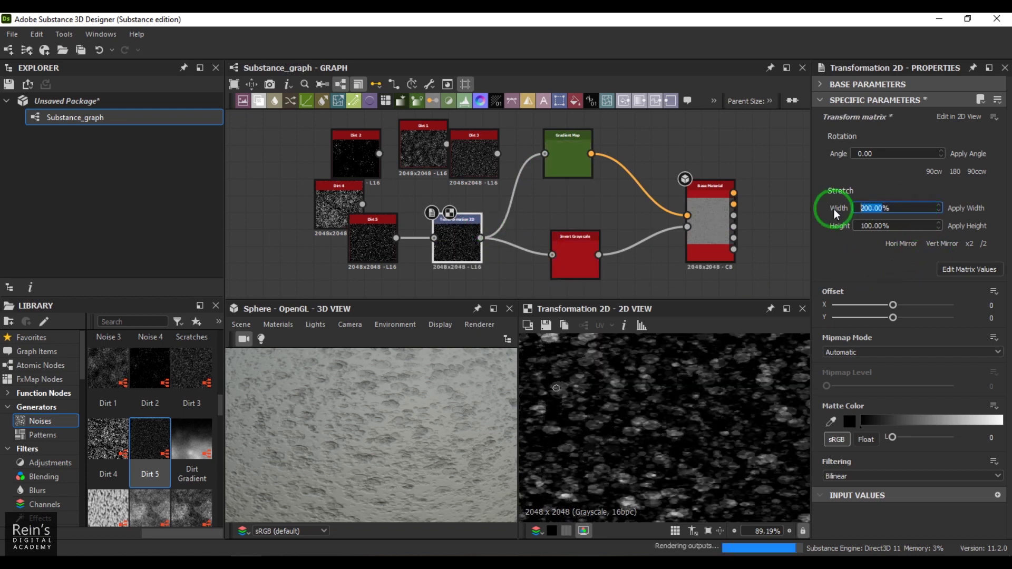
left_click(900, 225)
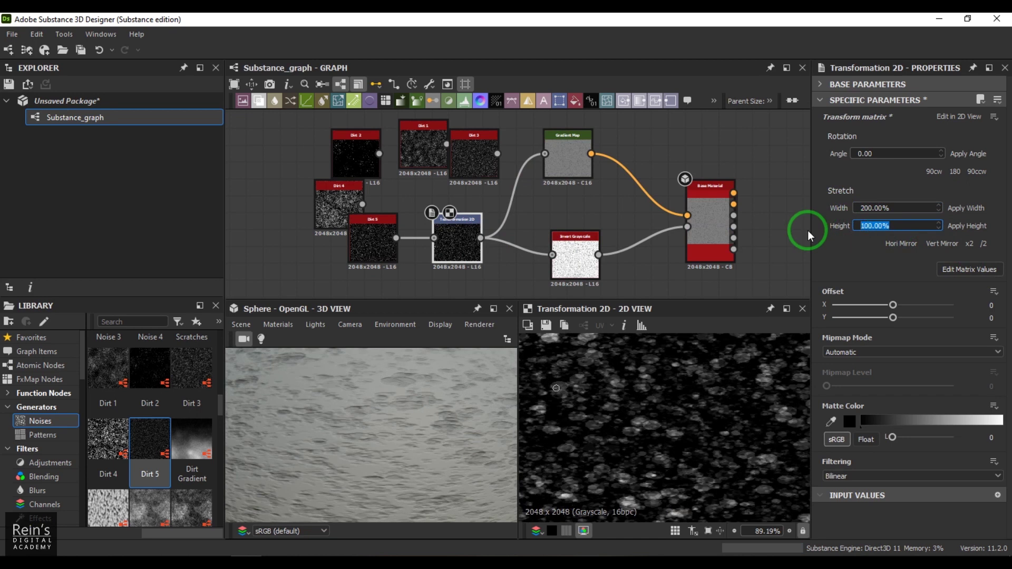
type("200")
key("Return")
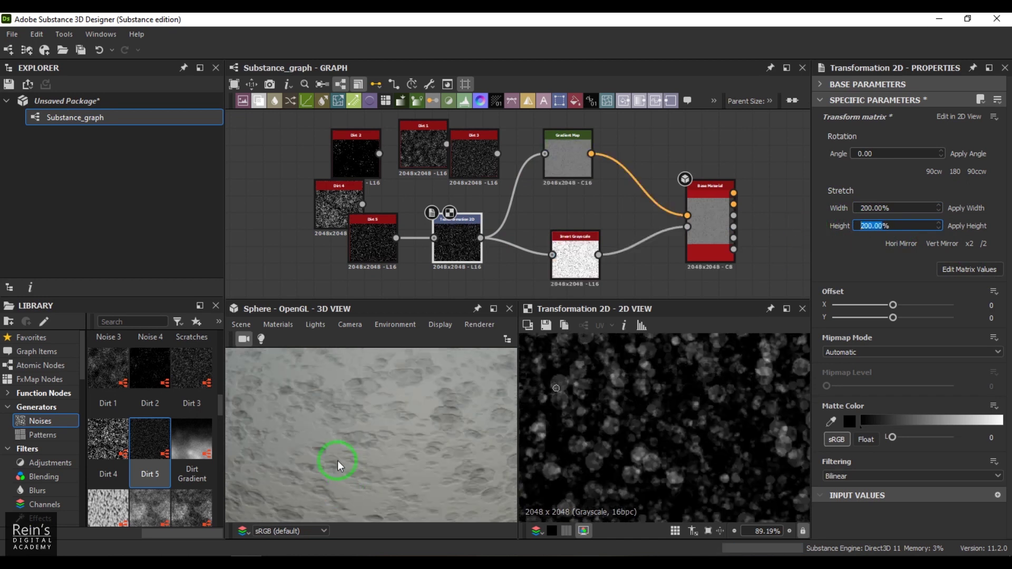
mouse_move(355, 451)
right_mouse_down()
mouse_move(372, 445)
mouse_move(358, 435)
right_mouse_up()
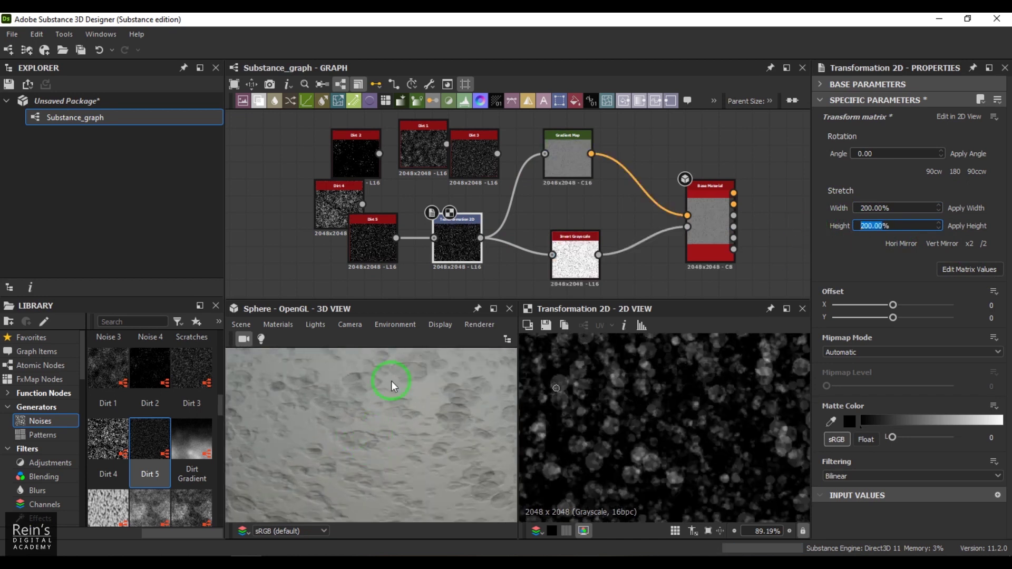
- Compare the Dirt noises and lower the Dirt 3 and Dirt 1 scale from 2 to 1
left_click(337, 214)
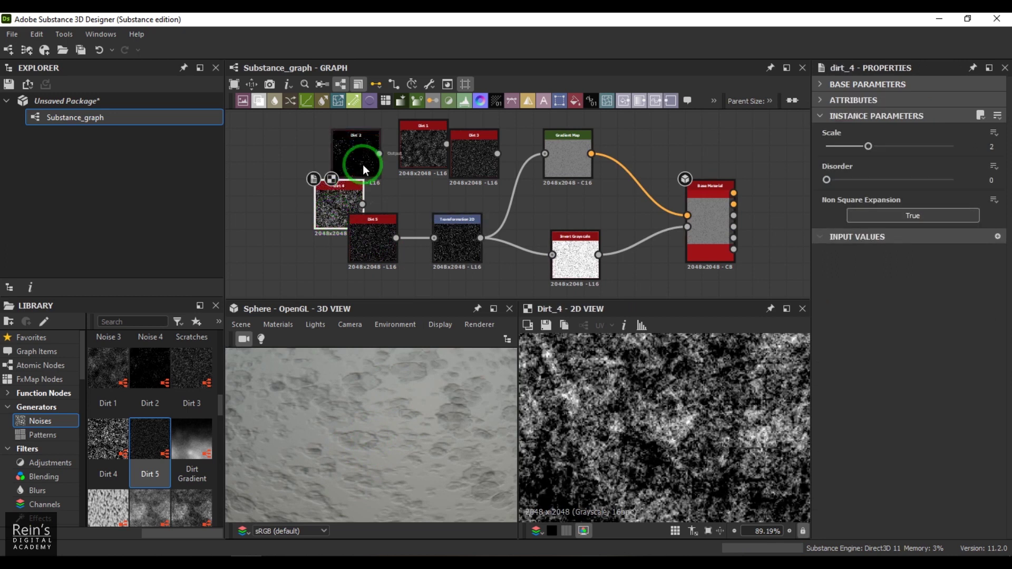
left_click(365, 158)
left_click(431, 147)
left_click(469, 154)
left_click_drag(868, 146, 827, 146)
left_click(421, 145)
left_click(374, 253)
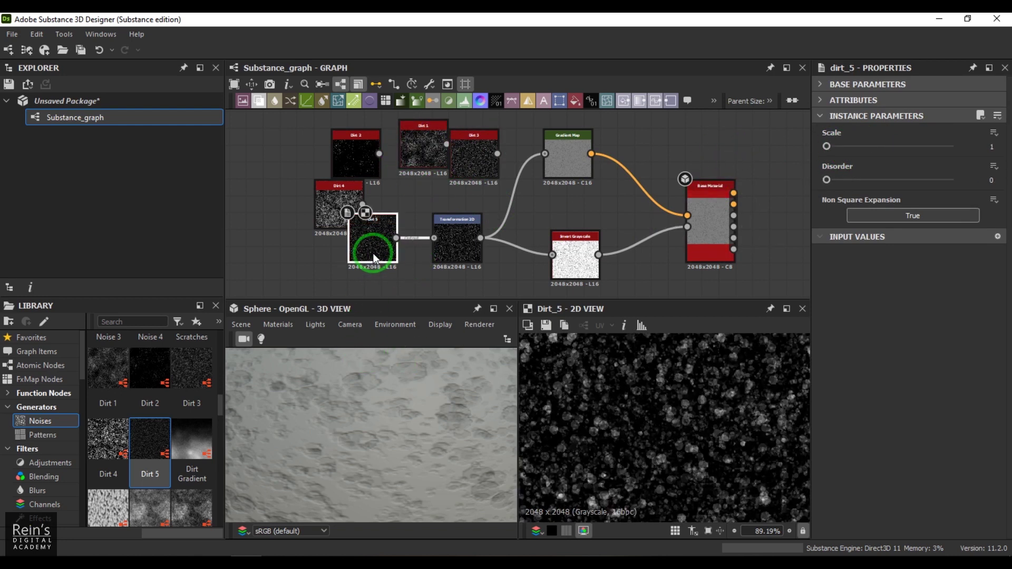
- Reapply a 200% Stretch Width and 200% Stretch Height on the Transformation 2D node
left_click(450, 257)
left_click(911, 209)
left_click(454, 236)
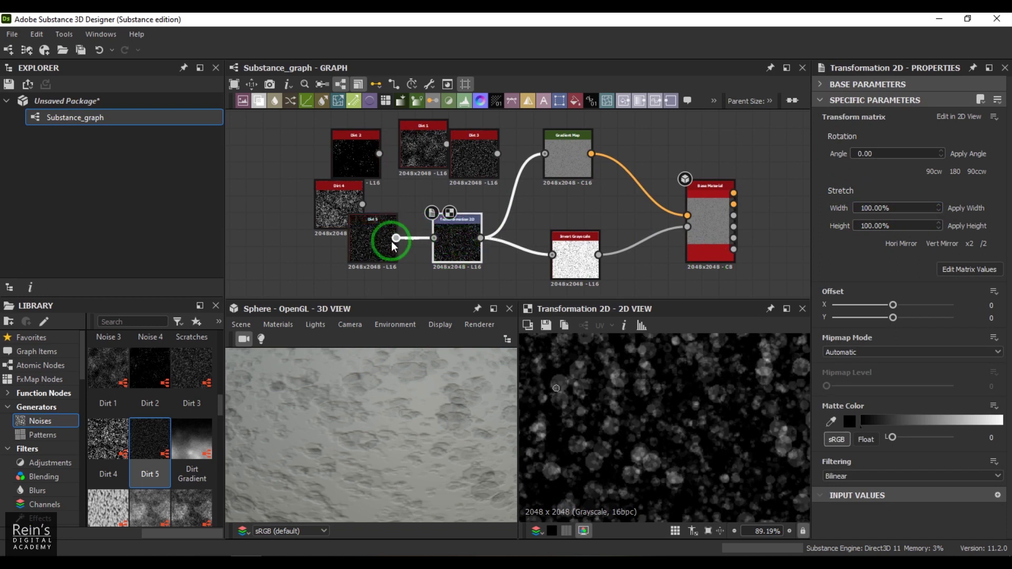
left_click(375, 242)
left_click(466, 245)
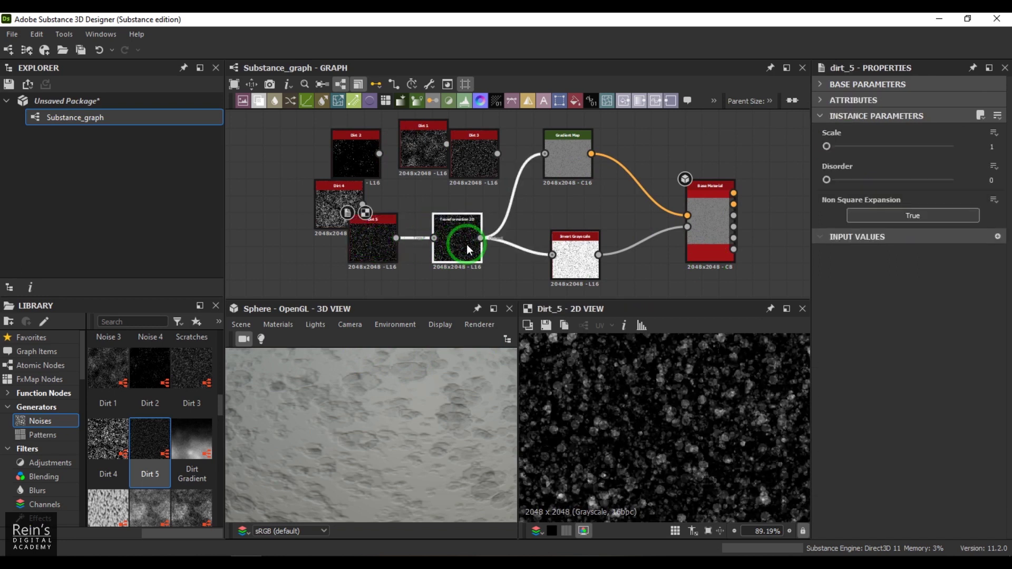
left_click(896, 208)
left_click(958, 208)
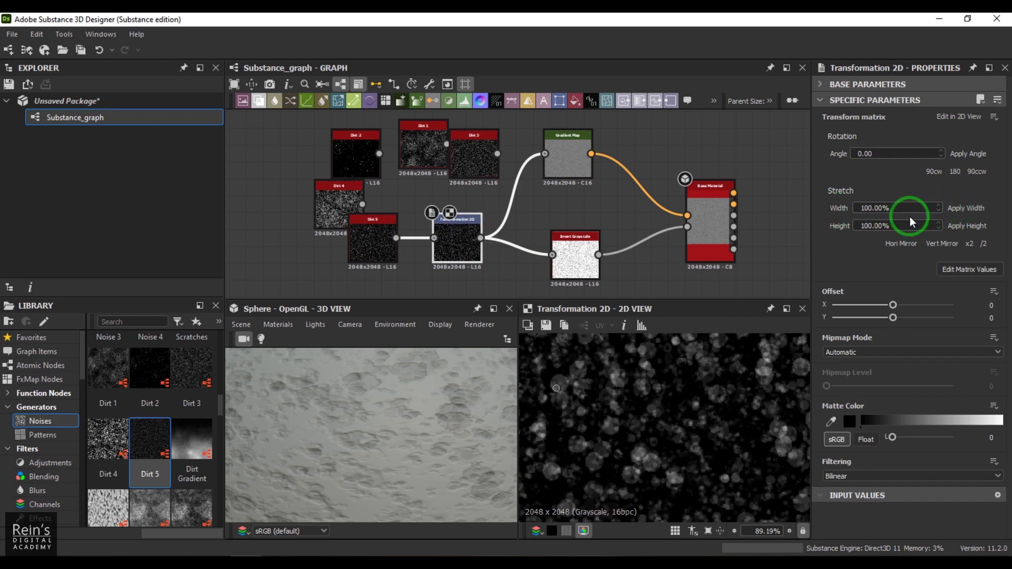
left_click_drag(893, 210, 810, 208)
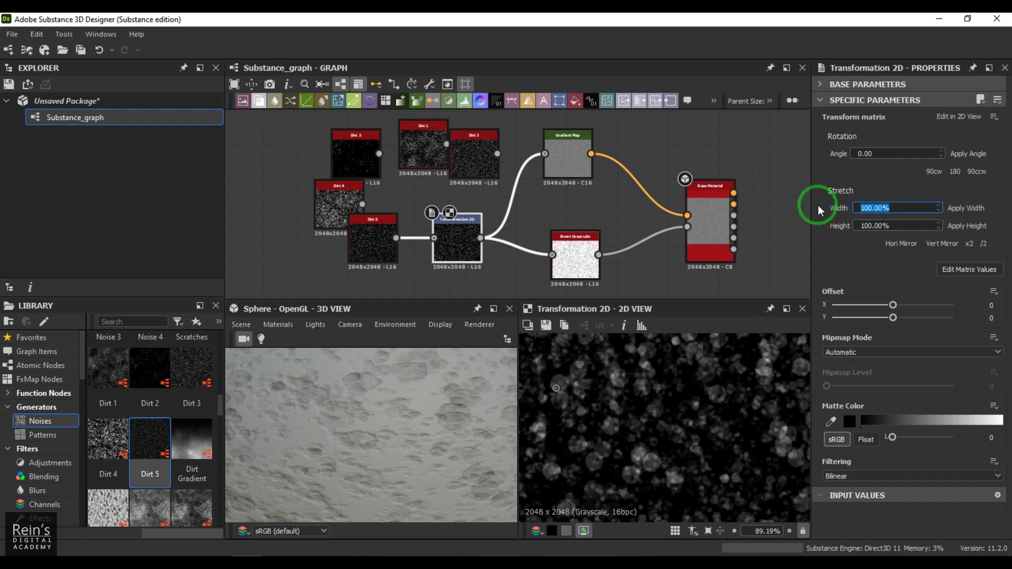
type("200")
key("Return")
double_click(904, 224)
type("200")
key("Return")
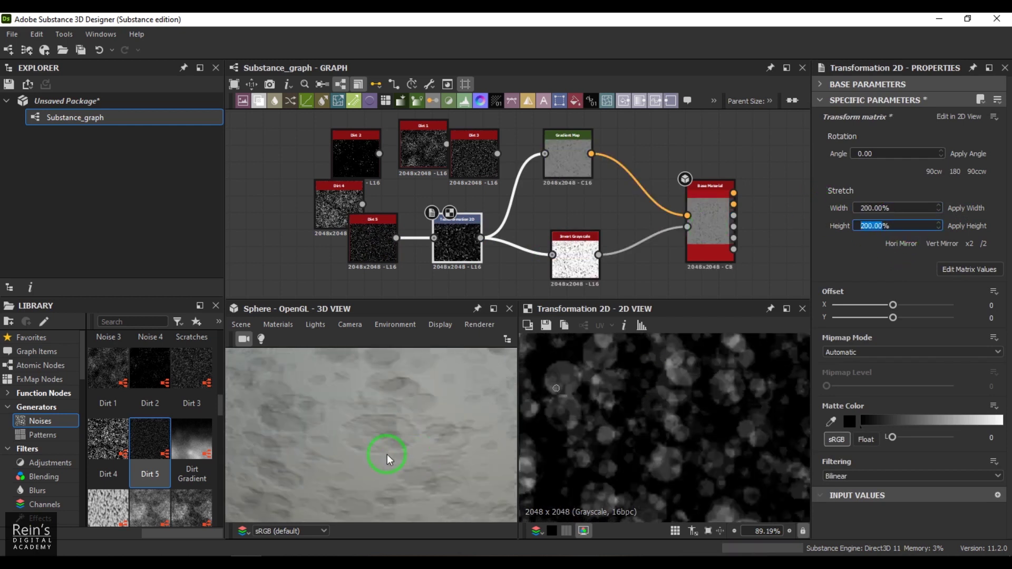
- Add a Dirt Gradient noise node to the graph
scroll(391, 444, "down", 3)
scroll(394, 444, "up", 3)
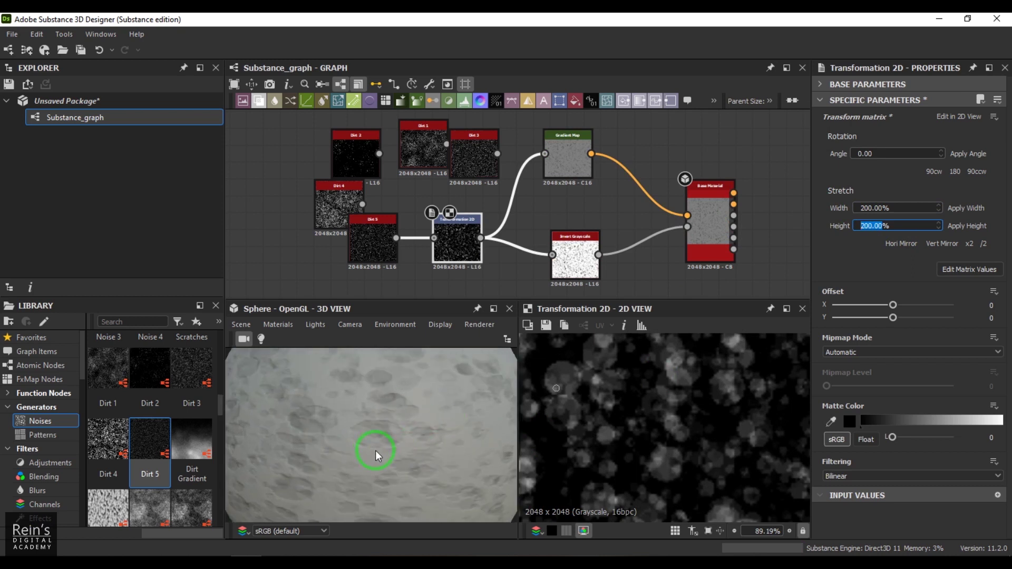
left_click_drag(192, 445, 313, 261)
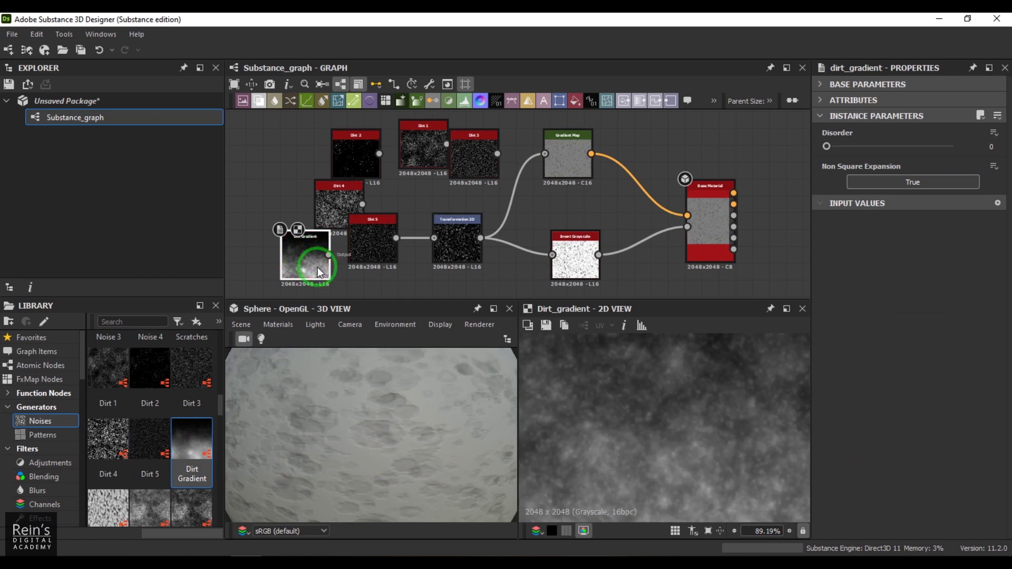
- Connect Dirt Gradient to the Base Material and Gradient Map with Disorder 0.25
scroll(657, 422, "down", 2)
scroll(694, 439, "down", 10)
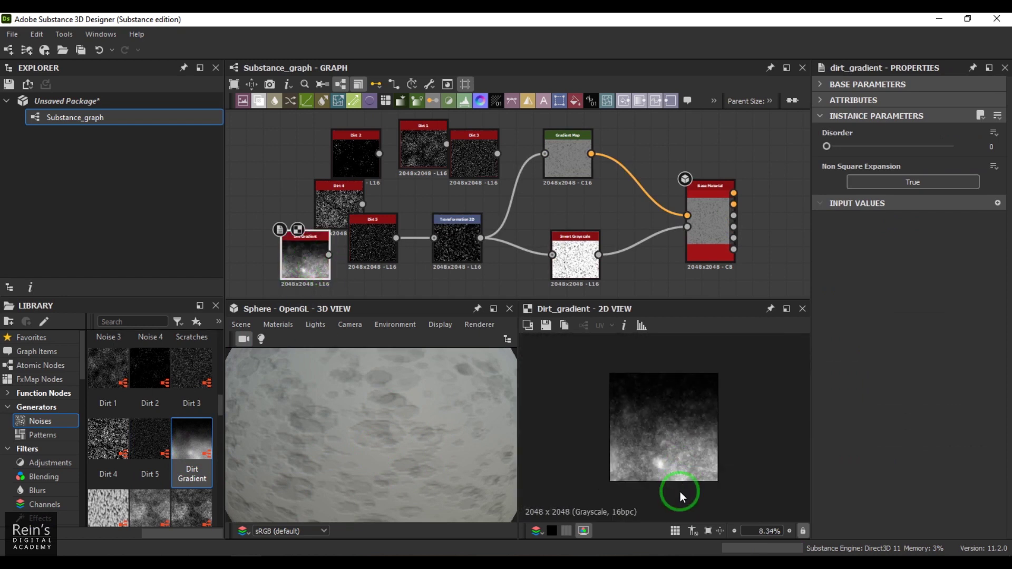
scroll(676, 456, "up", 6)
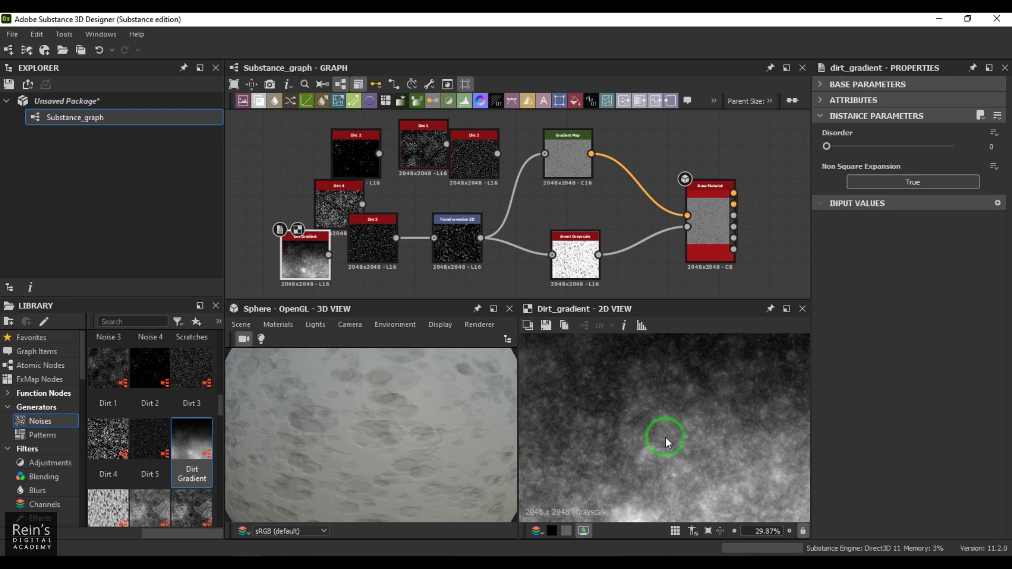
left_click_drag(338, 261, 552, 164)
left_click(435, 455)
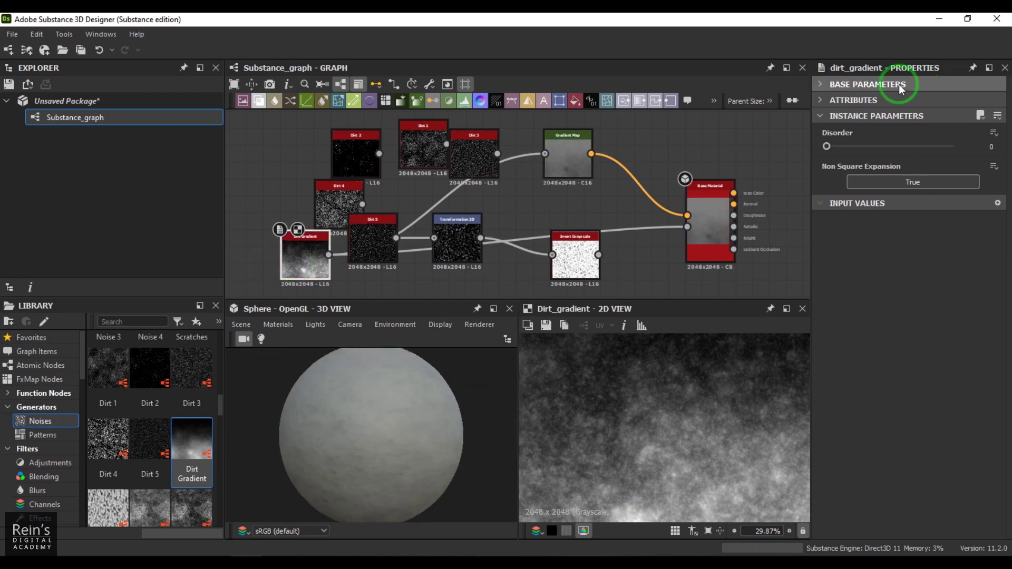
left_click_drag(827, 146, 859, 148)
- Delete all Dirt and Transformation 2D nodes, then preview the Invert Grayscale output
left_click(560, 390)
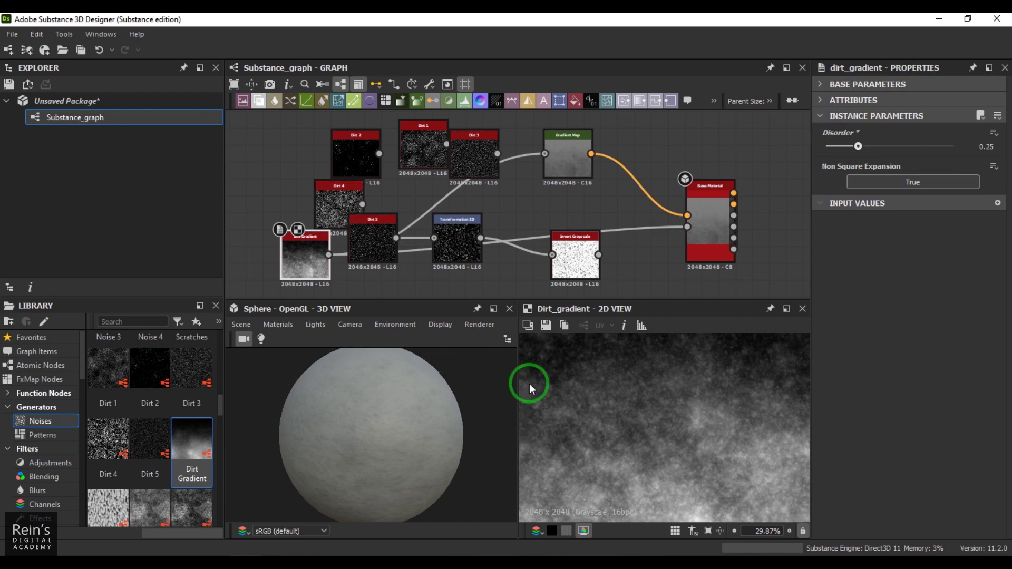
left_click(274, 170)
left_click_drag(264, 131, 503, 270)
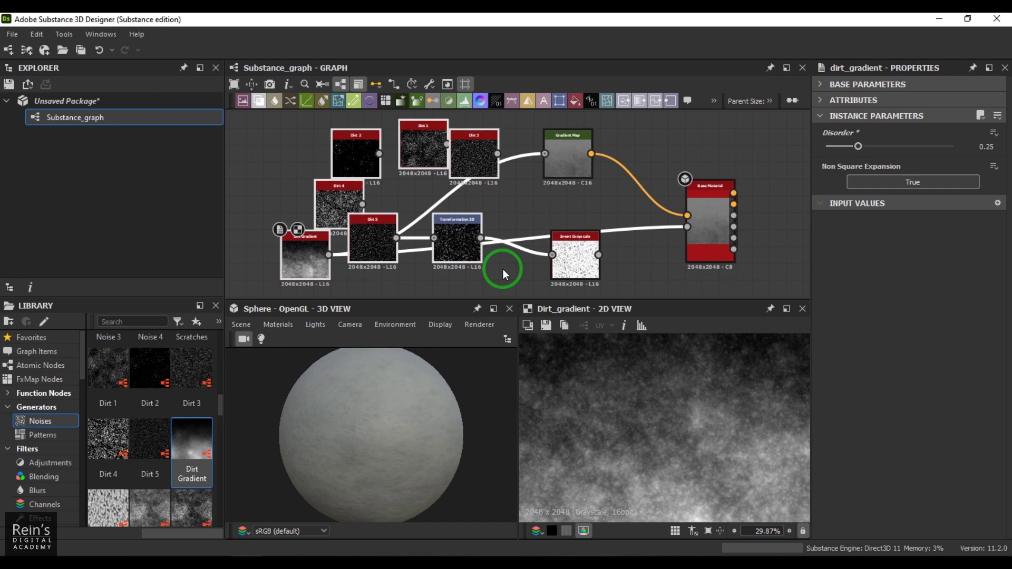
key("Delete")
left_click(557, 270)
double_click(574, 260)
- Delete Invert Grayscale and wire a new Fluid noise into Gradient Map and Base Material
key("Delete")
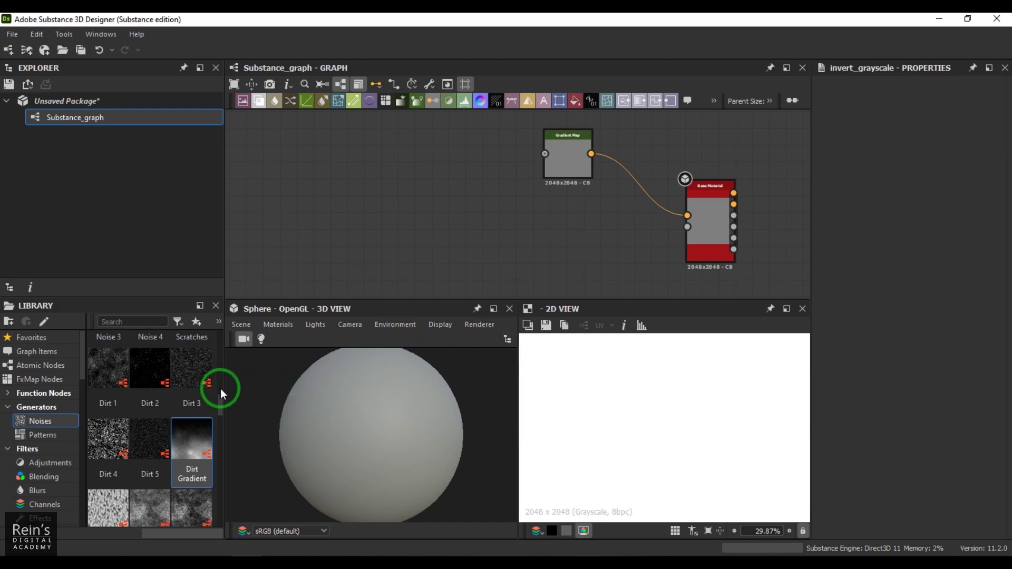
scroll(222, 407, "down", 3)
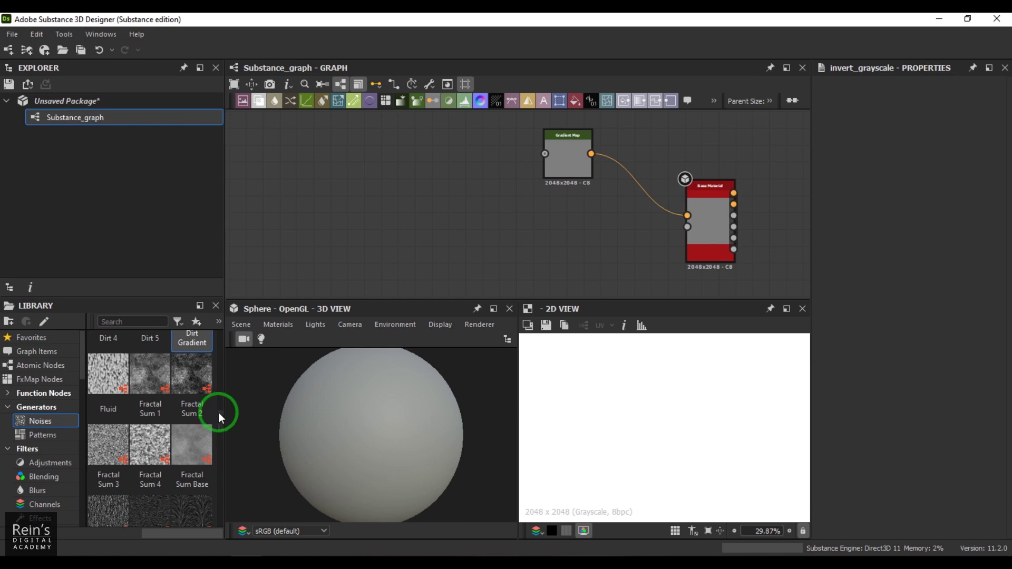
scroll(223, 419, "up", 1)
left_click_drag(108, 407, 710, 240)
left_click_drag(514, 221, 545, 154)
left_click(642, 349)
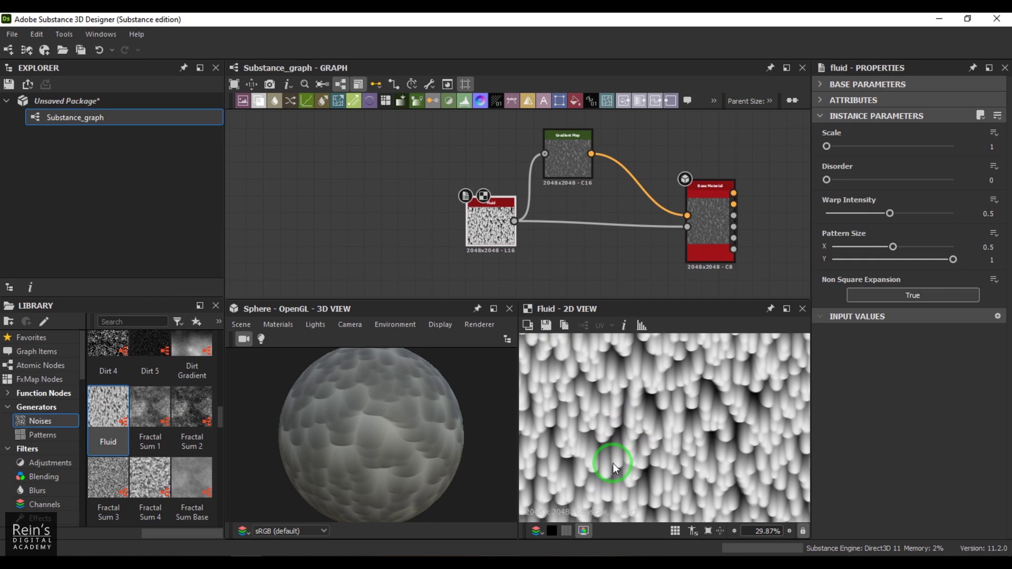
scroll(384, 428, "up", 4)
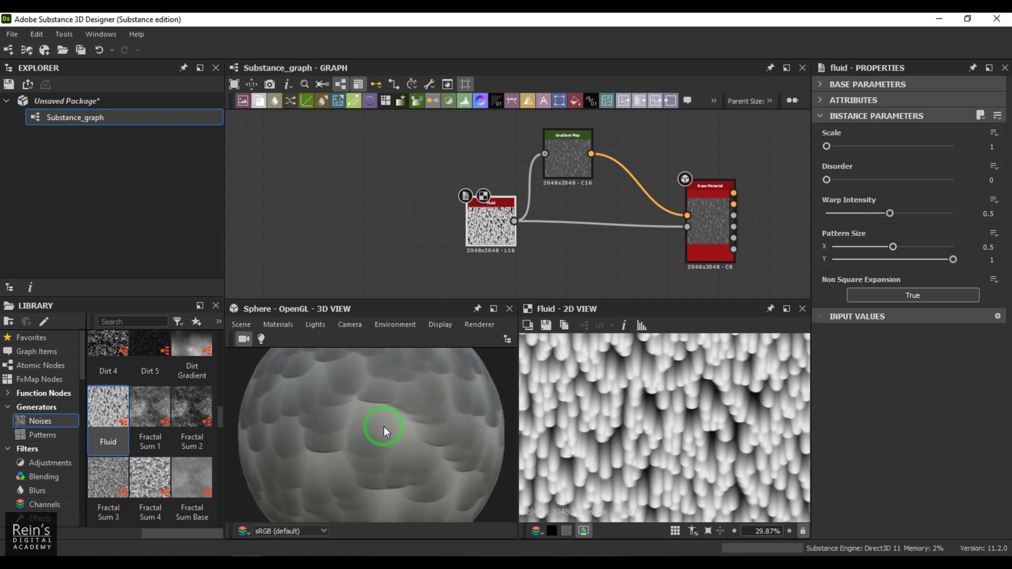
left_click(568, 153)
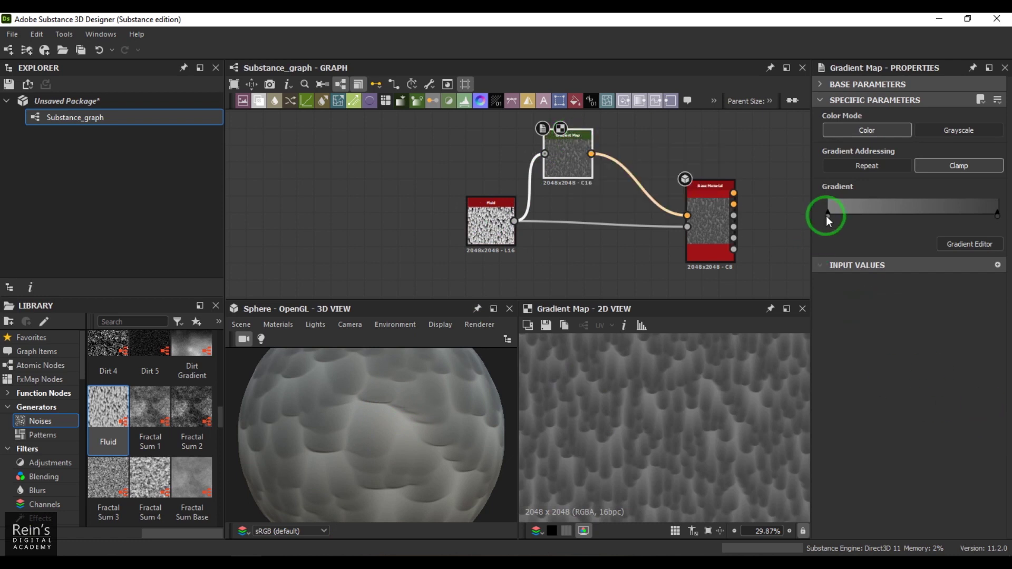
- Make the first gradient key saturated orange and add an orange-red key at the left end
left_click(979, 245)
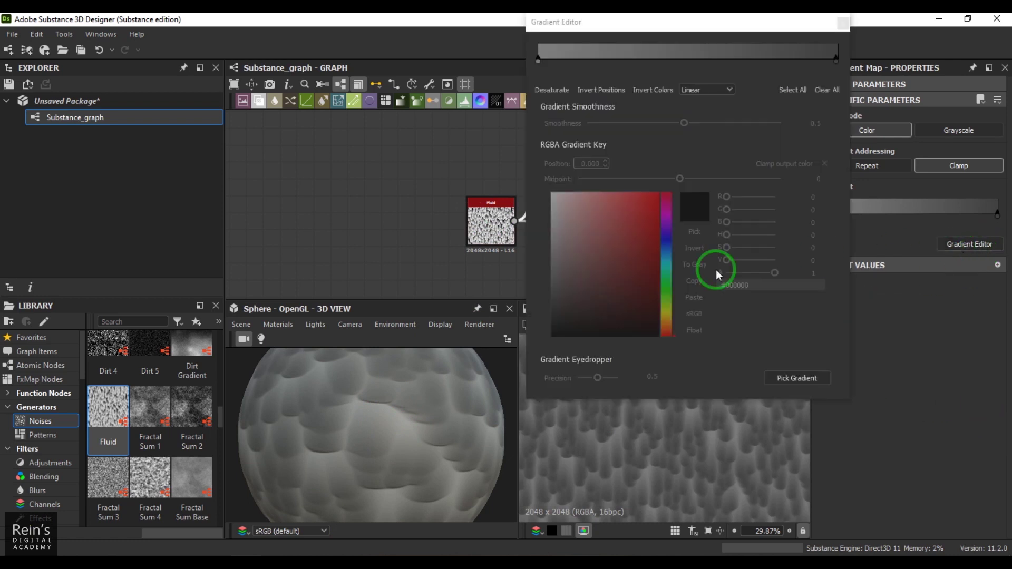
left_click(538, 61)
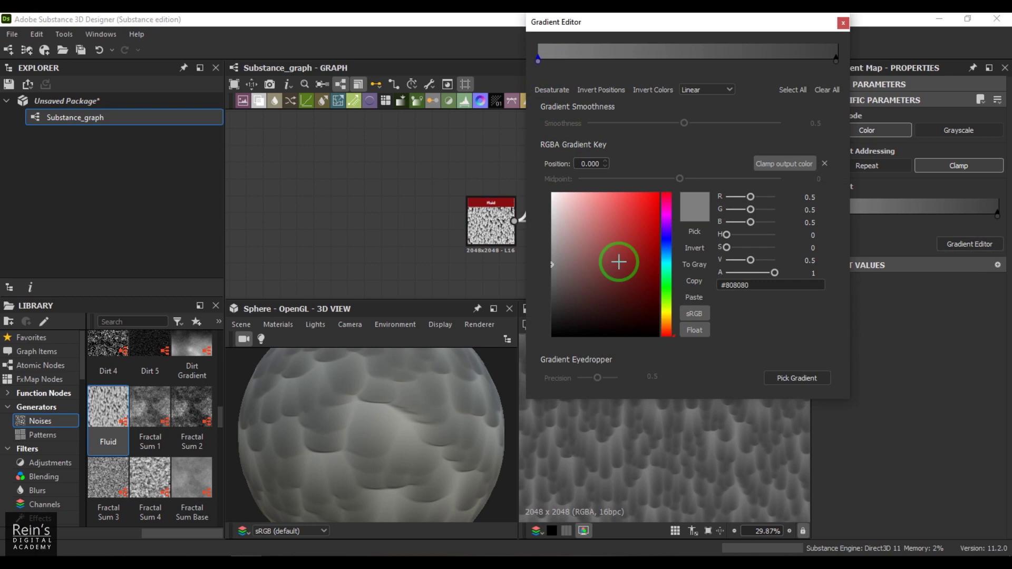
left_click(667, 321)
left_click_drag(651, 311, 658, 268)
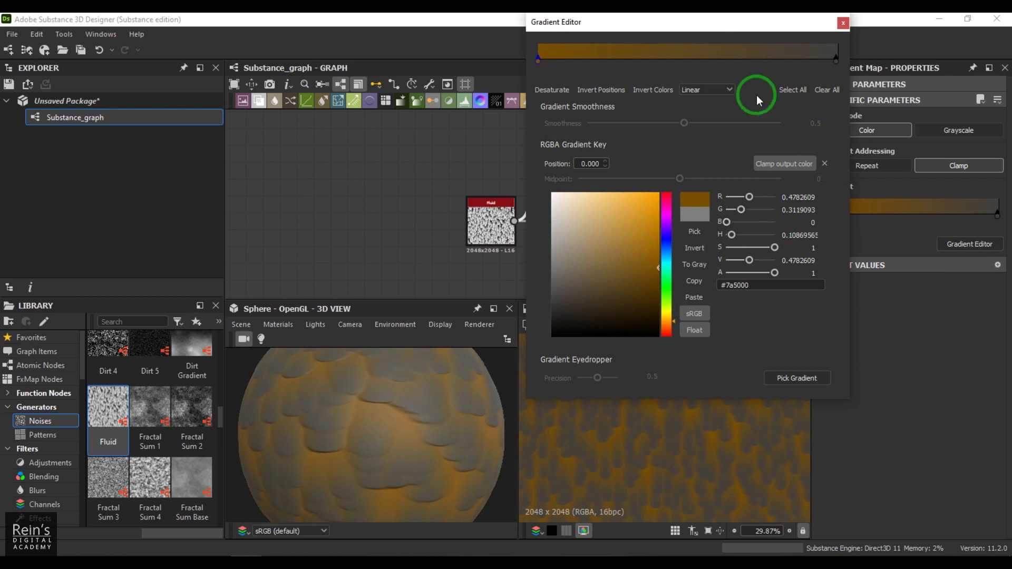
left_click_drag(538, 59, 600, 61)
left_click(553, 64)
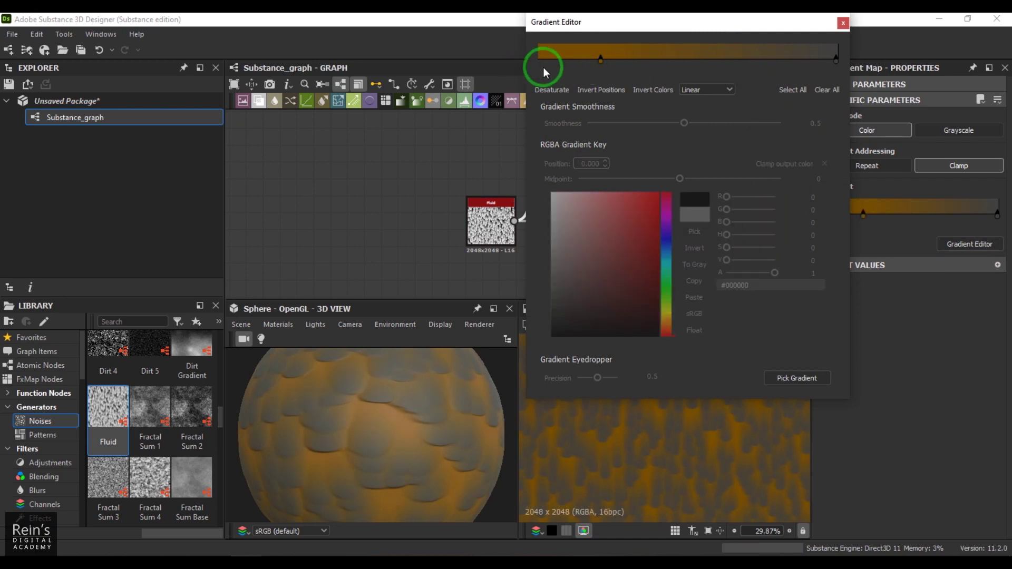
left_click(548, 56)
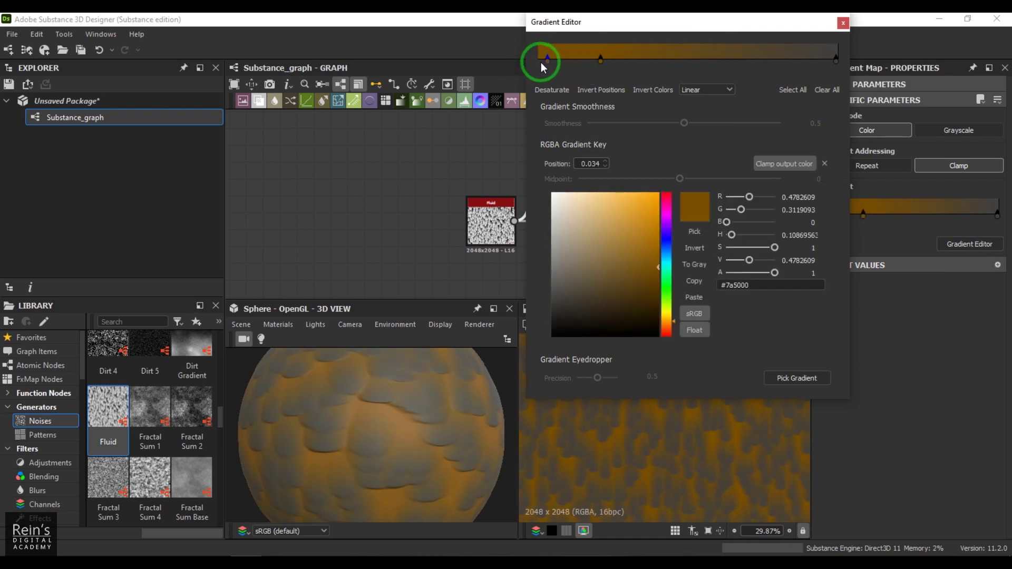
left_click(654, 226)
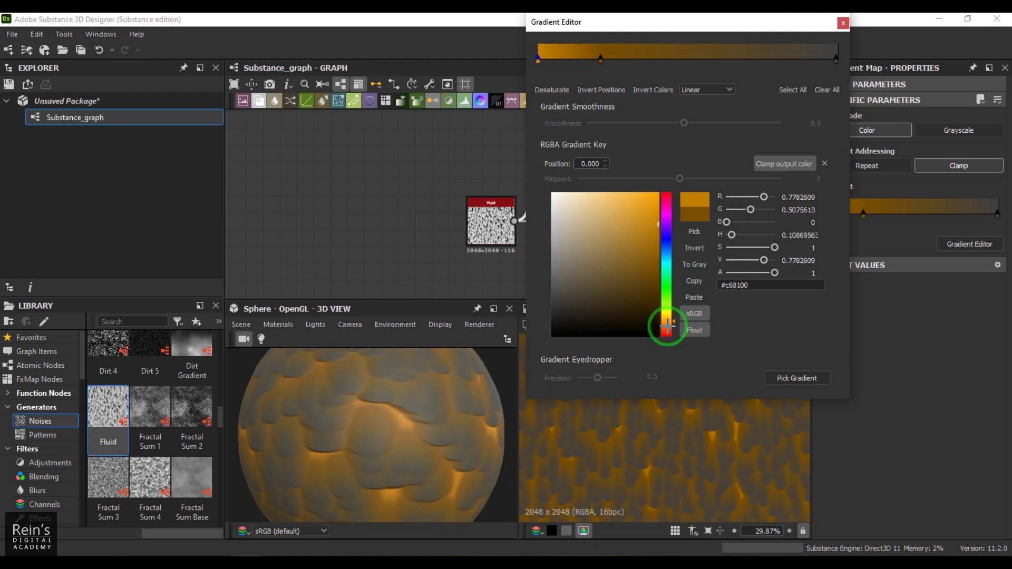
left_click_drag(668, 324, 668, 326)
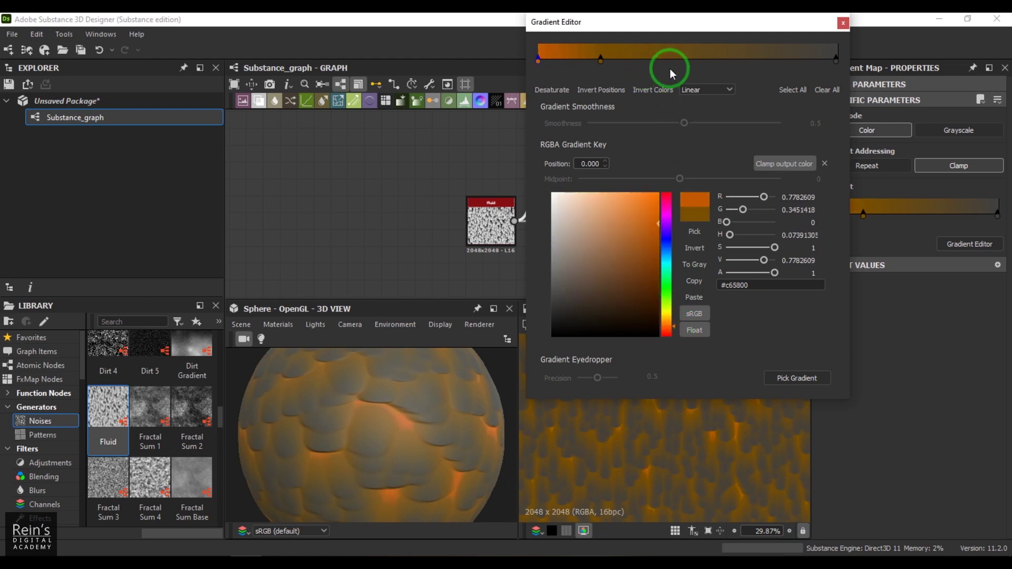
- Darken the rightmost key, remove a near-right key, and move the right key to 0.808
left_click(777, 60)
left_click(836, 60)
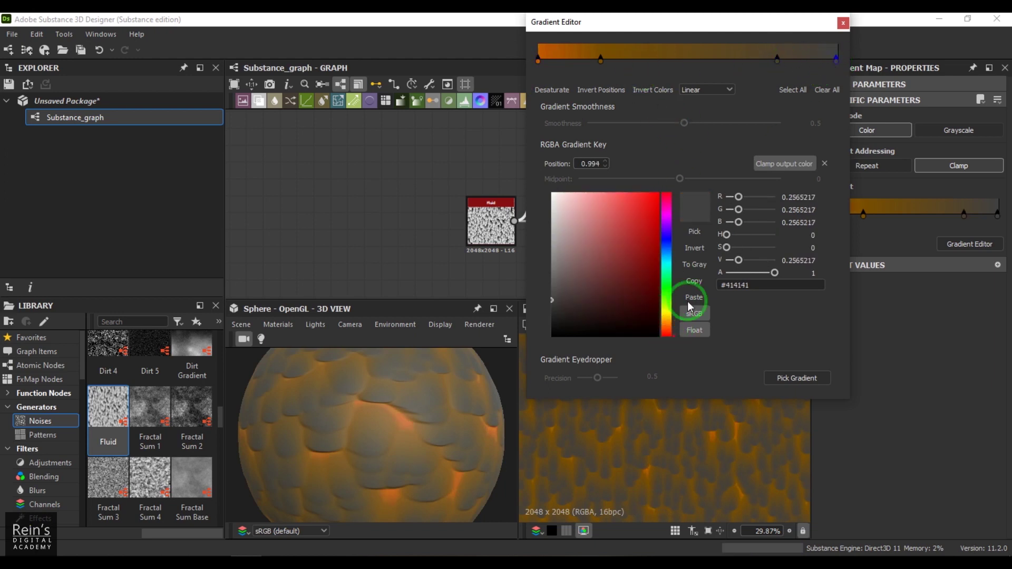
left_click_drag(551, 302, 546, 317)
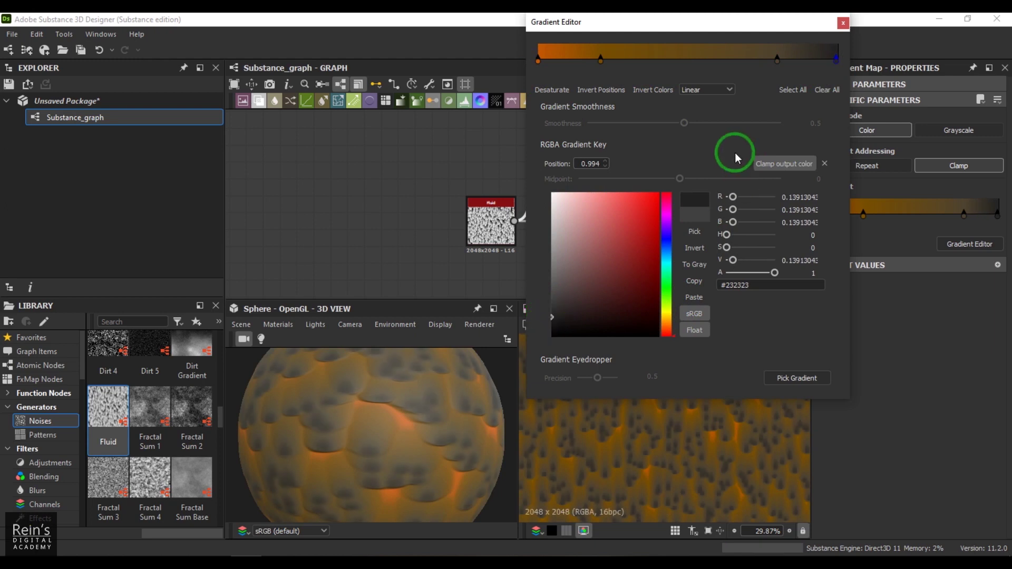
left_click(778, 59)
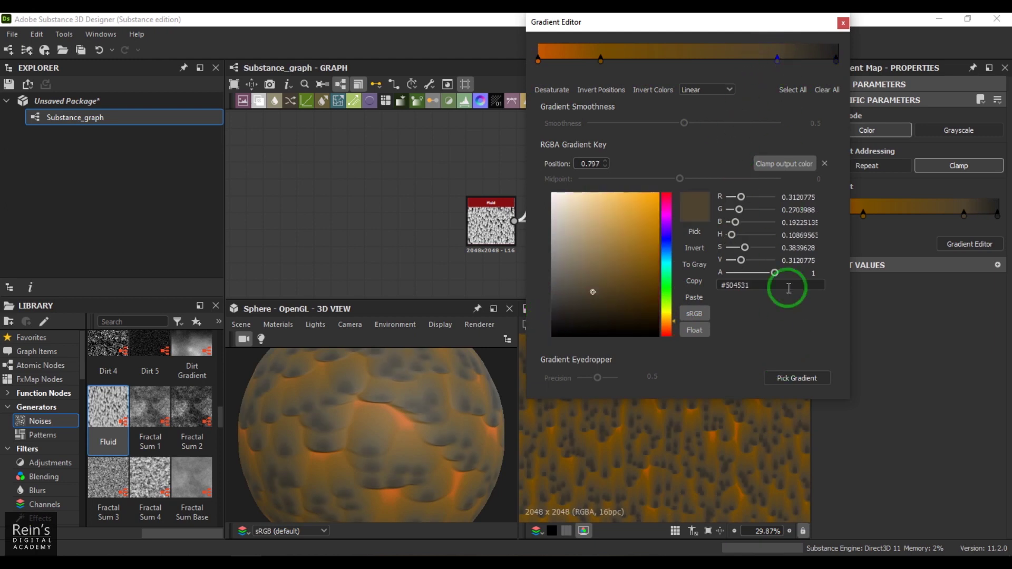
left_click_drag(770, 92, 767, 79)
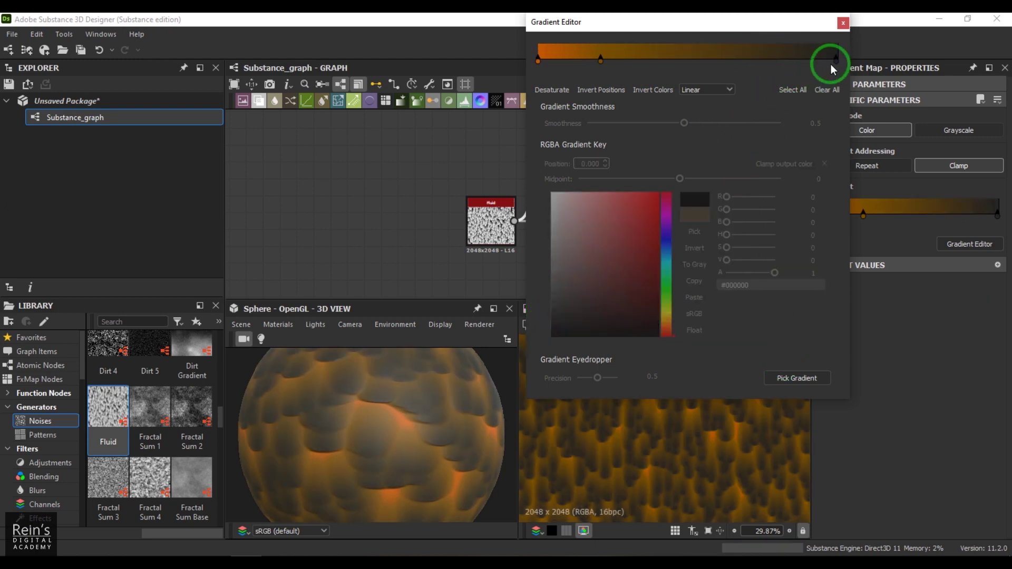
left_click_drag(837, 62, 783, 67)
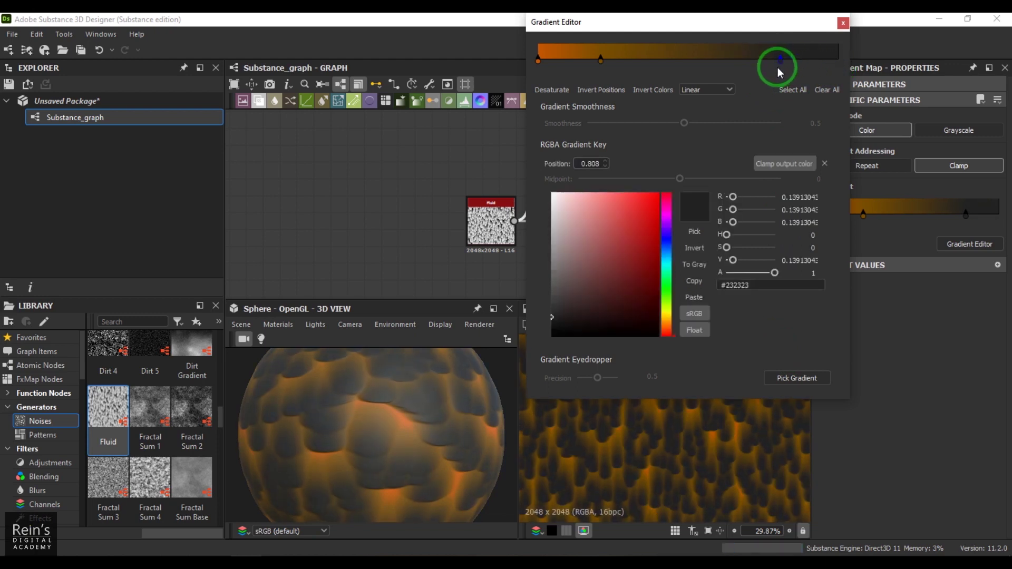
- Brighten the left keys to vivid orange-yellow, placing the dark key at 0.371 and orange at 0.042
left_click_drag(538, 59, 585, 59)
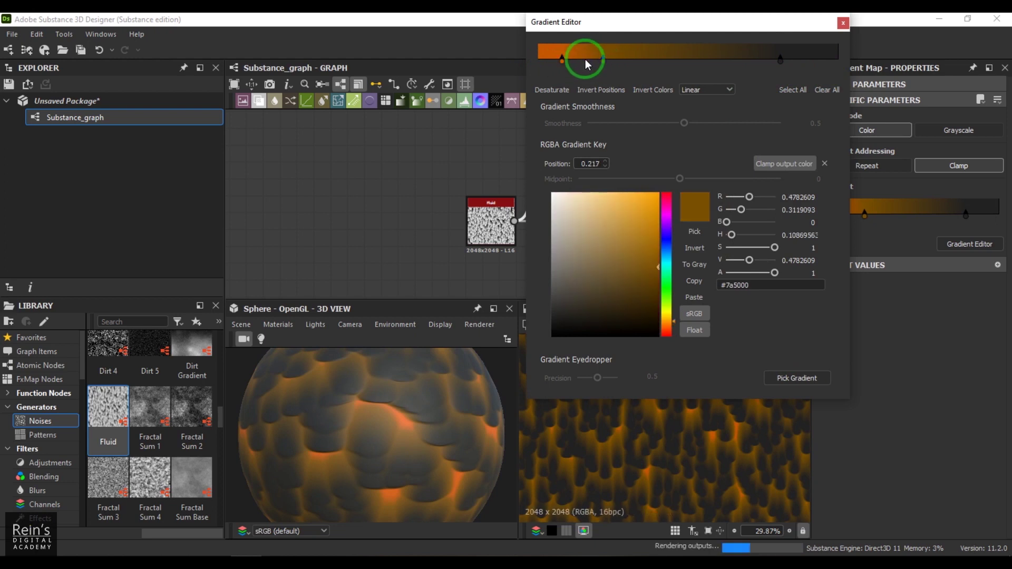
left_click_drag(649, 223, 661, 191)
left_click(666, 319)
left_click_drag(666, 319, 665, 320)
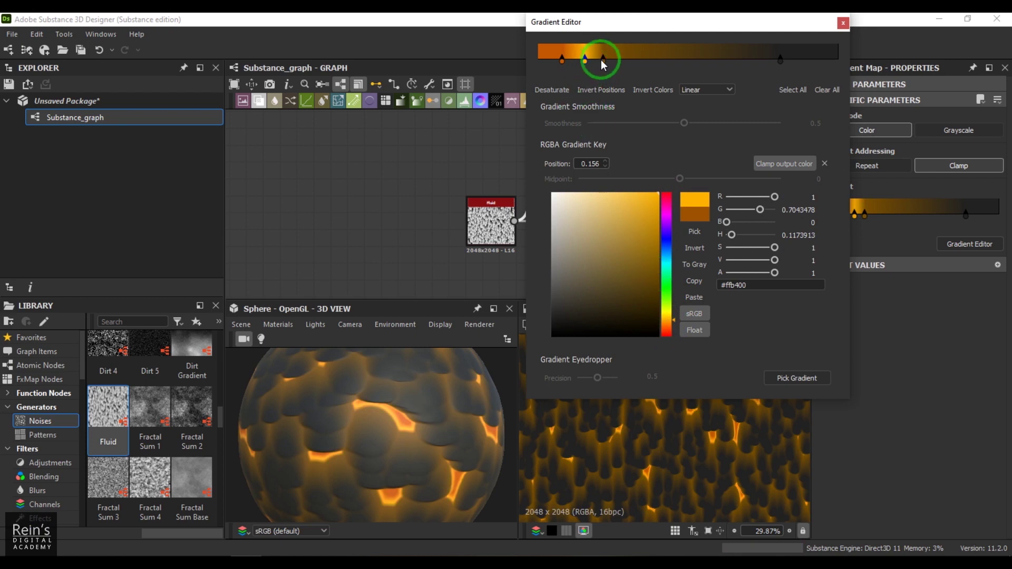
left_click_drag(604, 59, 650, 61)
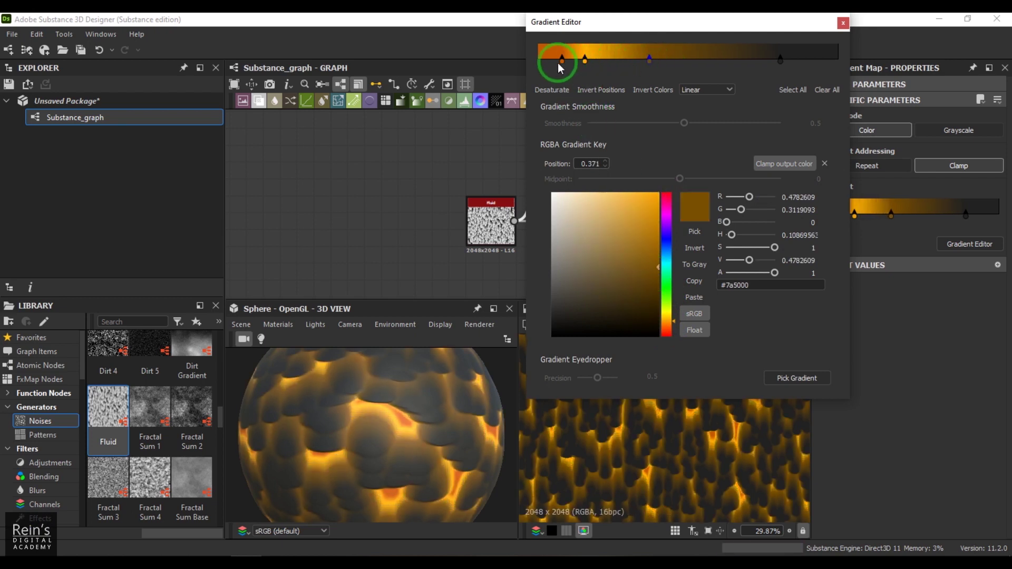
left_click_drag(560, 61, 551, 59)
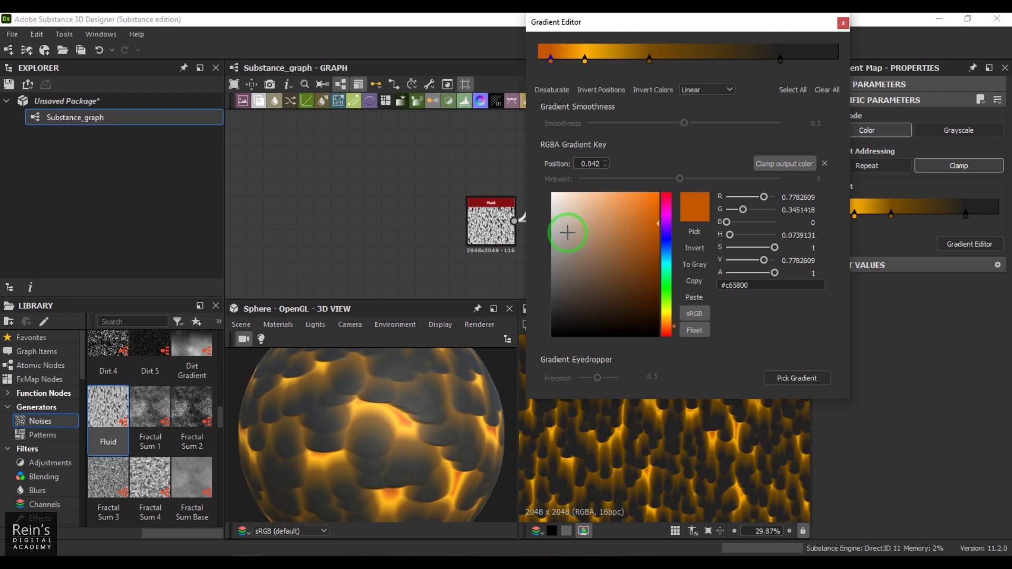
- Zoom the 3D view out and in to inspect the glowing cracks on the sphere
right_click_drag(384, 384, 411, 454)
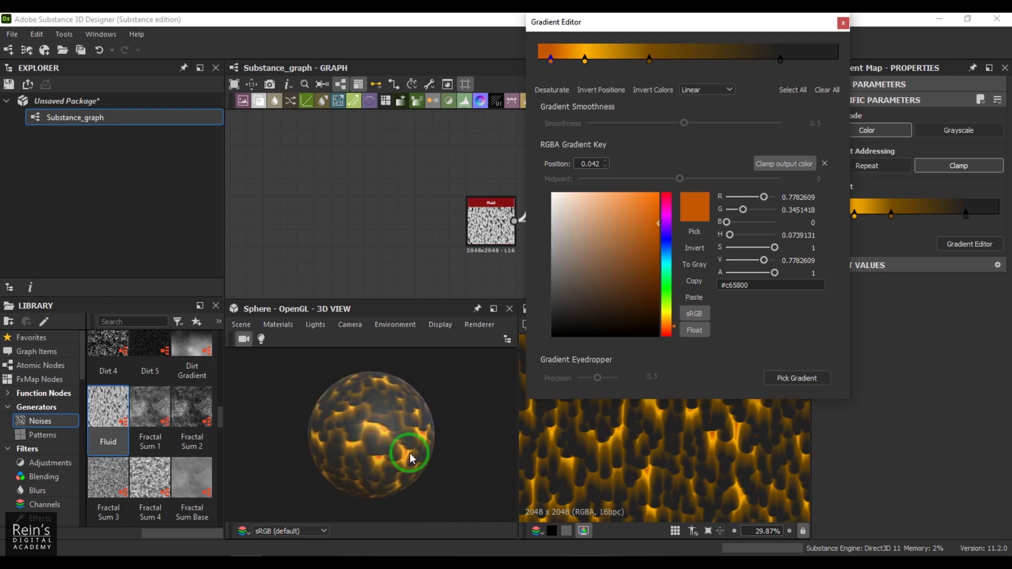
scroll(411, 454, "up", 3)
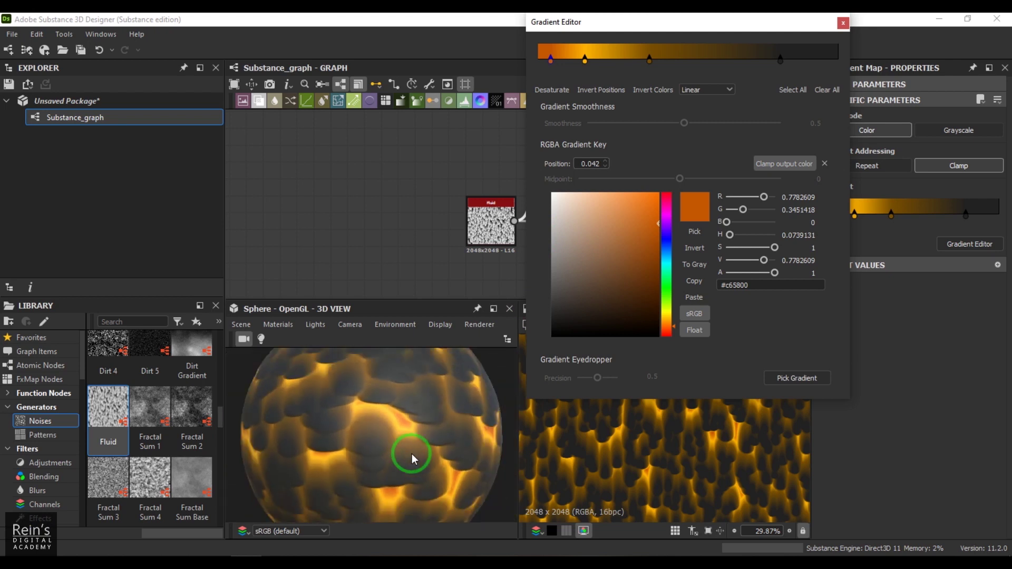
right_click_drag(374, 451, 349, 460)
scroll(400, 448, "down", 5)
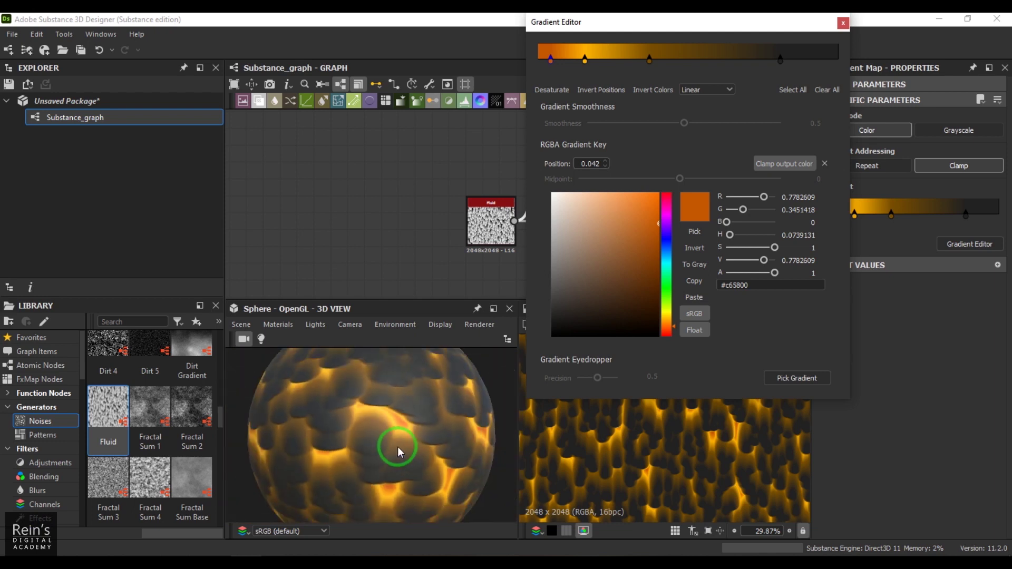
scroll(397, 443, "down", 2)
scroll(396, 442, "down", 1)
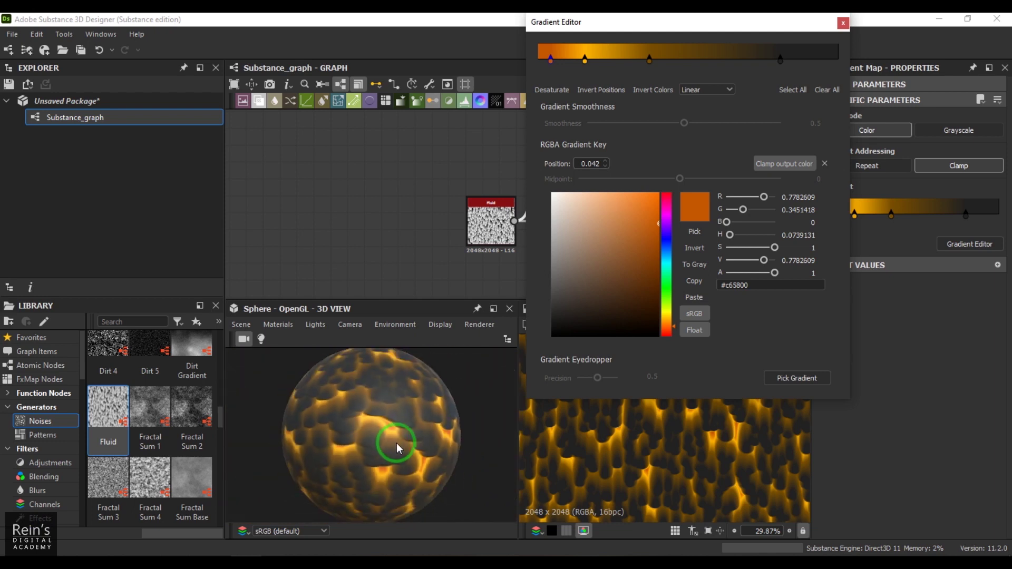
- Close the gradient editor and set the Fluid noise Scale to 2
left_click(843, 23)
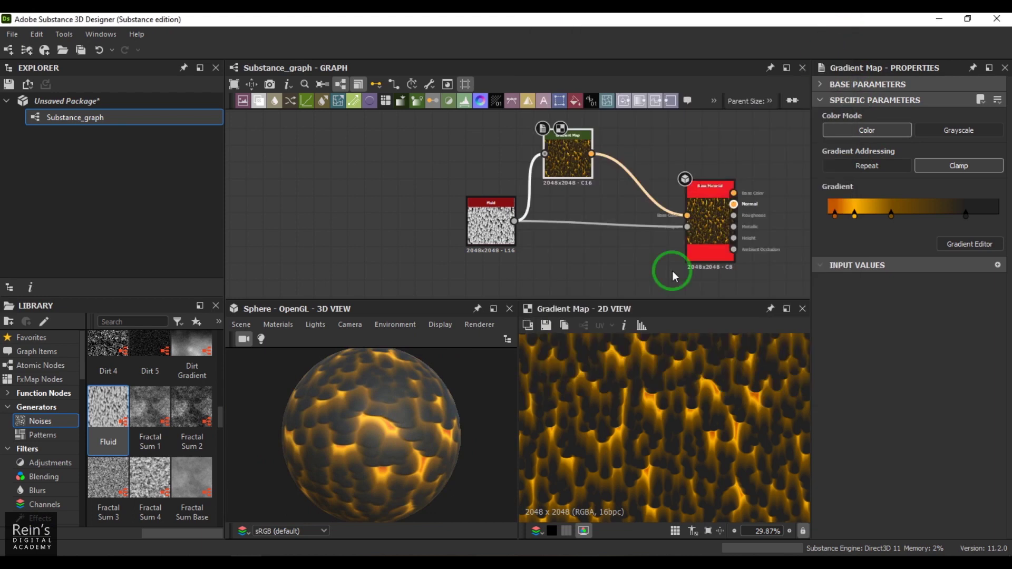
left_click_drag(475, 262, 480, 243)
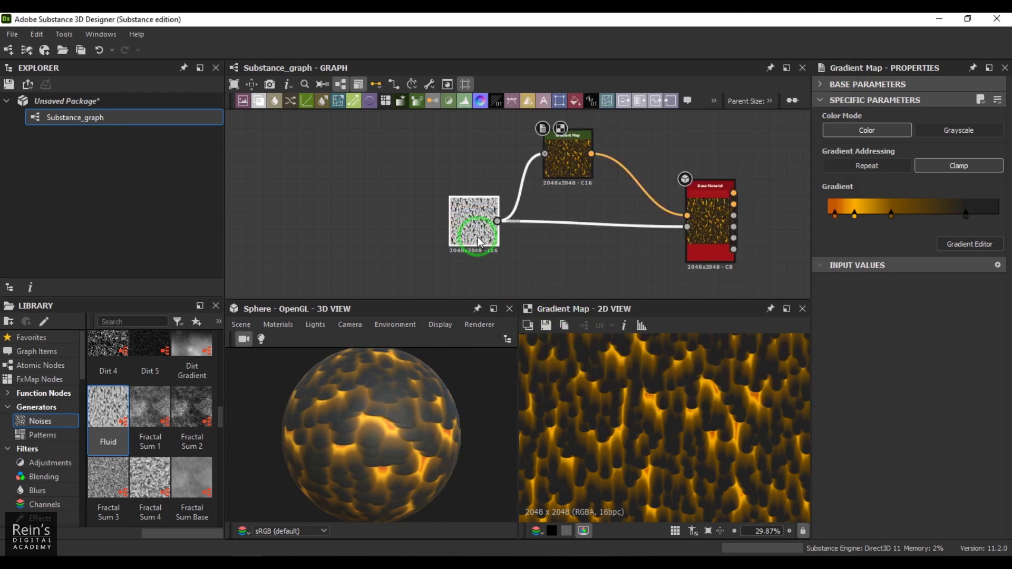
double_click(479, 240)
mouse_move(827, 148)
left_mouse_down()
mouse_move(884, 143)
mouse_move(826, 147)
left_mouse_up()
scroll(393, 442, "up", 2)
left_click(855, 143)
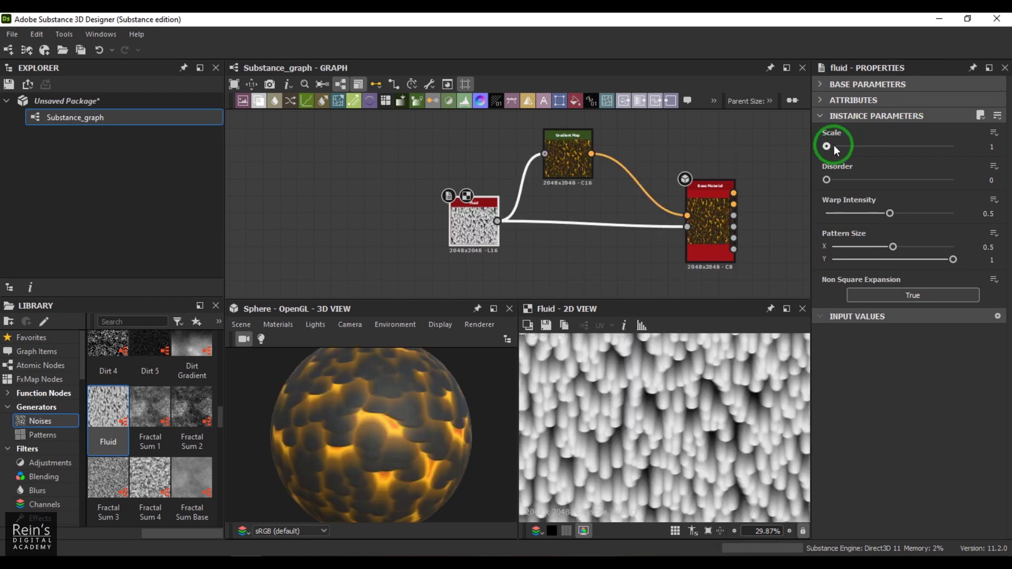
left_click(836, 149)
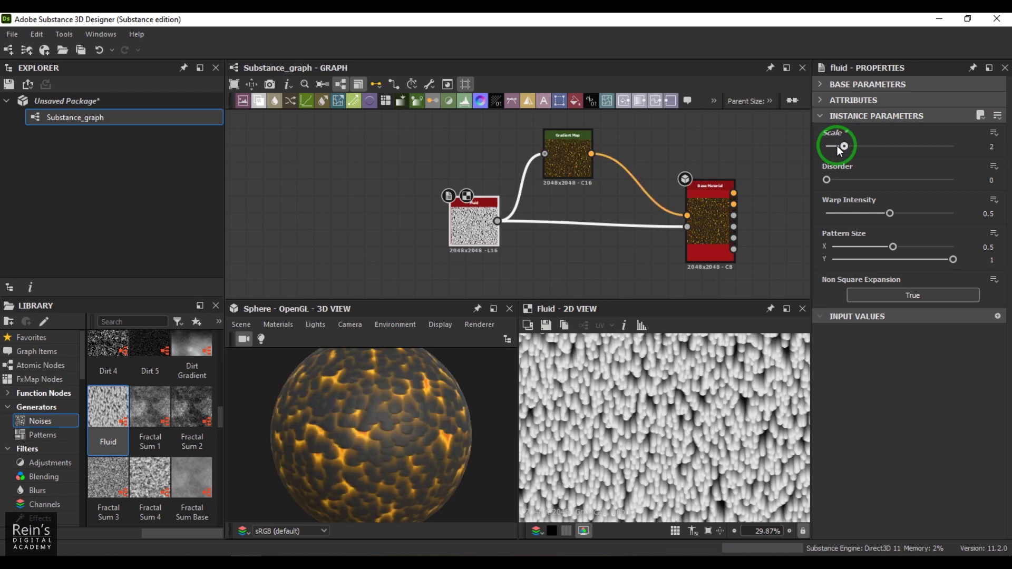
scroll(359, 459, "up", 3)
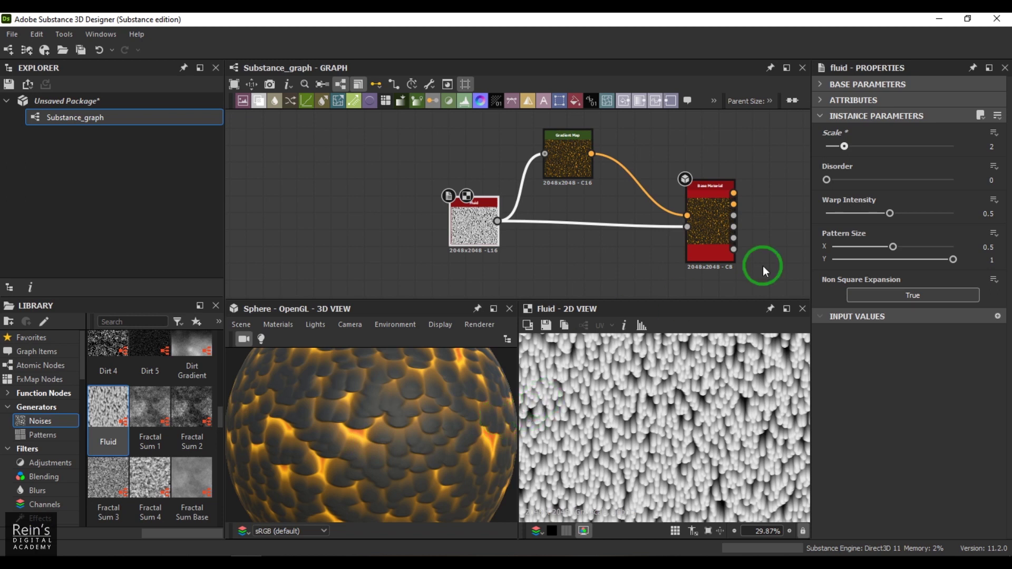
- Try Fluid Warp Intensity values from 0 up to 0.68 and back to 0.18
left_click_drag(882, 218, 860, 216)
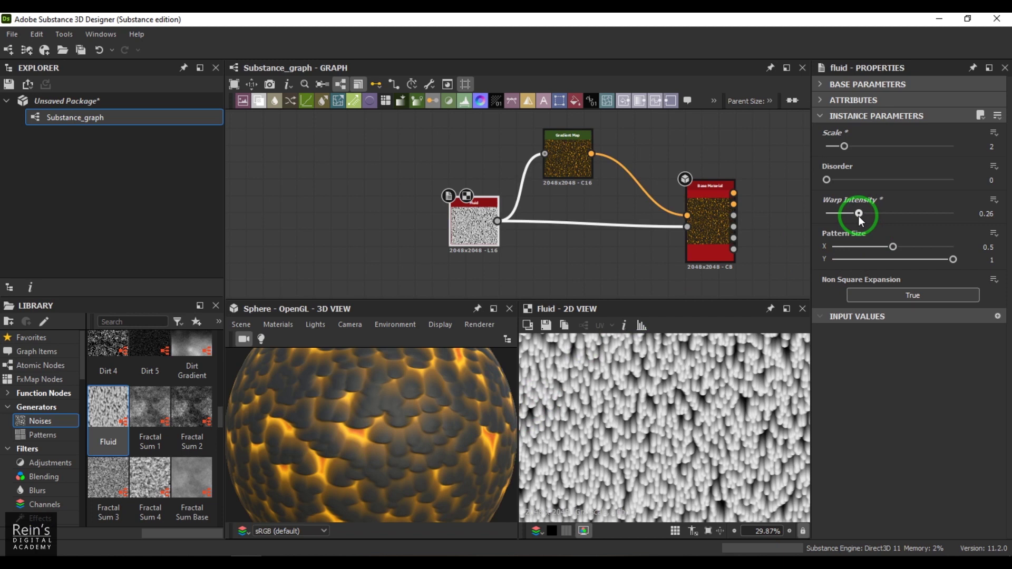
left_click_drag(843, 216, 837, 215)
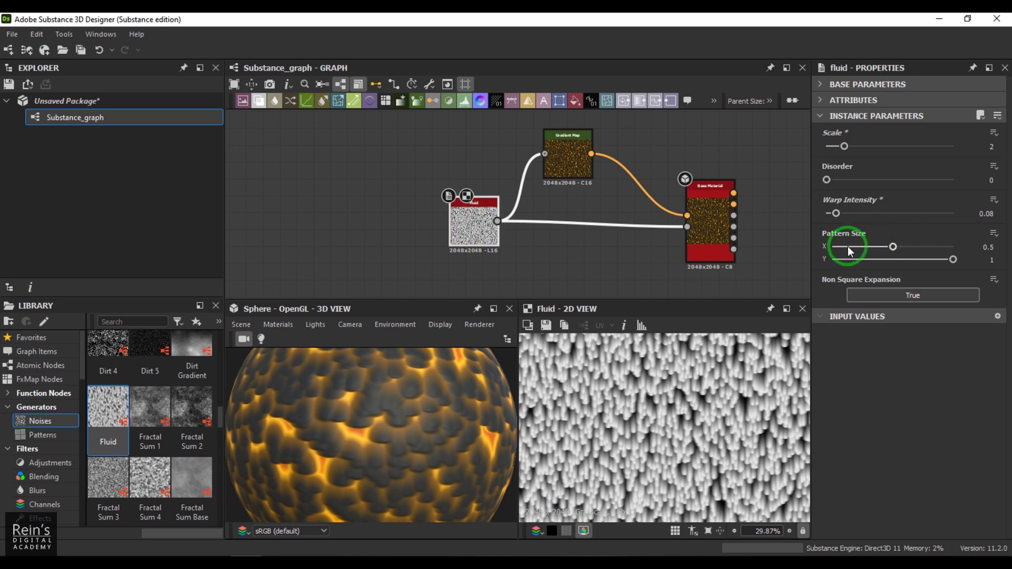
left_click_drag(836, 214, 827, 213)
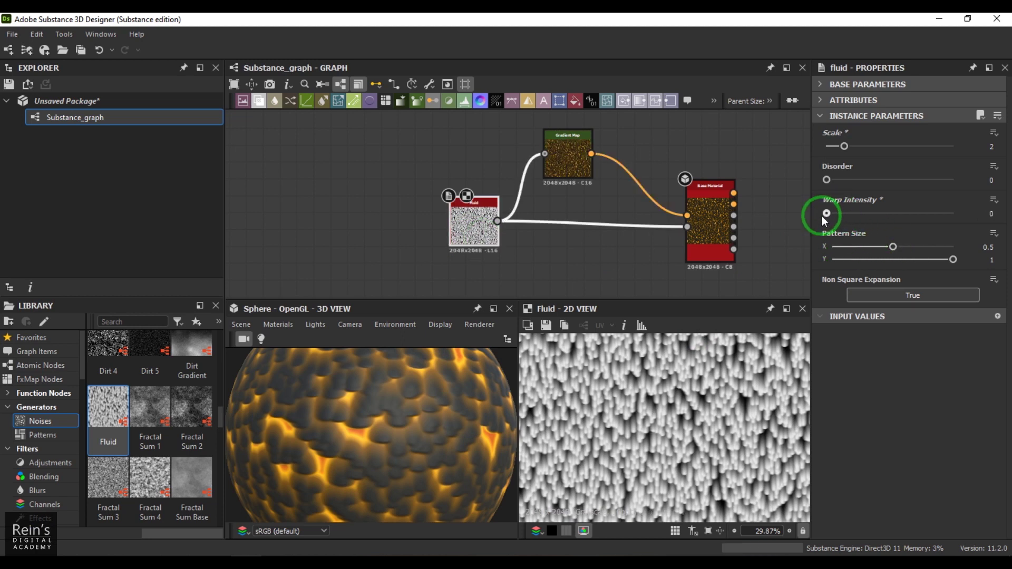
scroll(663, 455, "down", 5)
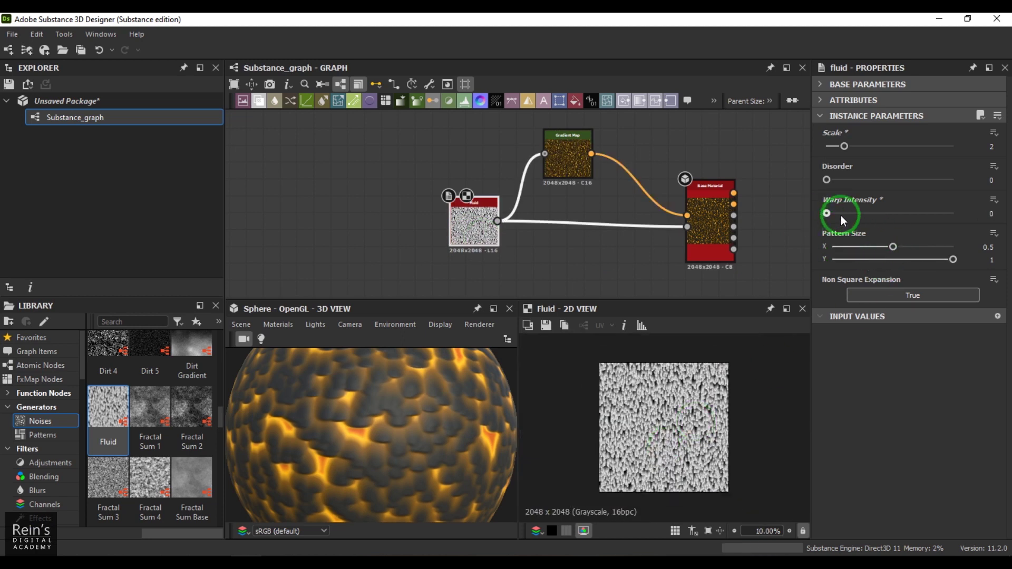
left_click_drag(842, 214, 928, 211)
scroll(344, 439, "up", 5)
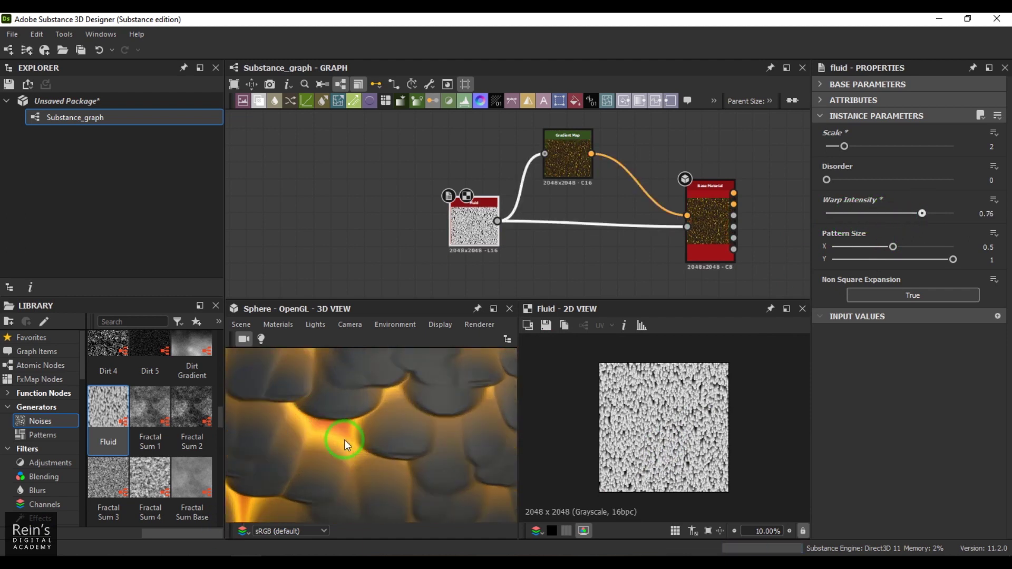
scroll(349, 438, "down", 2)
left_click_drag(925, 207, 849, 218)
- Settle the Fluid Warp Intensity at 0.93 after testing 1 and 0.05
left_click(584, 511)
scroll(652, 435, "up", 8)
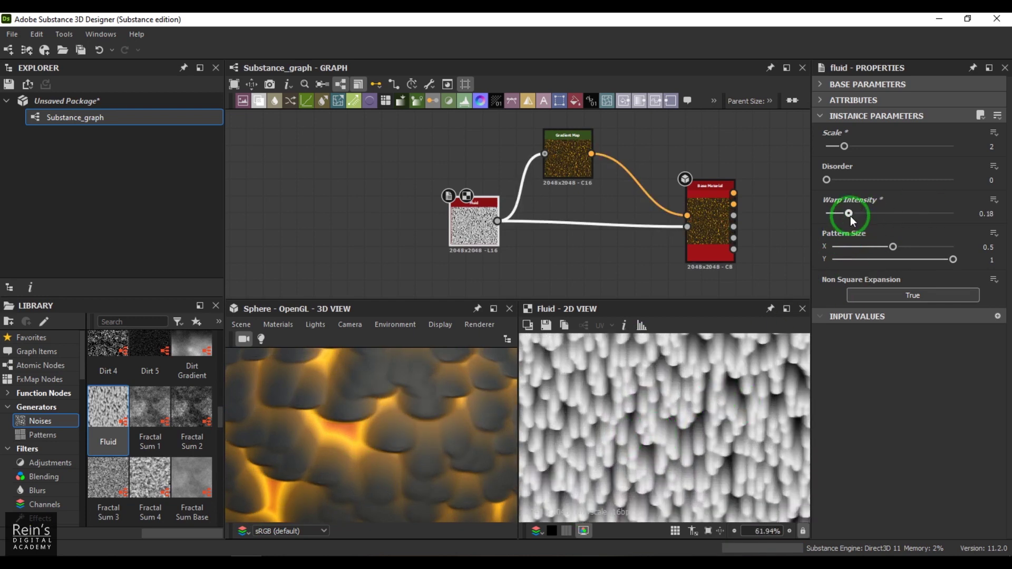
left_click_drag(850, 214, 944, 211)
scroll(677, 419, "up", 3)
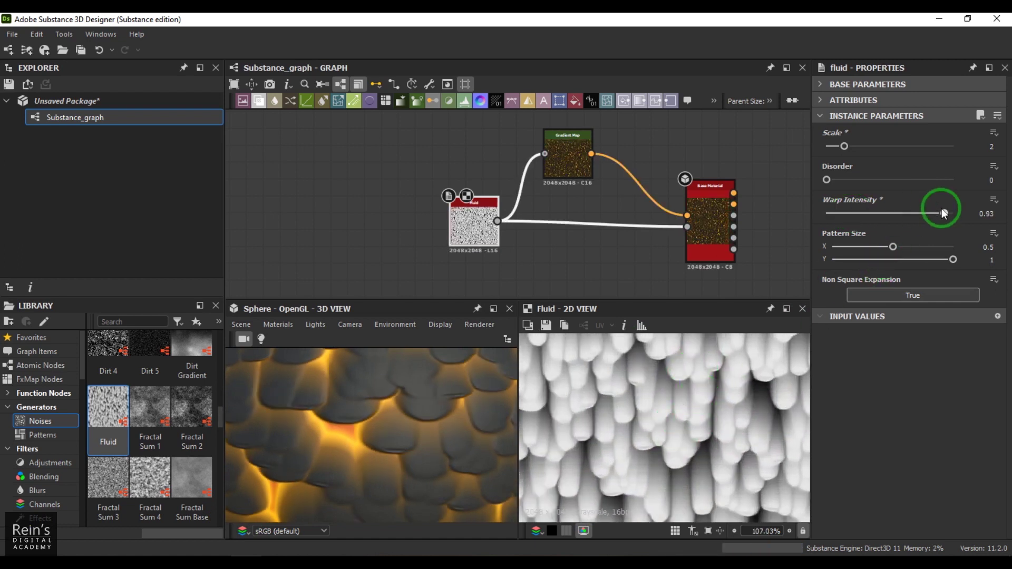
mouse_move(944, 208)
left_mouse_down()
mouse_move(965, 215)
mouse_move(952, 214)
left_mouse_up()
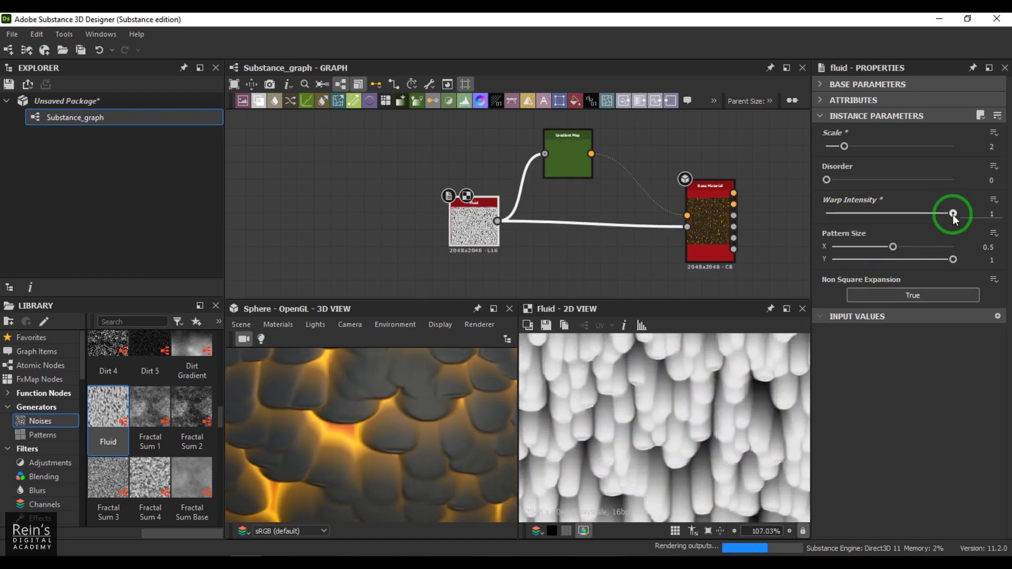
left_click(834, 214)
left_click_drag(833, 215, 944, 214)
left_click_drag(427, 483, 422, 464)
scroll(422, 464, "down", 5)
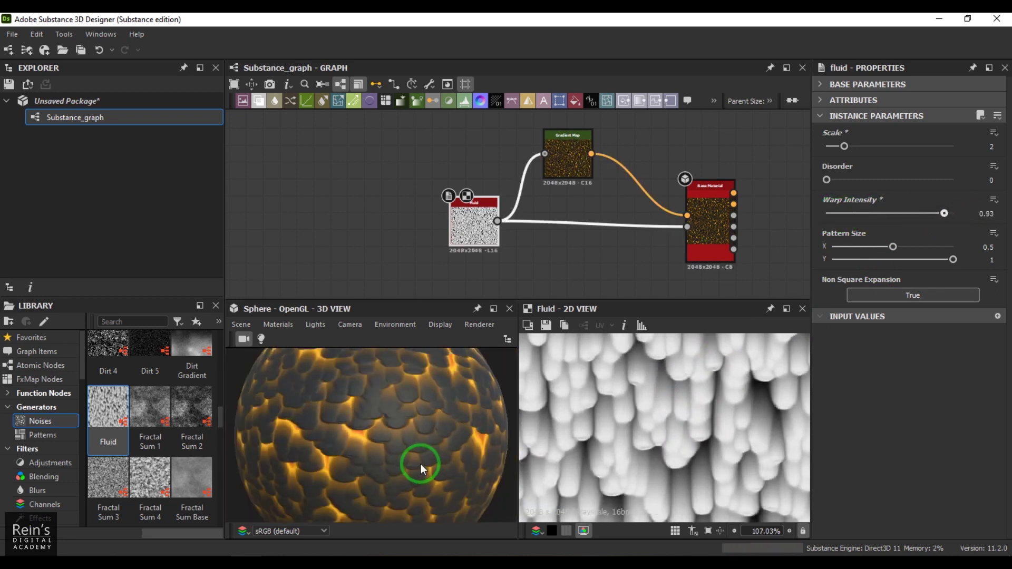
- Set the Fluid Pattern Size to 0.69 by 0.81 and view the whole sphere
left_click(895, 259)
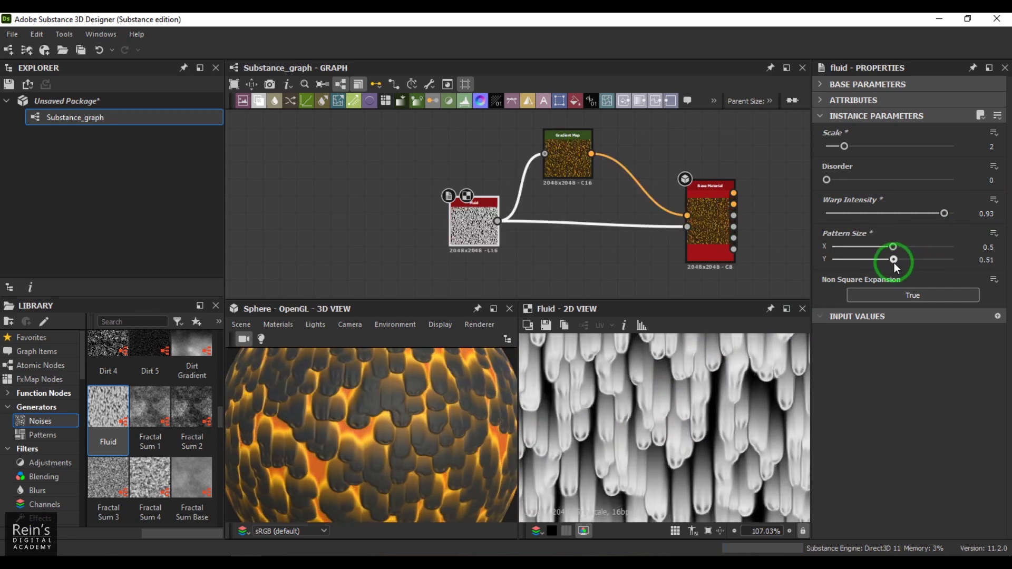
scroll(369, 445, "up", 5)
scroll(372, 445, "up", 2)
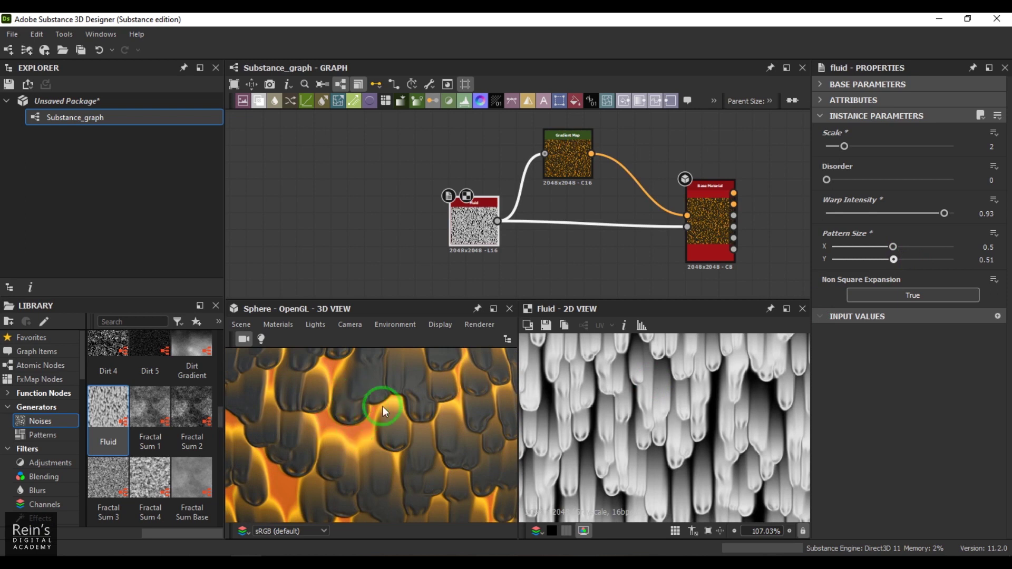
left_click_drag(894, 247, 930, 260)
left_click(356, 454)
scroll(355, 451, "down", 5)
scroll(357, 446, "up", 2)
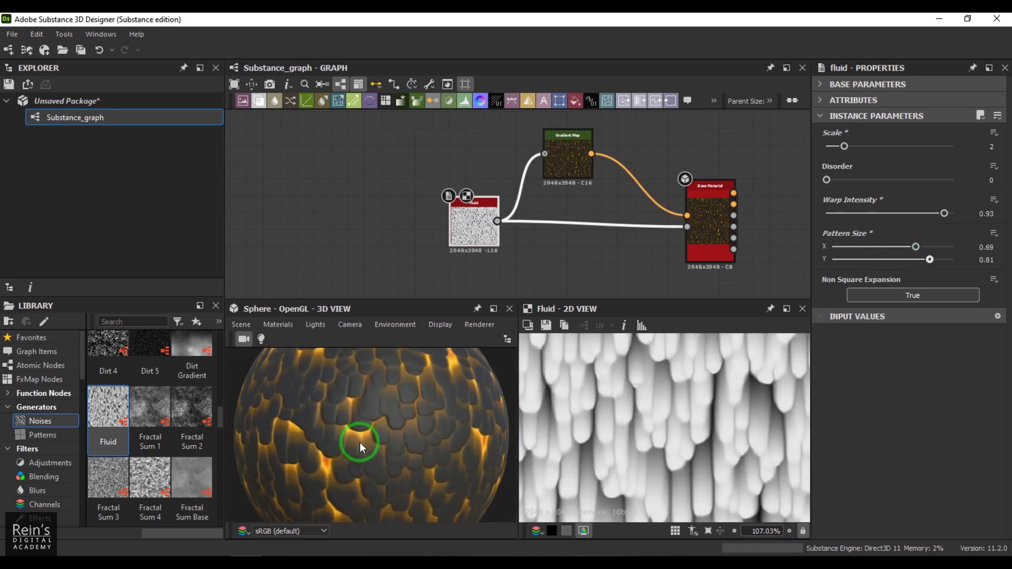
scroll(388, 452, "down", 3)
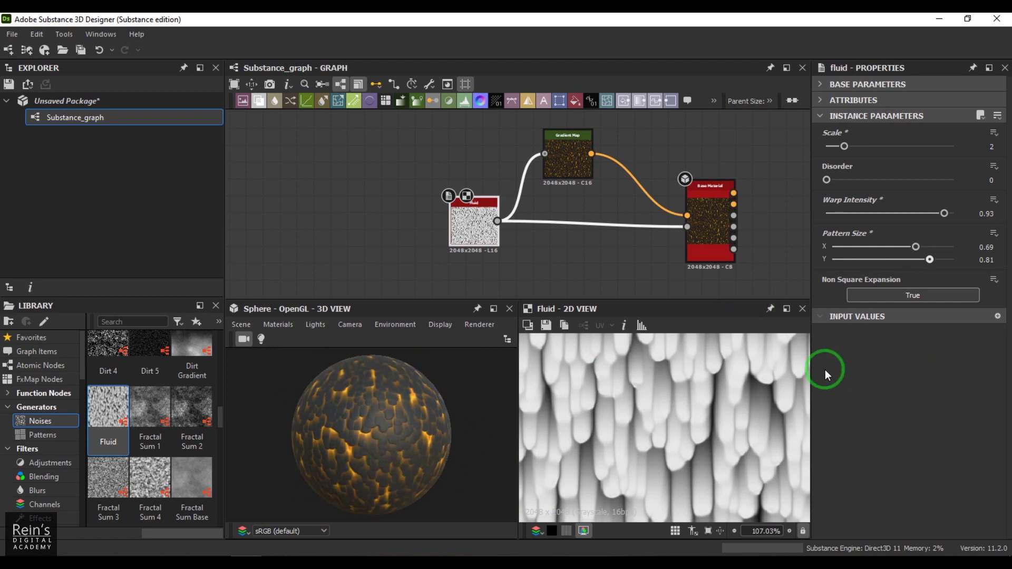
scroll(697, 408, "down", 6)
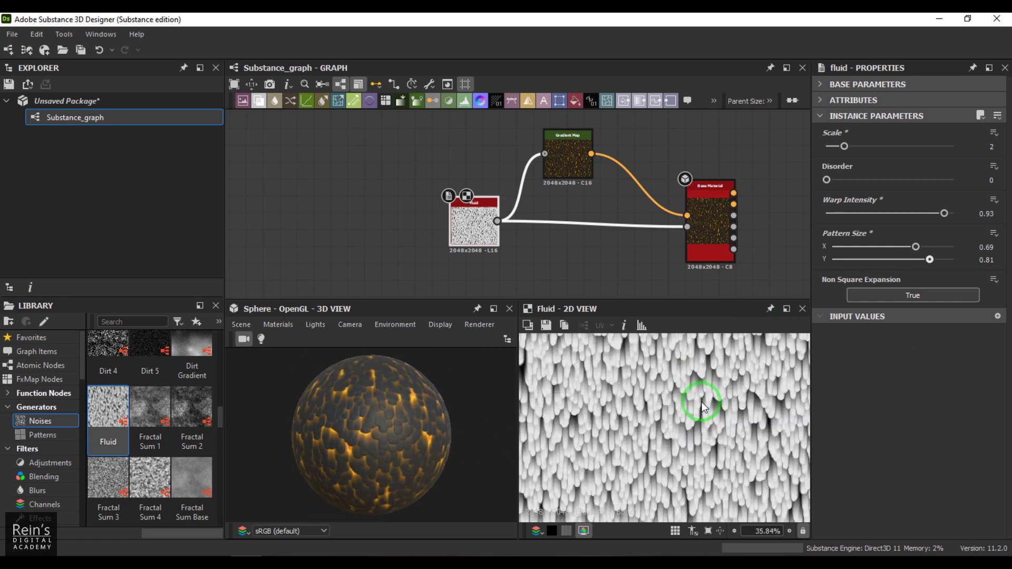
scroll(701, 400, "up", 3)
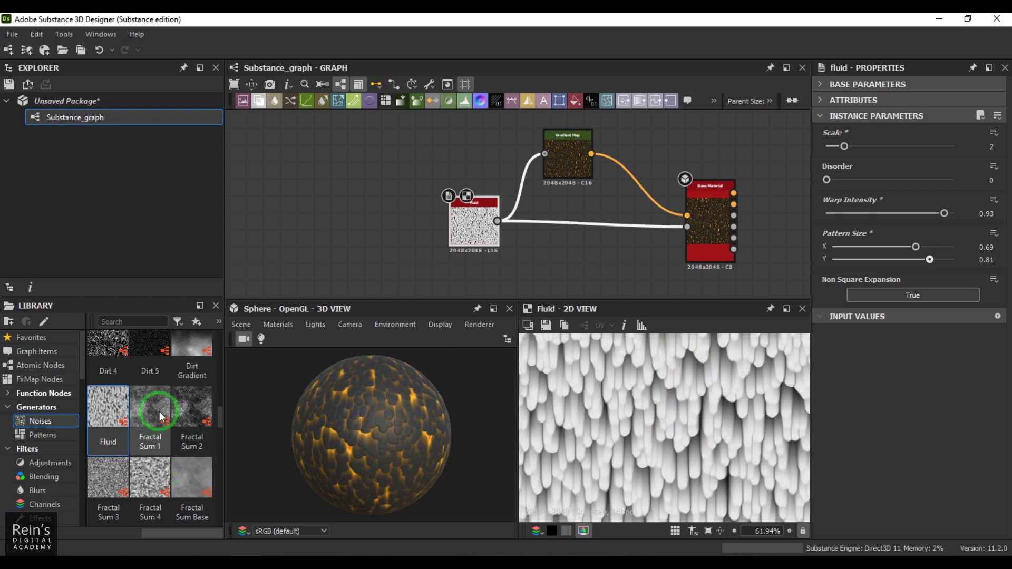
- Add Fractal Sum 1, wiring it into Base Material's lower input and the Gradient Map
left_click_drag(160, 417, 396, 179)
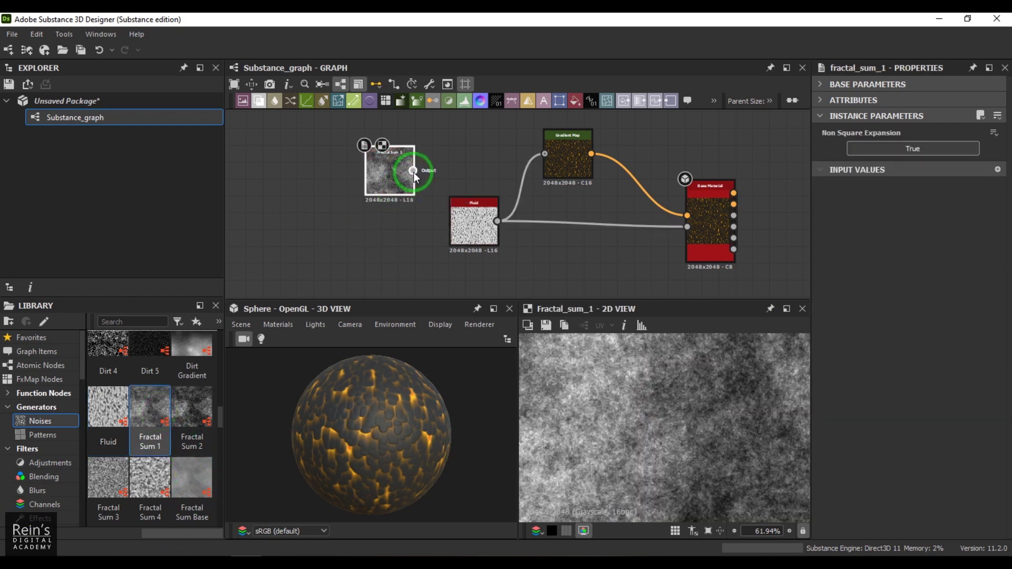
scroll(663, 431, "up", 9)
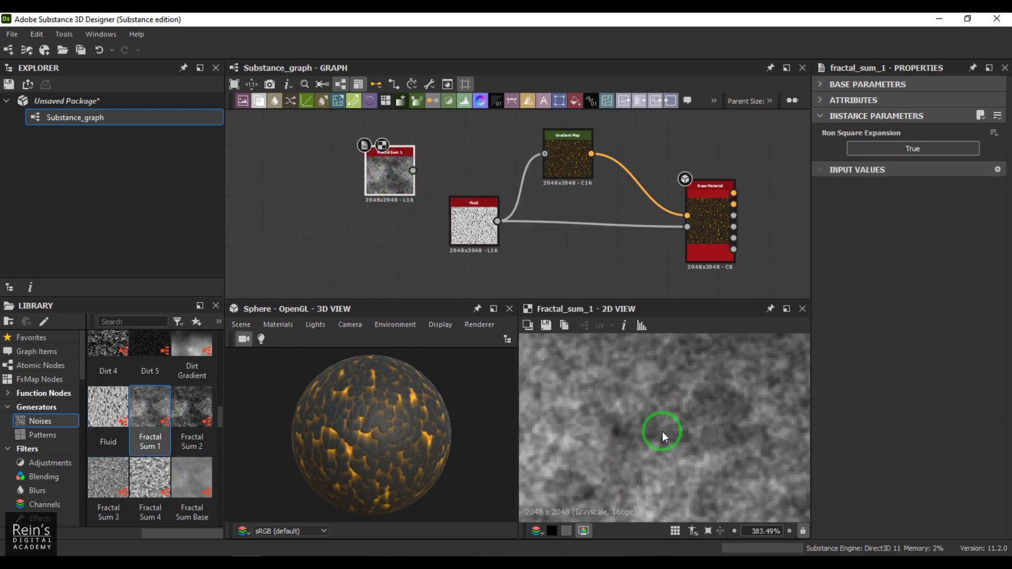
scroll(663, 434, "down", 14)
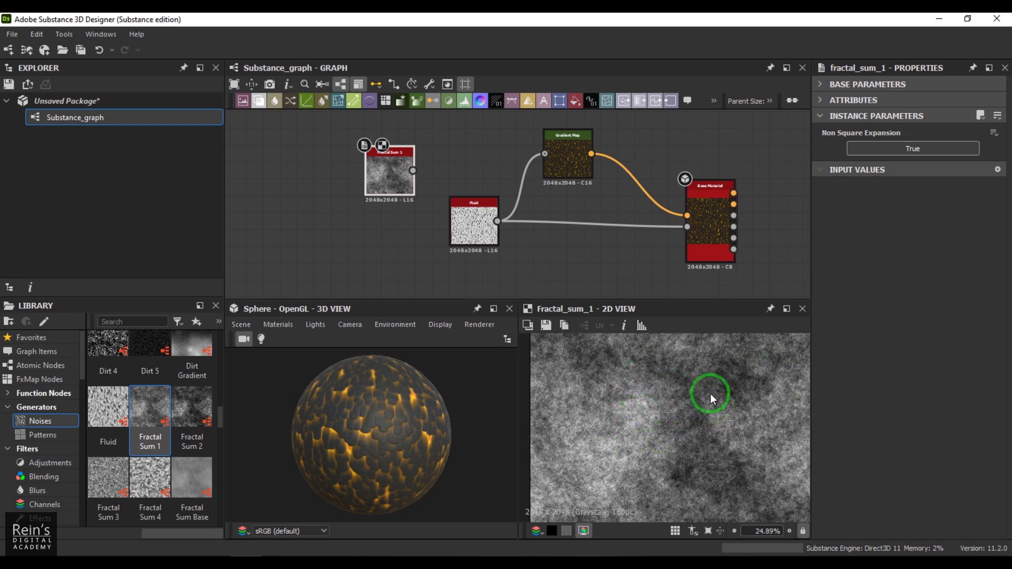
left_click_drag(414, 170, 687, 226)
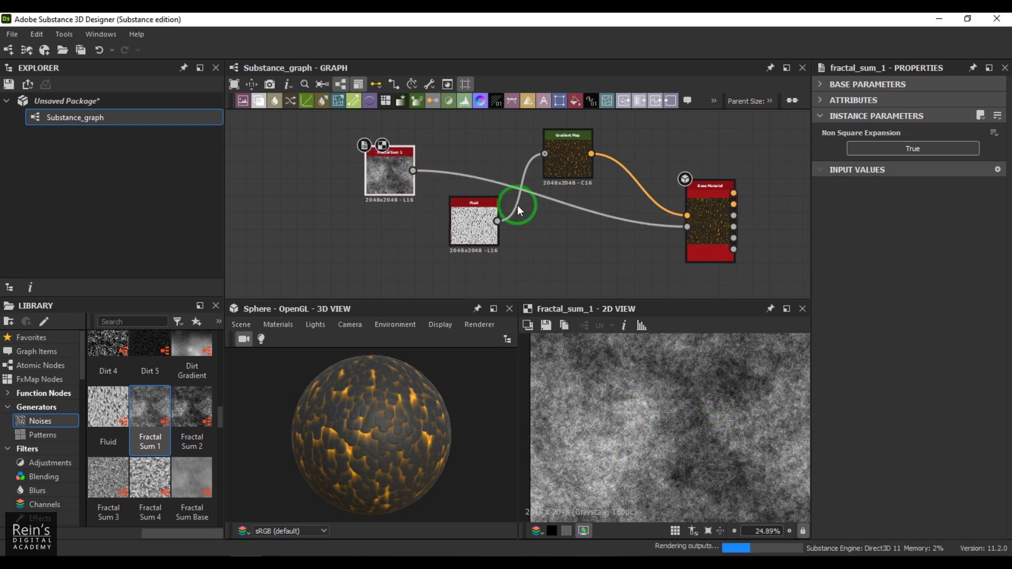
left_click_drag(414, 171, 545, 154)
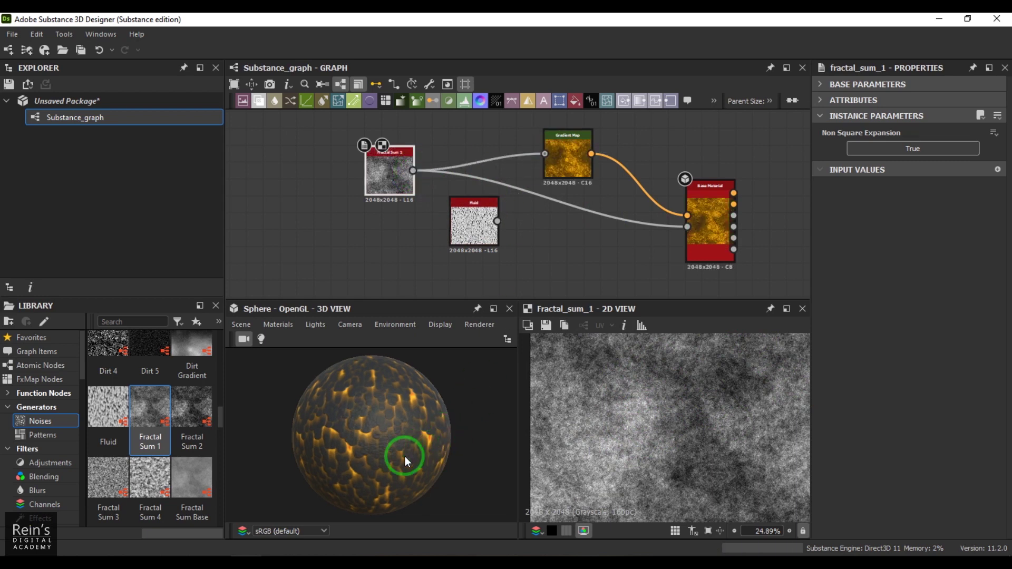
scroll(405, 456, "up", 5)
scroll(406, 453, "down", 6)
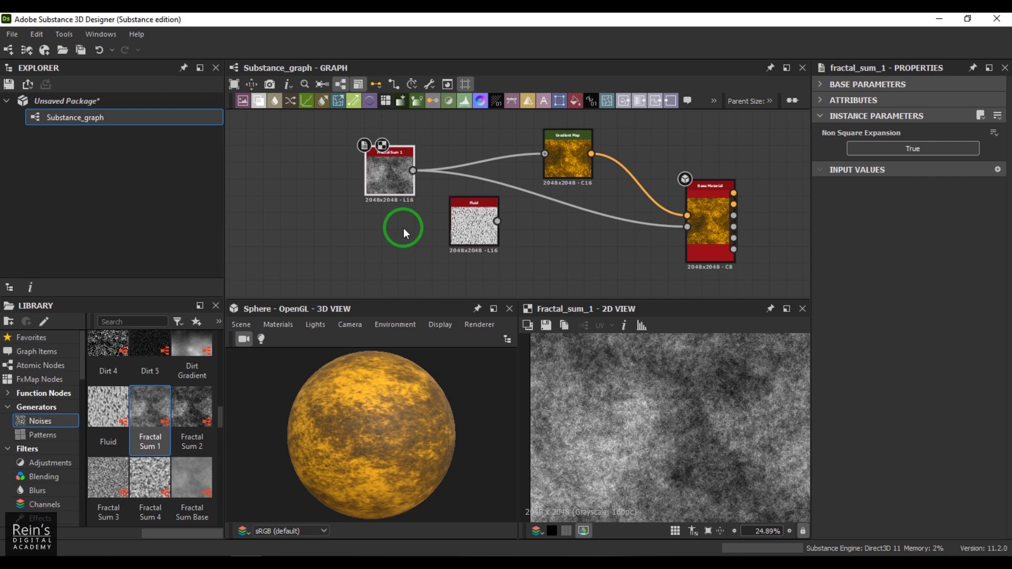
- Swap in Fractal Sum 2, then Fractal Sum 3, as the Gradient Map and material source
left_click_drag(187, 409, 688, 226)
left_click_drag(397, 221, 545, 153)
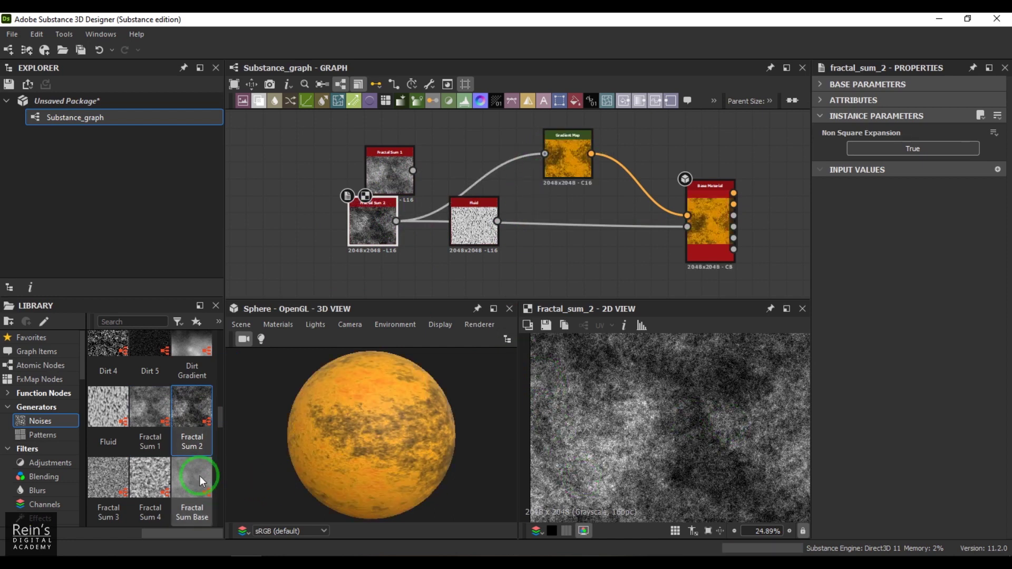
left_click_drag(107, 476, 447, 138)
left_click_drag(562, 207, 695, 236)
left_click_drag(464, 137, 546, 154)
- Add Fractal Sum 4 and connect it to the Gradient Map
right_click_drag(462, 441, 385, 452)
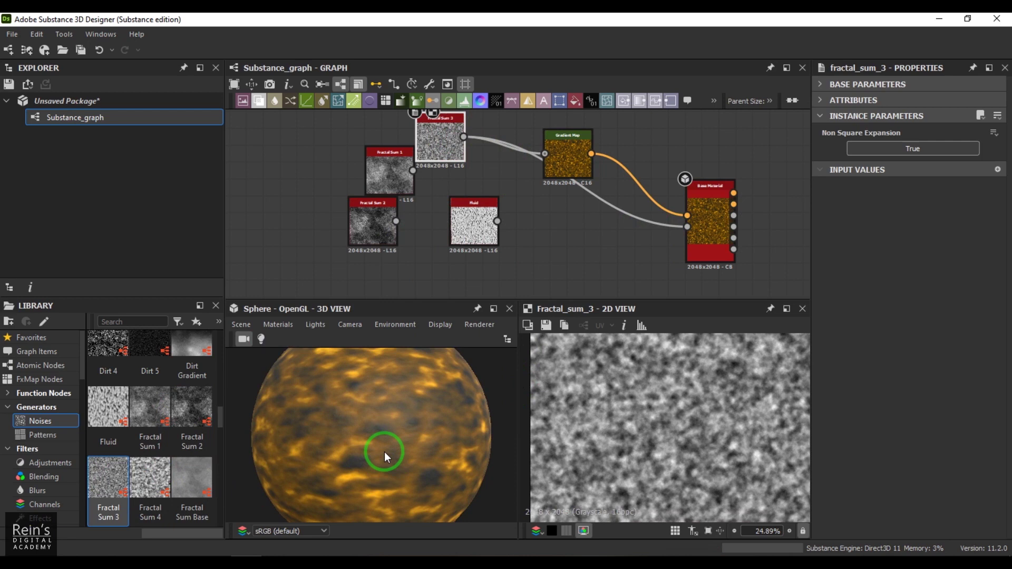
left_click_drag(151, 479, 688, 228)
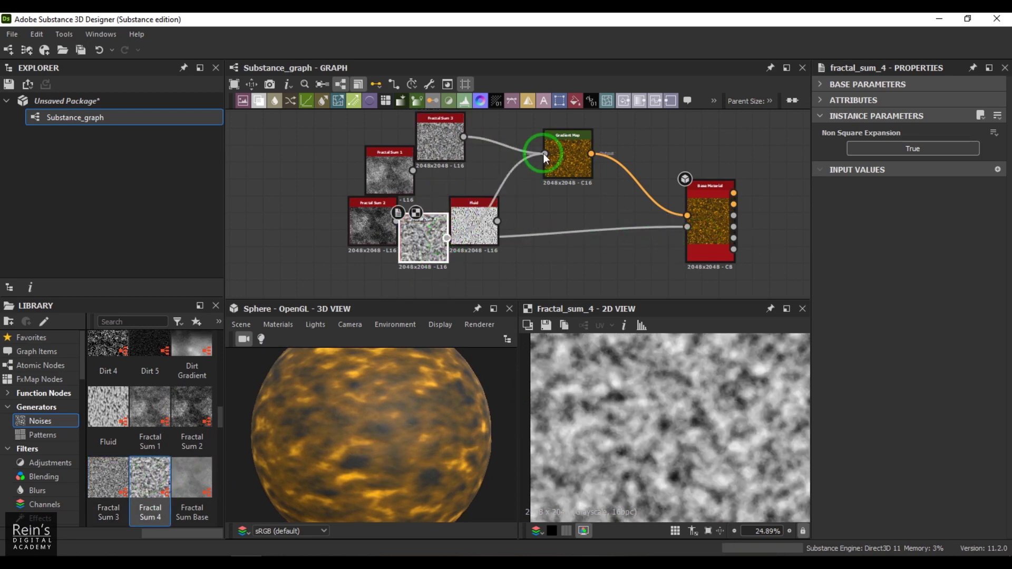
left_click_drag(543, 154, 545, 153)
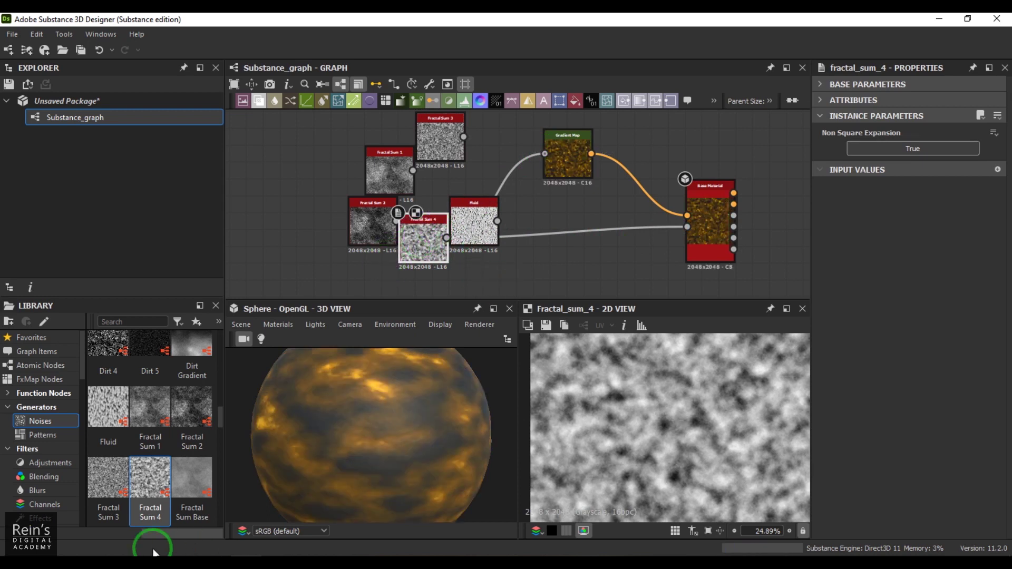
scroll(220, 421, "down", 1)
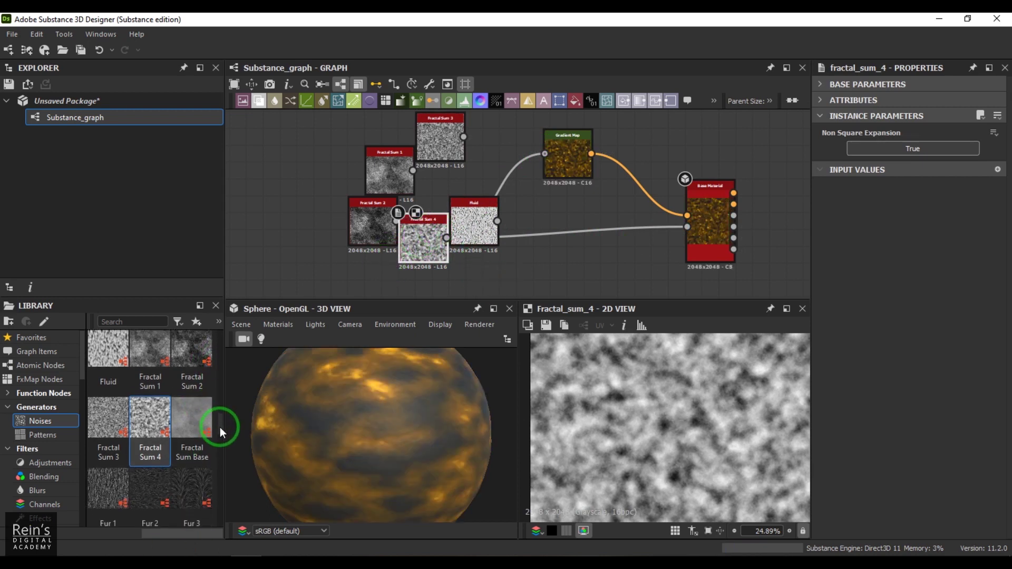
- Add a Fractal Sum Base noise, feed it into the Gradient Map, and place it under Fluid
left_click_drag(195, 411, 687, 227)
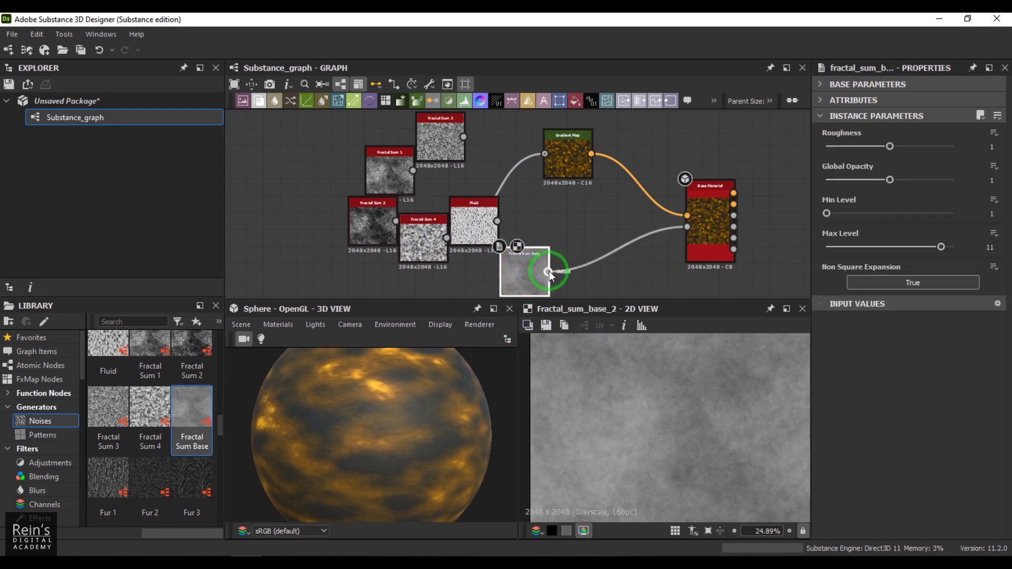
left_click_drag(548, 272, 544, 154)
left_click_drag(521, 272, 473, 249)
left_click(533, 361)
right_click_drag(448, 527, 429, 410)
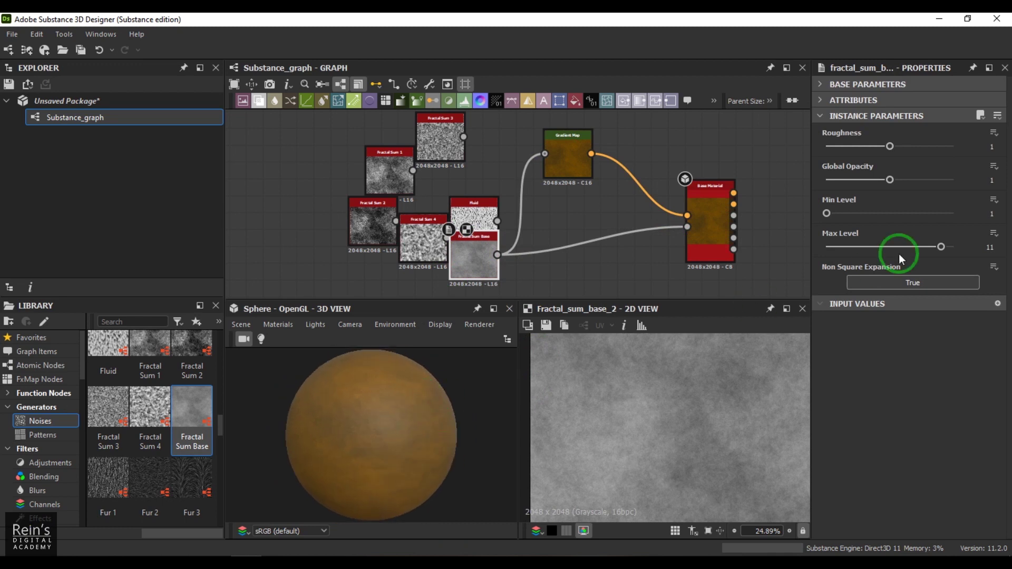
- Set the noise Min Level to 7, try several Max Levels, and set Global Opacity to 1.31
left_click(853, 246)
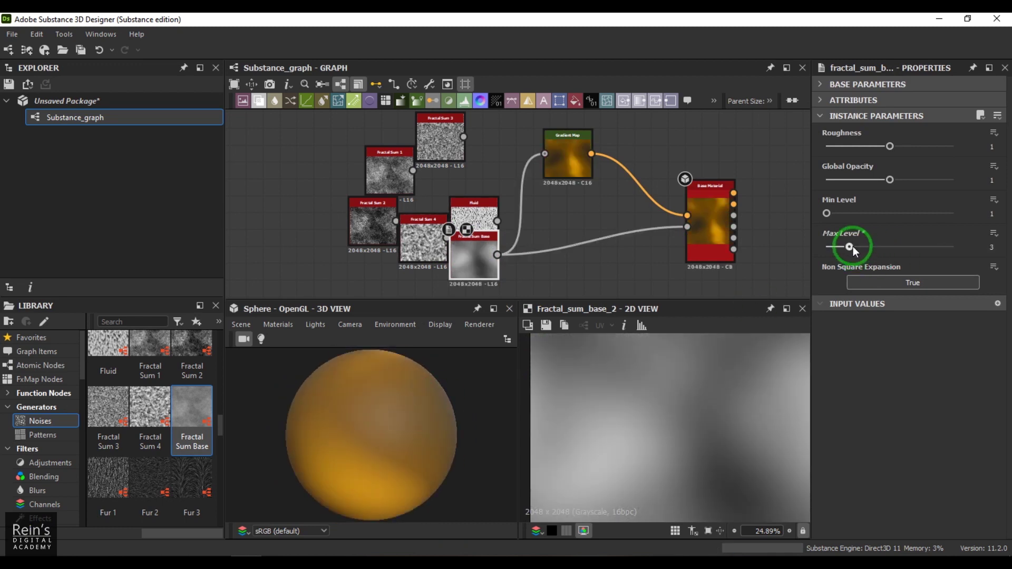
left_click(869, 245)
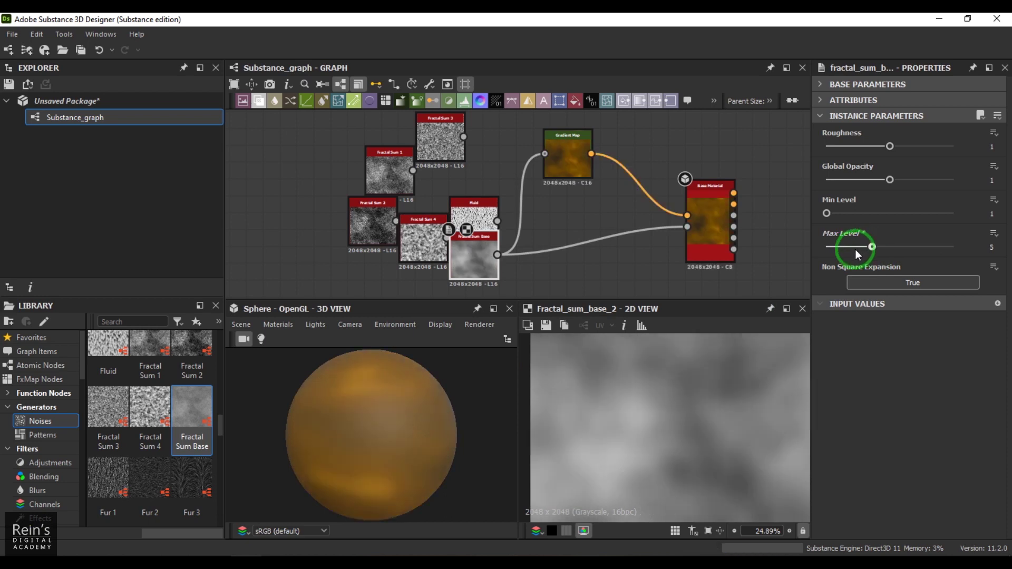
left_click_drag(856, 249, 886, 249)
left_click(851, 214)
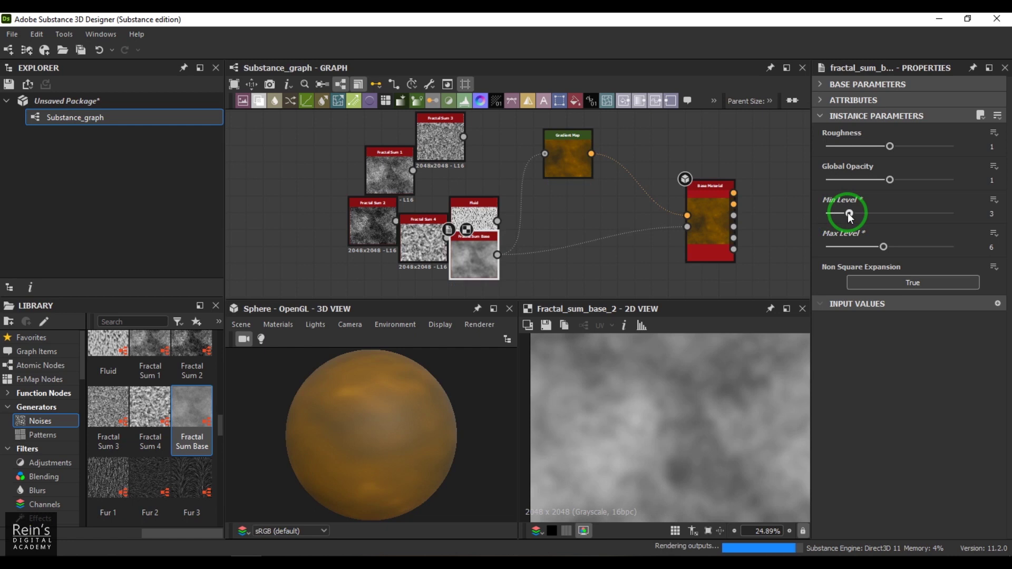
left_click_drag(849, 214, 897, 214)
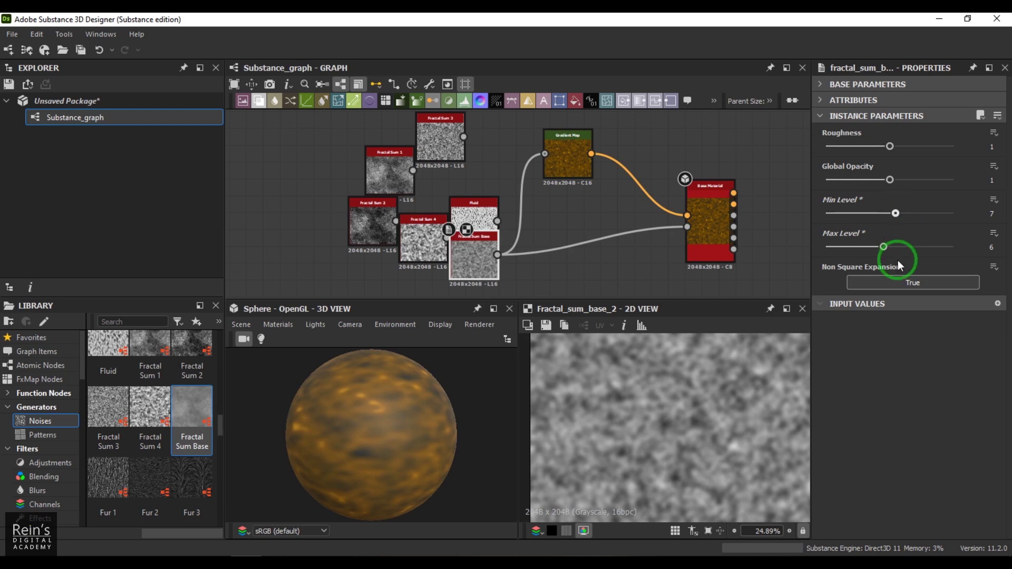
left_click_drag(897, 247, 885, 219)
mouse_move(930, 247)
left_mouse_down()
mouse_move(954, 264)
mouse_move(913, 247)
mouse_move(923, 248)
left_mouse_up()
left_click_drag(886, 171, 846, 151)
- Raise Roughness to 0.88 with Max Level 10, checking the sphere preview
right_click_drag(322, 431, 349, 441)
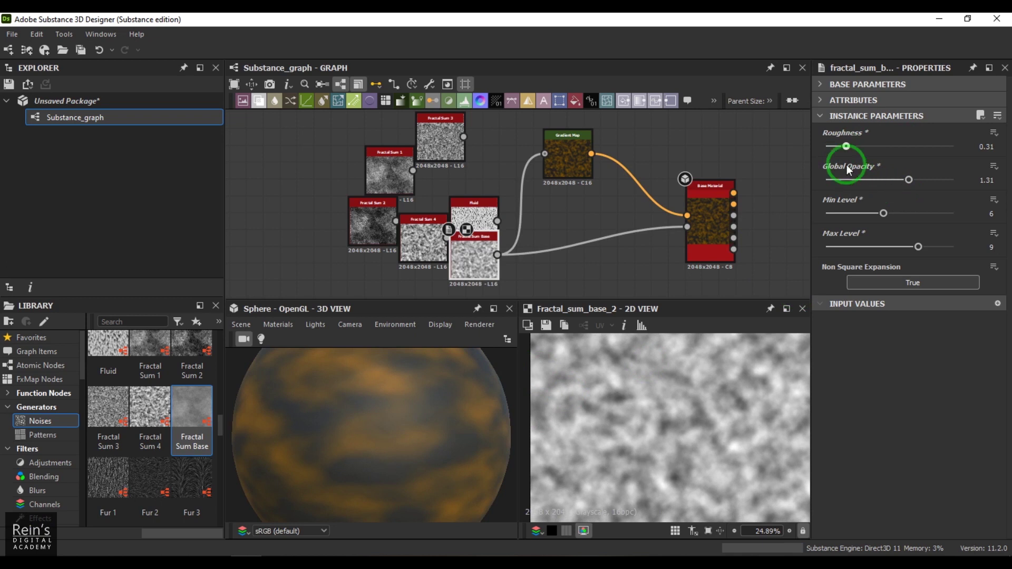
left_click_drag(846, 155, 895, 148)
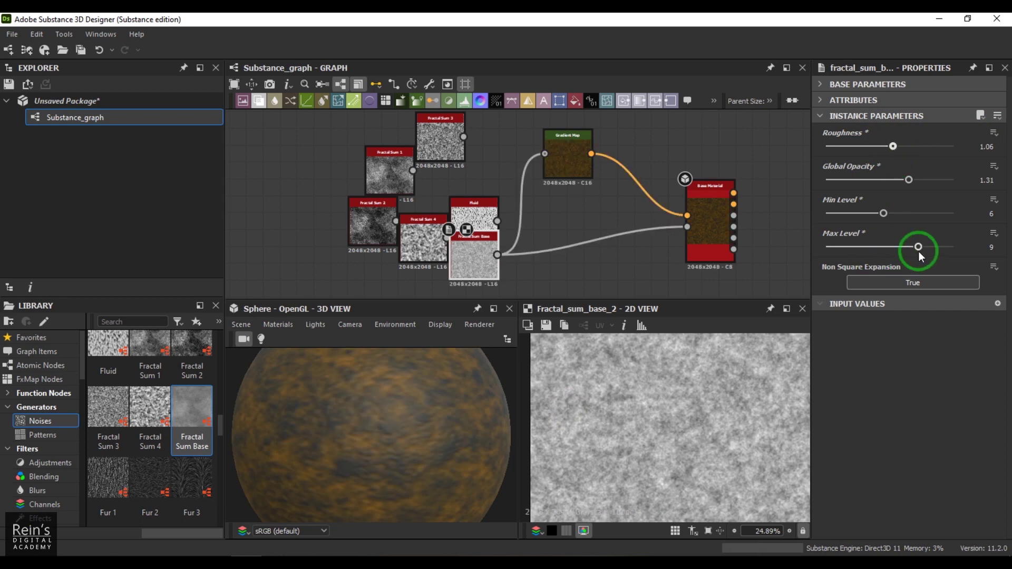
mouse_move(883, 213)
left_mouse_down()
mouse_move(859, 215)
mouse_move(897, 213)
left_mouse_up()
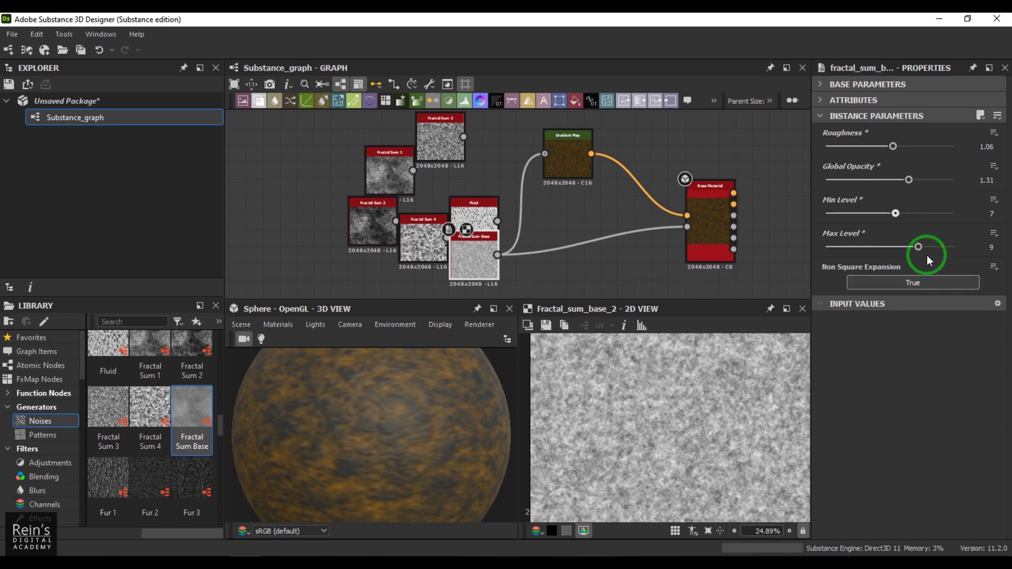
mouse_move(927, 253)
left_mouse_down()
mouse_move(944, 246)
mouse_move(929, 248)
left_mouse_up()
mouse_move(893, 147)
left_mouse_down()
mouse_move(931, 151)
mouse_move(871, 154)
mouse_move(882, 157)
left_mouse_up()
right_click_drag(302, 471, 167, 539)
left_click_drag(220, 426, 222, 436)
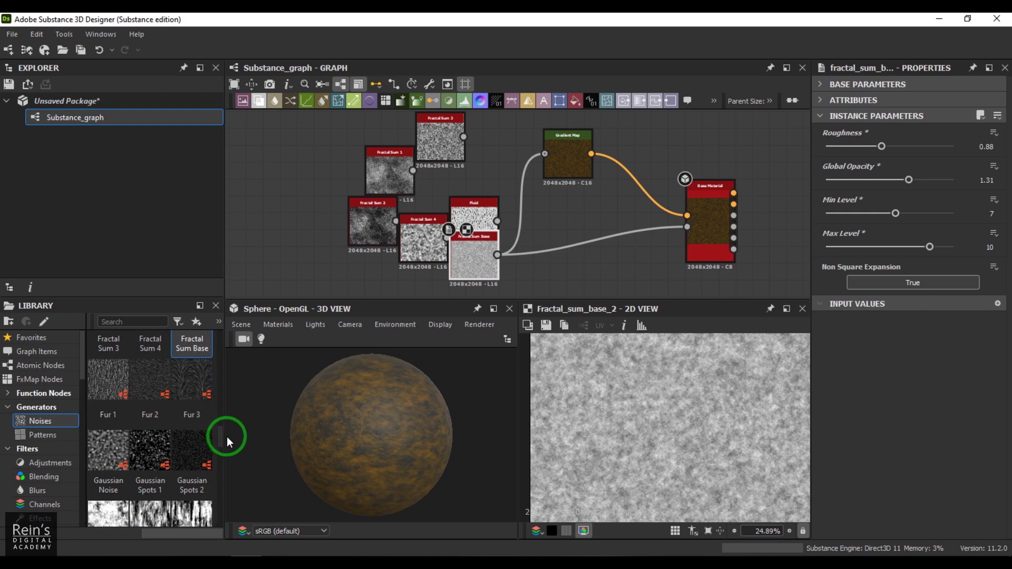
left_click_drag(227, 436, 227, 437)
left_click_drag(108, 385, 277, 257)
- Add a Fur 1 noise to the graph and double its scale to 4
left_click_drag(318, 217, 565, 157)
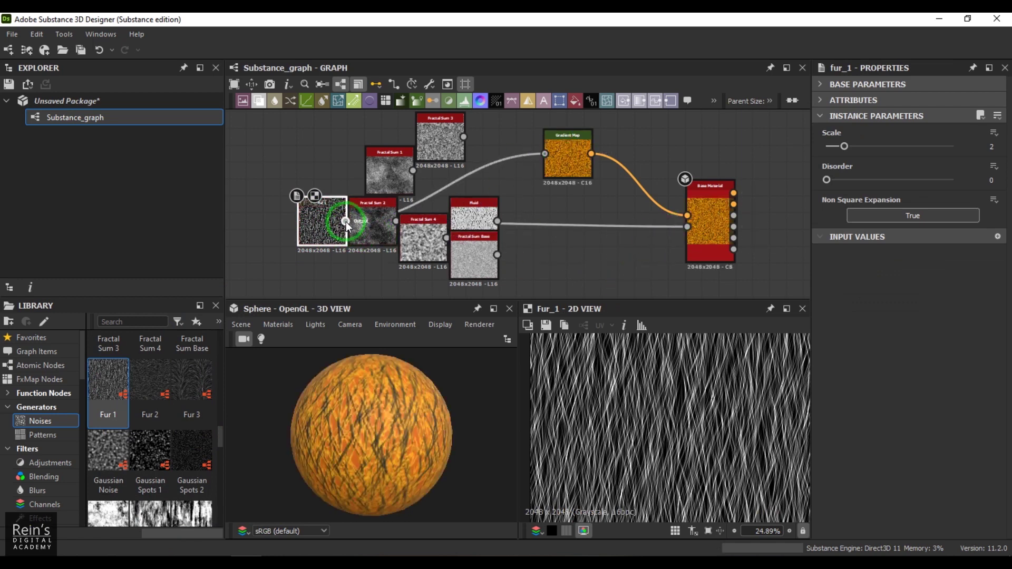
left_click_drag(844, 146, 872, 145)
left_click(814, 191)
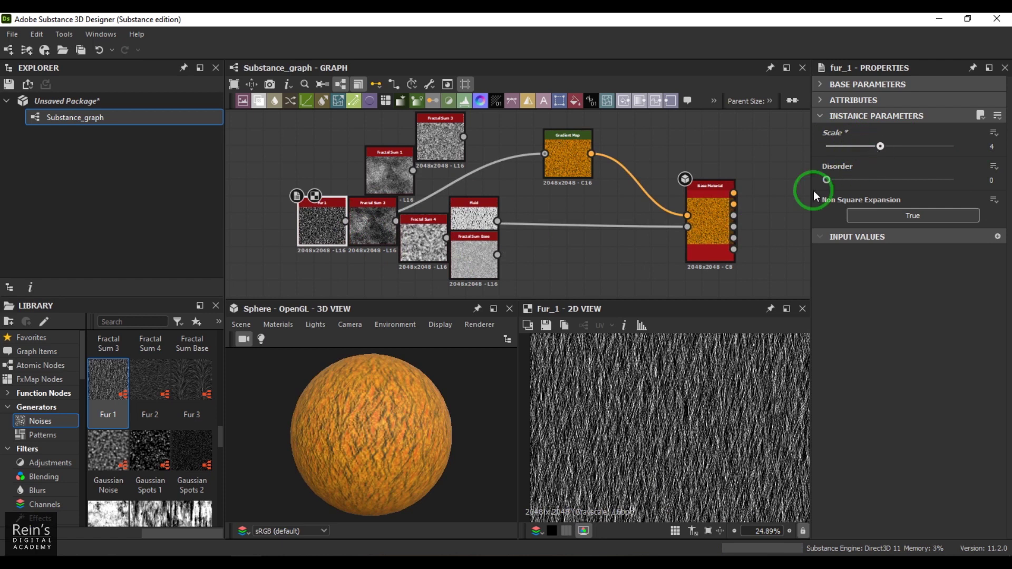
- In the Gradient Map editor, recolour the right key olive yellow and the middle key black
left_click(566, 166)
left_click(991, 245)
left_click(607, 168)
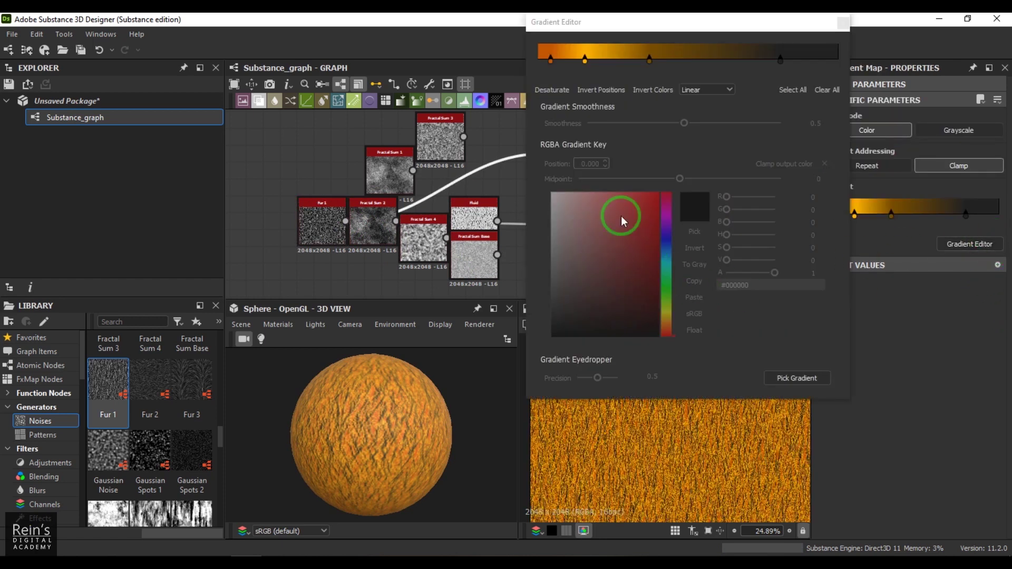
left_click(598, 103)
left_click(793, 111)
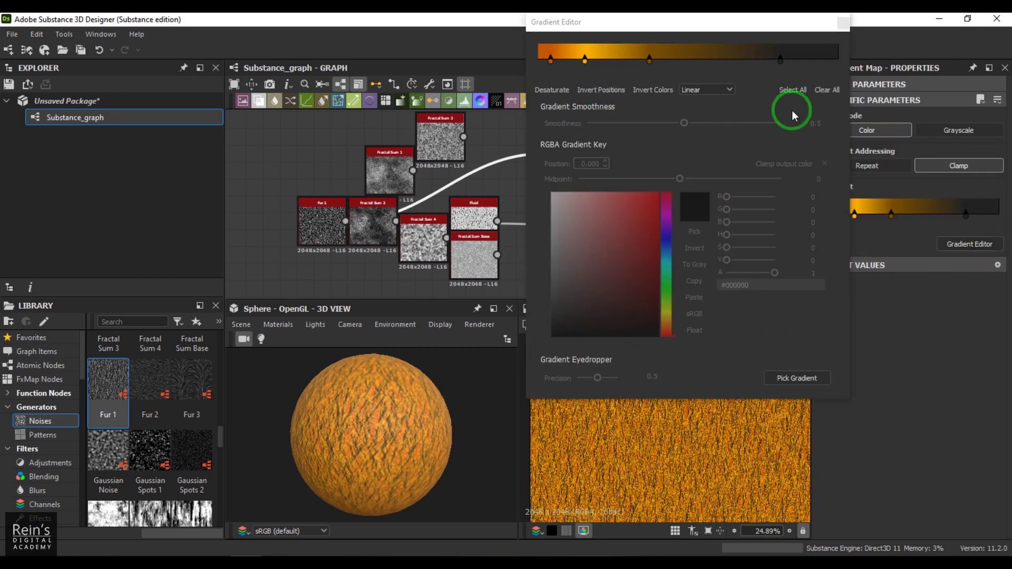
left_click(780, 60)
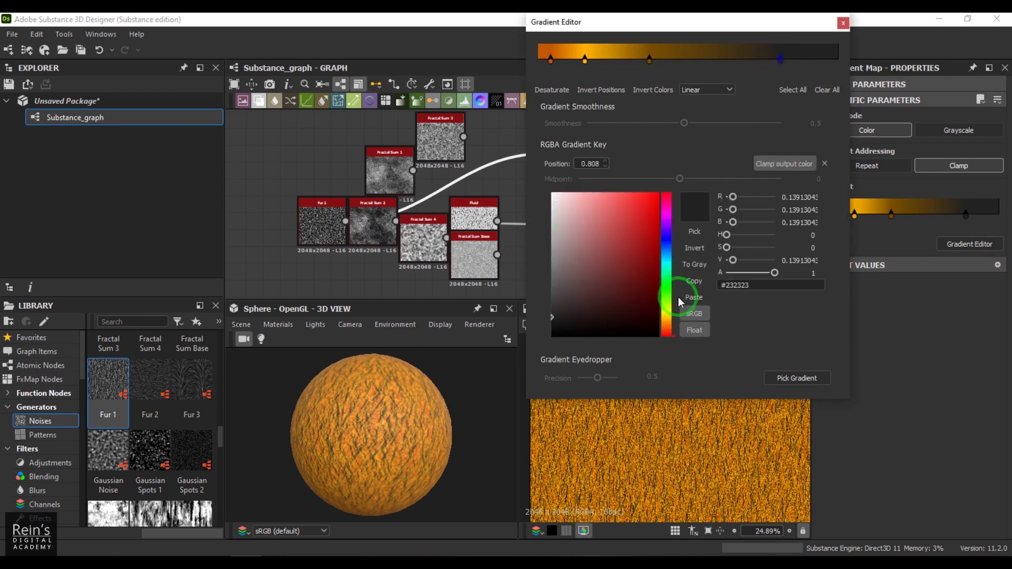
left_click(665, 315)
left_click_drag(600, 206, 611, 238)
left_click(649, 61)
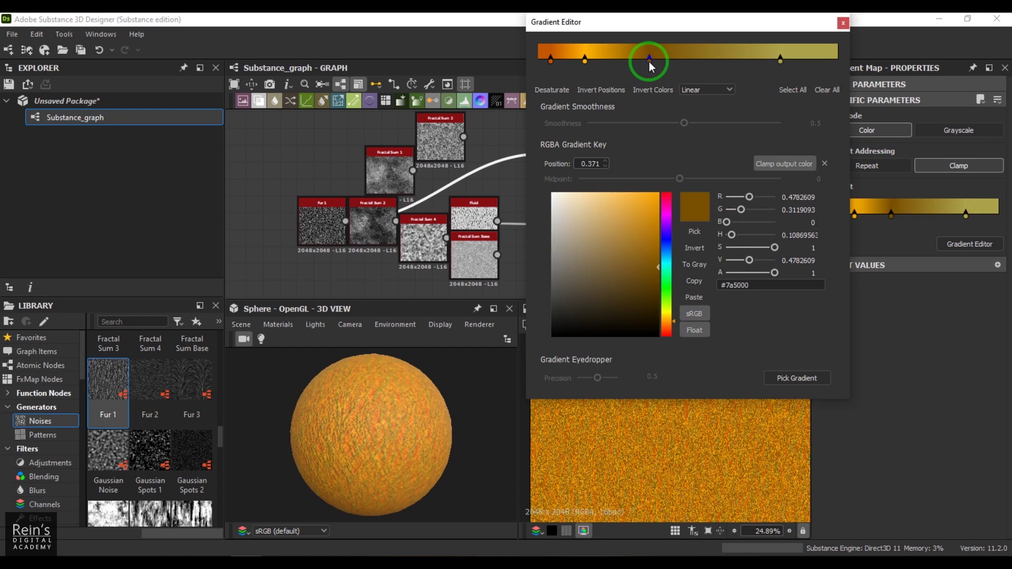
left_click_drag(611, 303, 510, 366)
- Delete both orange keys, move black to 0.021 and olive yellow to 1.000, then close the editor
left_click(585, 59)
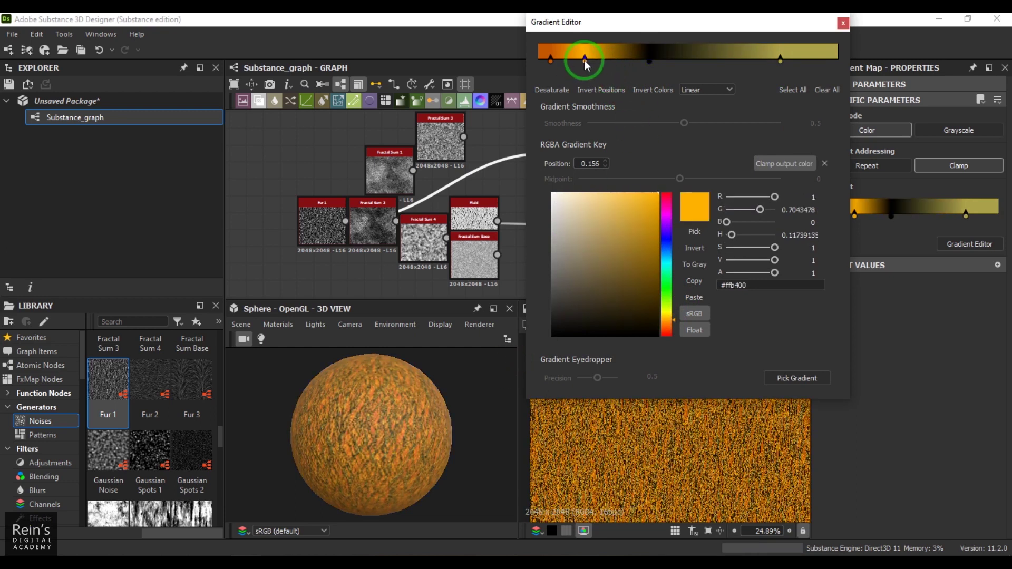
key("Delete")
left_click(551, 59)
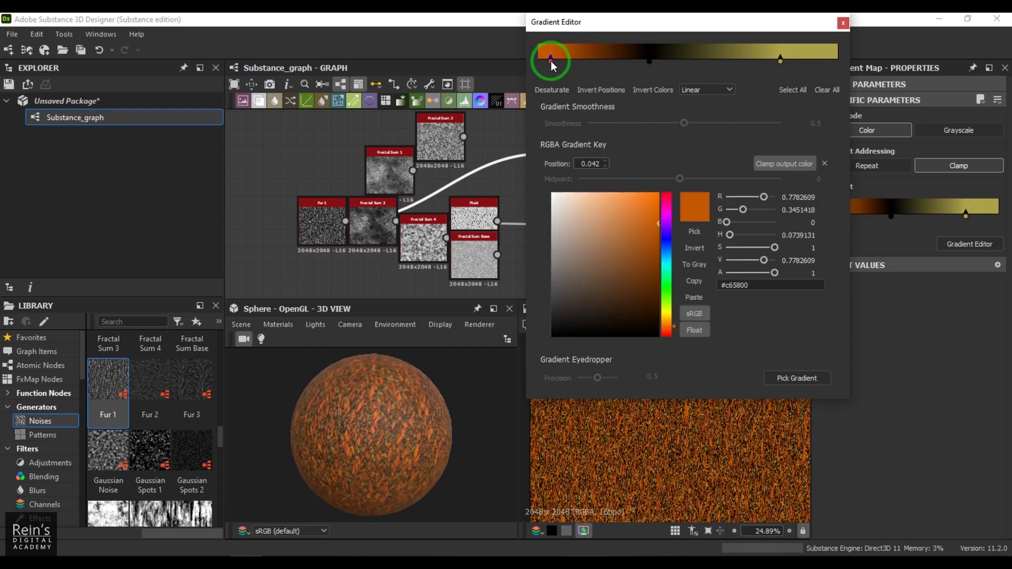
key("Delete")
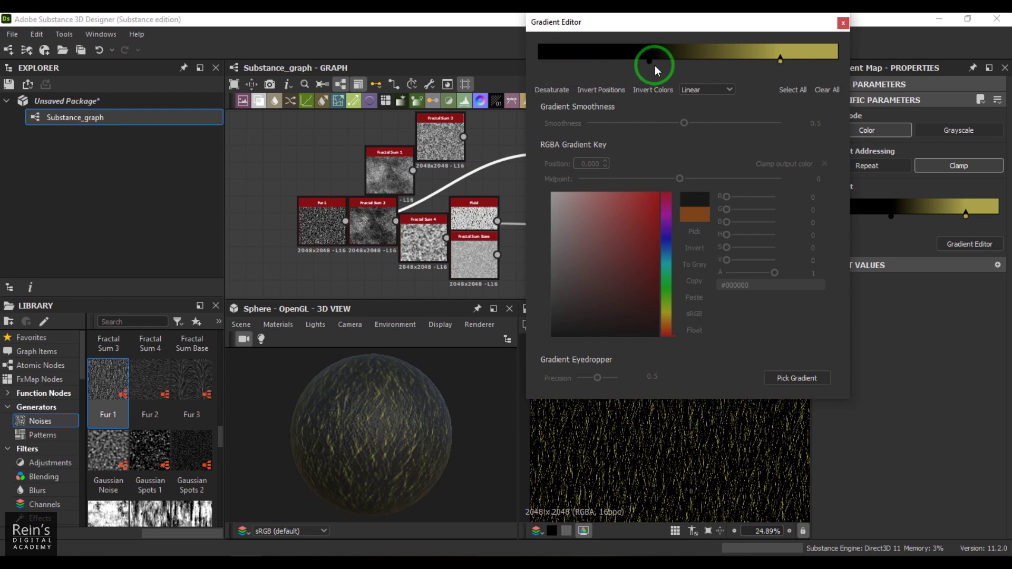
left_click_drag(650, 64, 548, 72)
left_click(757, 87)
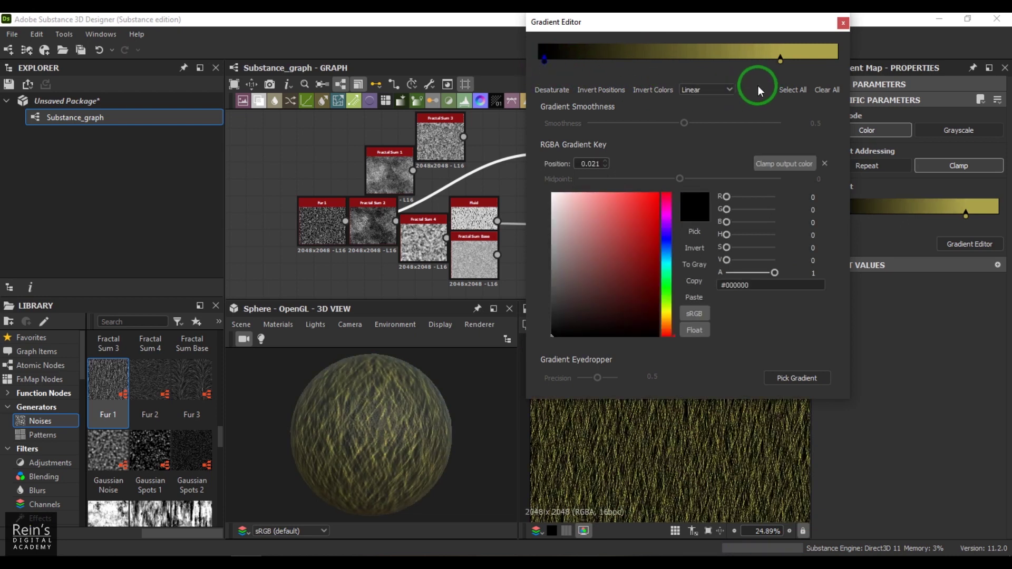
left_click_drag(780, 62, 856, 61)
right_click_drag(409, 409, 398, 430)
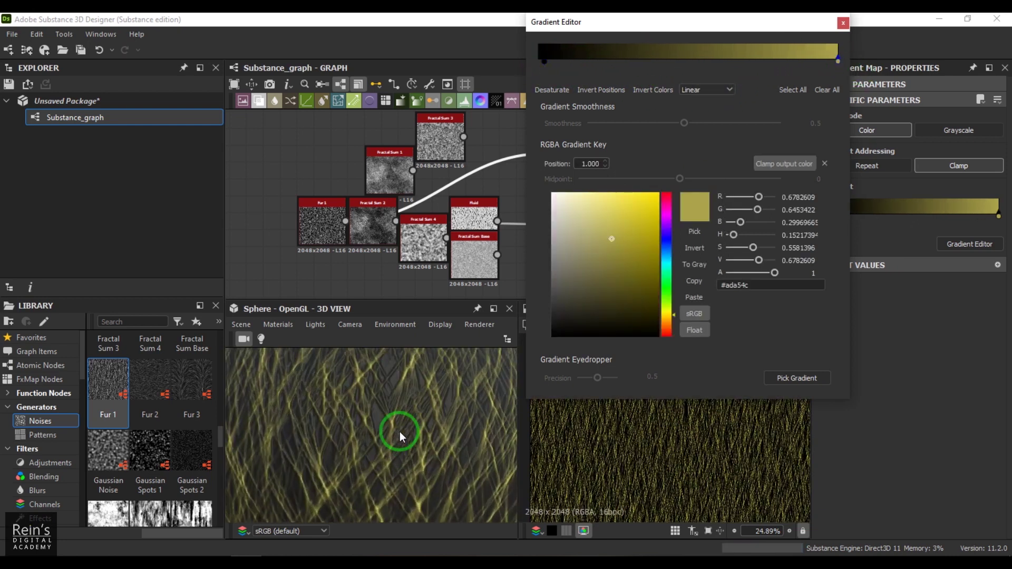
left_click(843, 23)
scroll(369, 206, "down", 2)
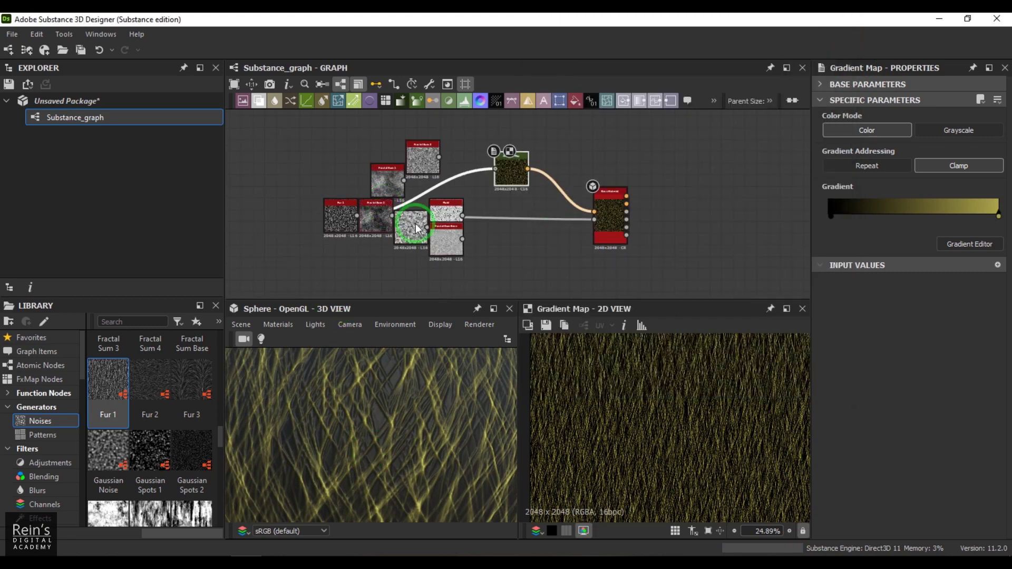
- Move the Fluid node aside and delete the three remaining Fractal Sum nodes
left_click(454, 246)
left_click_drag(442, 239, 475, 250)
left_click_drag(407, 228, 378, 221)
left_click(387, 220)
key("Delete")
left_click(385, 173)
key("Delete")
left_click(429, 160)
key("Delete")
- Add Fur 2, connect it to Base Material's second input and the Gradient Map, and delete Fur 1
left_click_drag(158, 378, 441, 254)
scroll(441, 254, "up", 3)
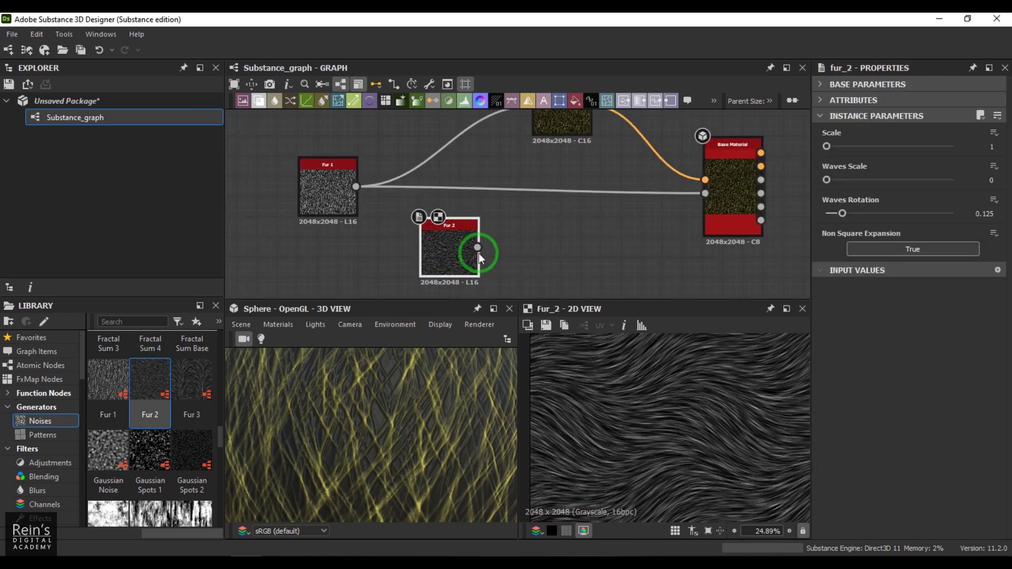
left_click_drag(477, 247, 706, 194)
left_click_drag(477, 248, 535, 101)
left_click(340, 185)
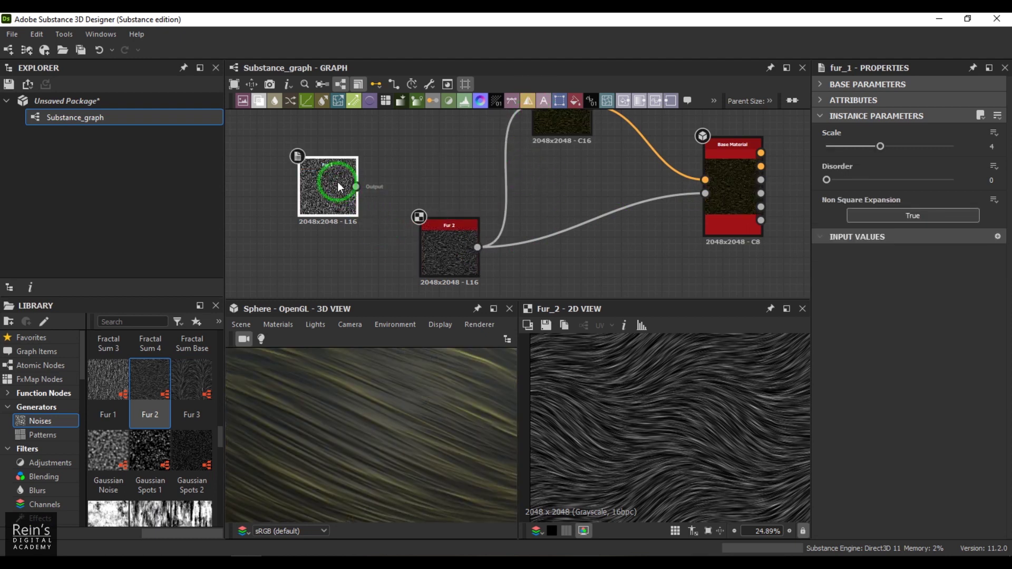
key("Delete")
- Tune Fur 2 to scale 1 with larger waves scale and waves rotation 0.19, then add Fur 3
left_click_drag(394, 418, 400, 416)
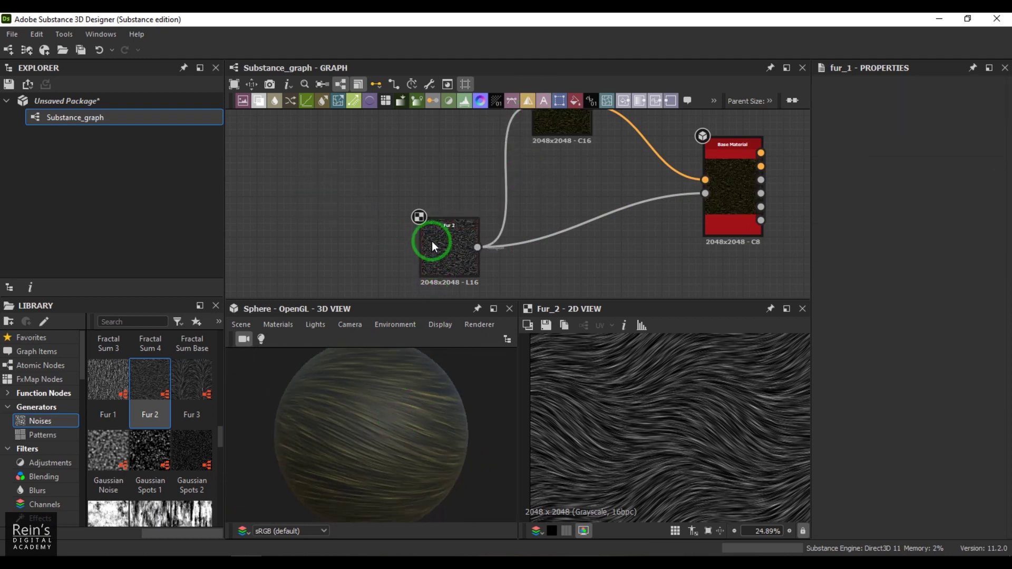
left_click_drag(437, 248, 390, 242)
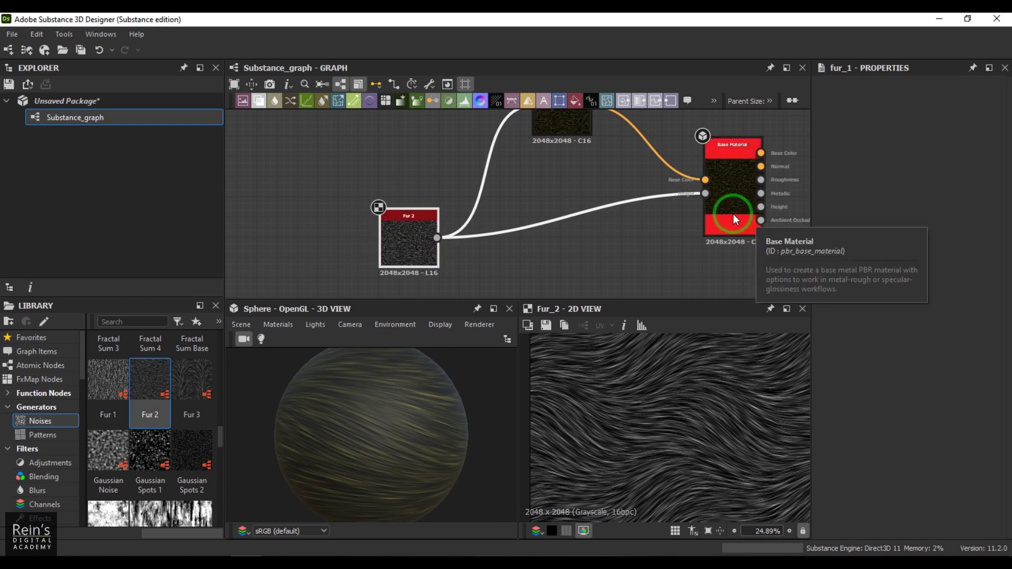
left_click(396, 240)
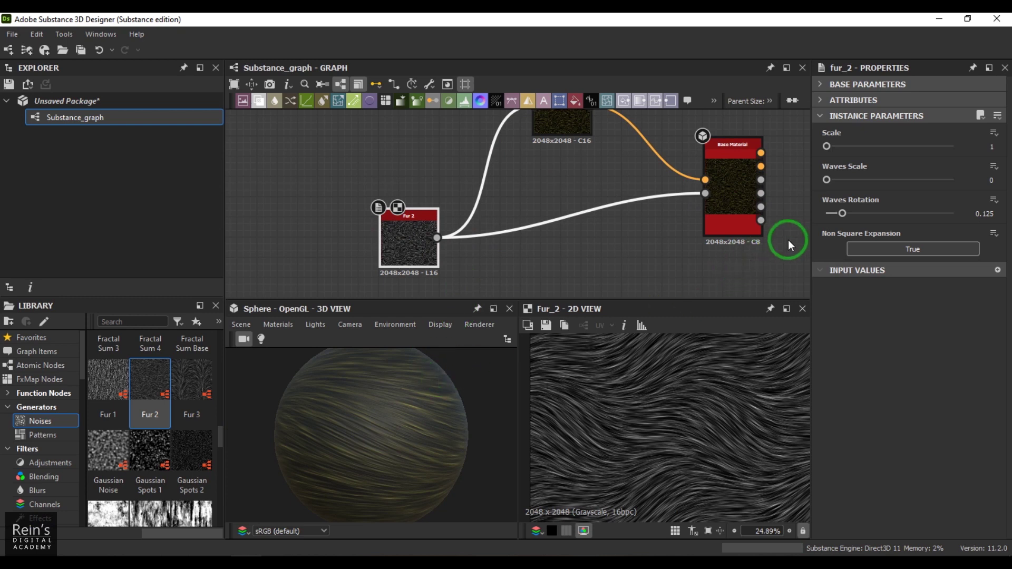
left_click_drag(828, 148, 845, 145)
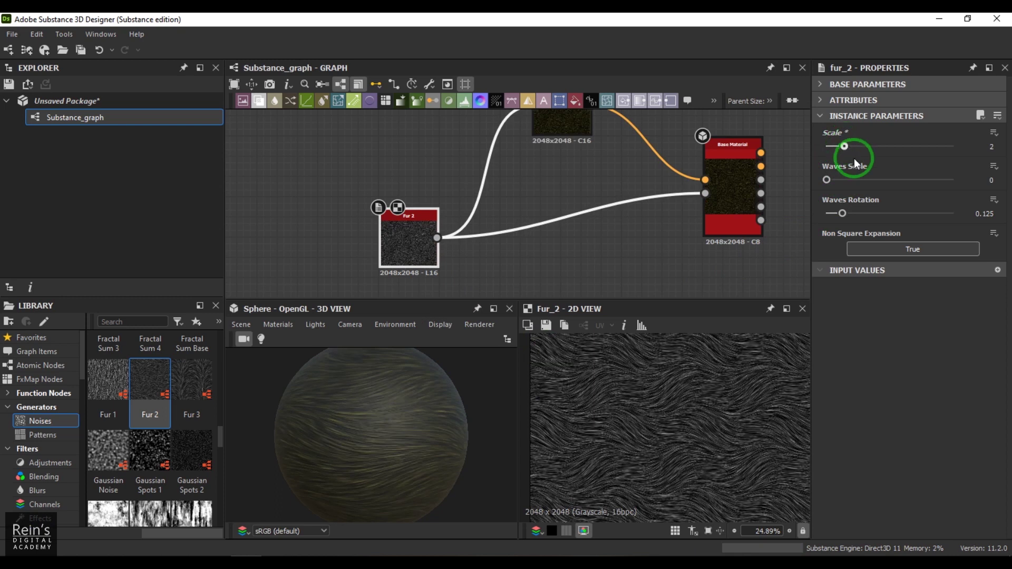
left_click_drag(828, 182, 887, 214)
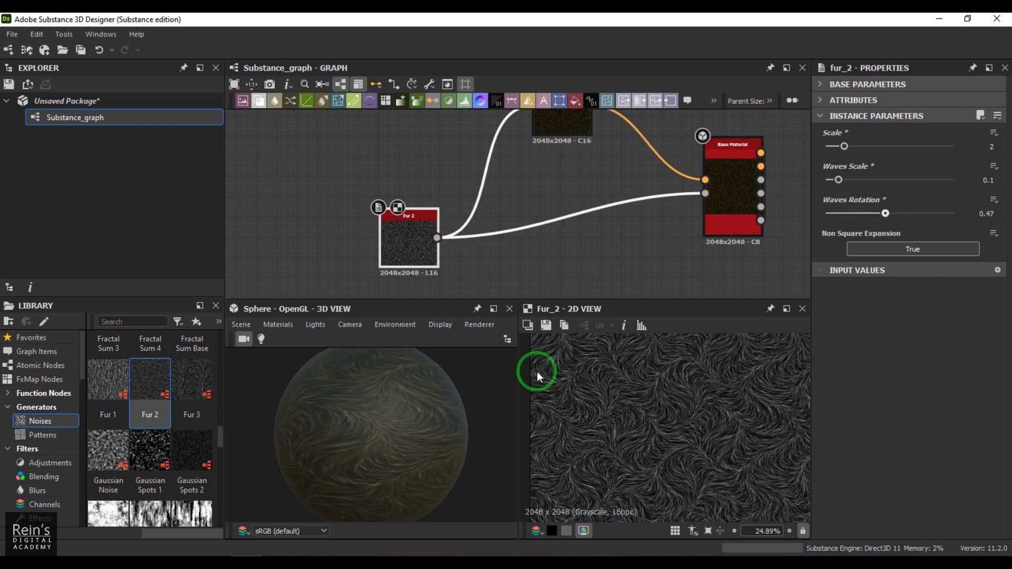
right_click_drag(504, 391, 432, 426, "alt")
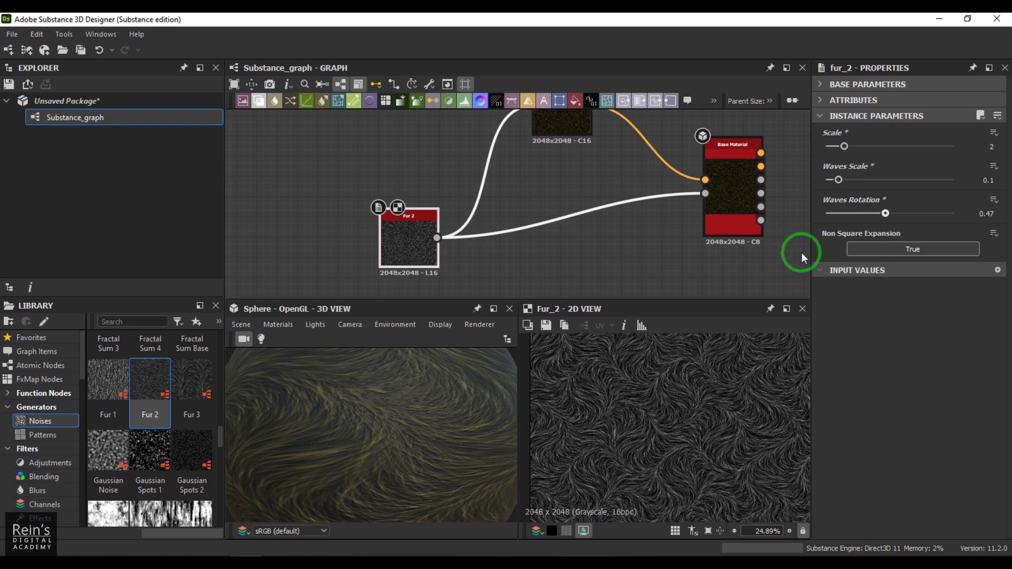
left_click_drag(844, 147, 827, 147)
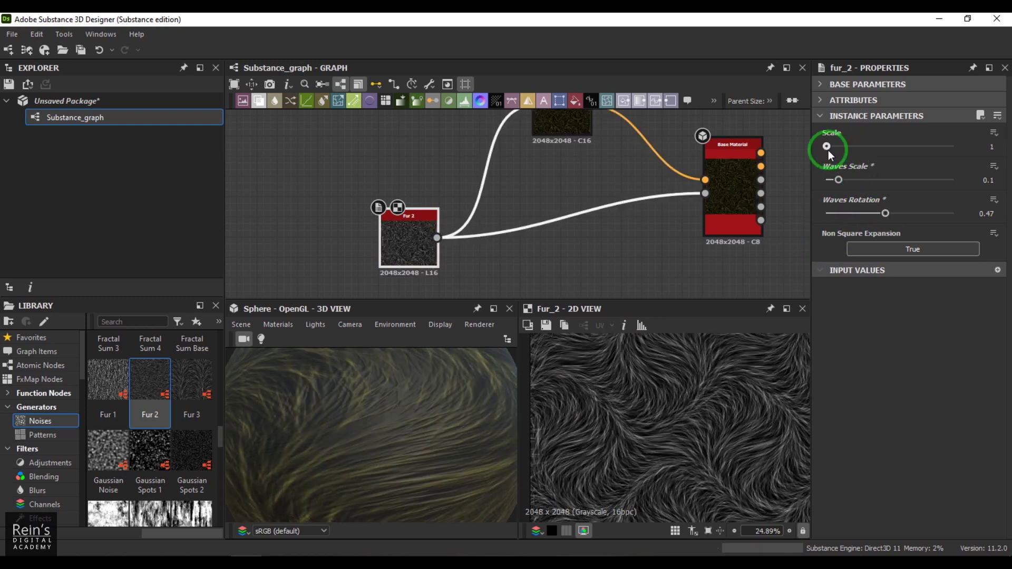
left_click_drag(886, 214, 851, 214)
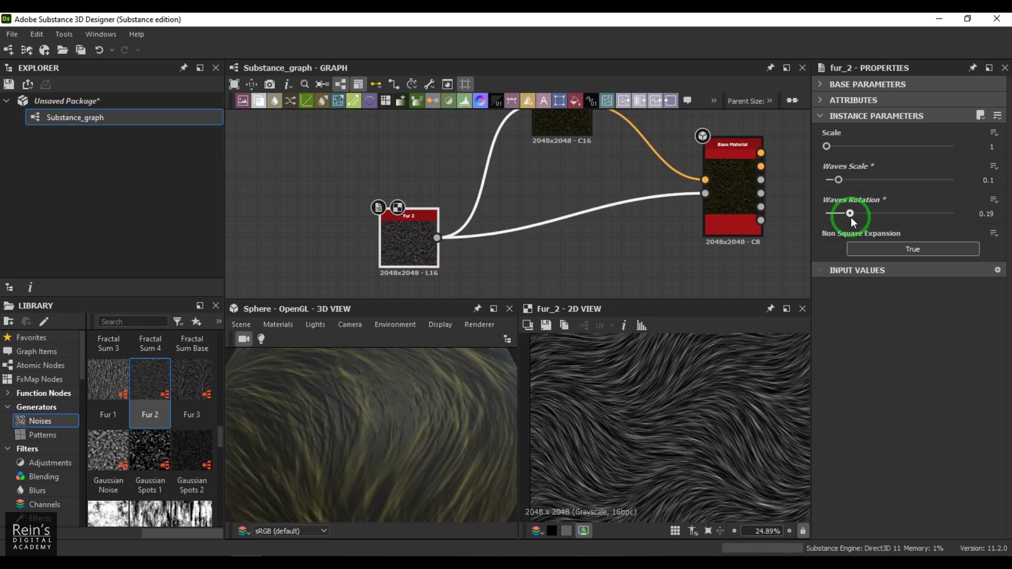
scroll(465, 445, "down", 3)
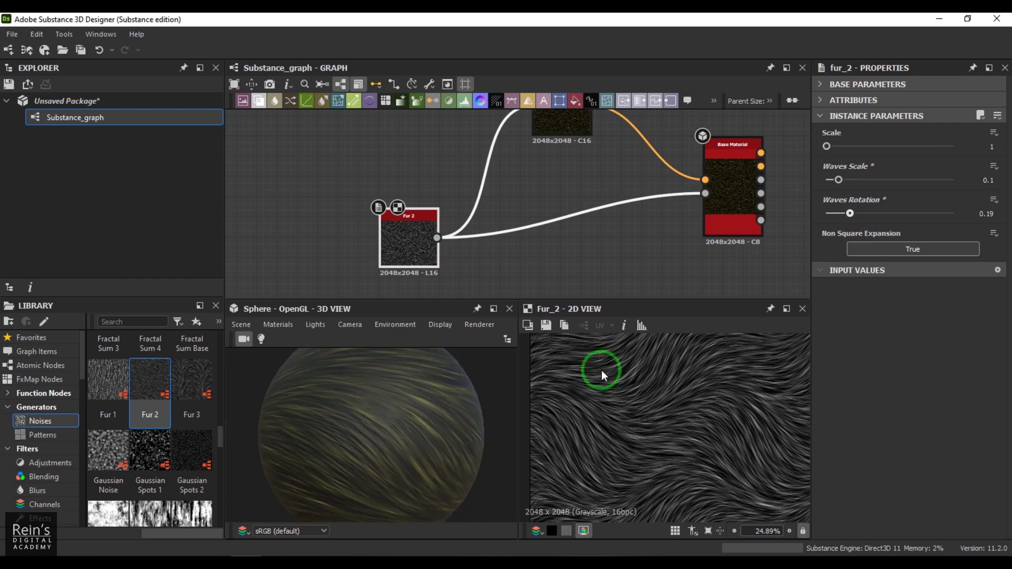
left_click_drag(203, 419, 705, 193)
left_click_drag(467, 147, 522, 113)
- Delete Fur 2, move Fur 3 into its spot, and set Scale 3 and Waves Amount 0.6
left_click(415, 234)
key("Delete")
left_click_drag(436, 160, 437, 220)
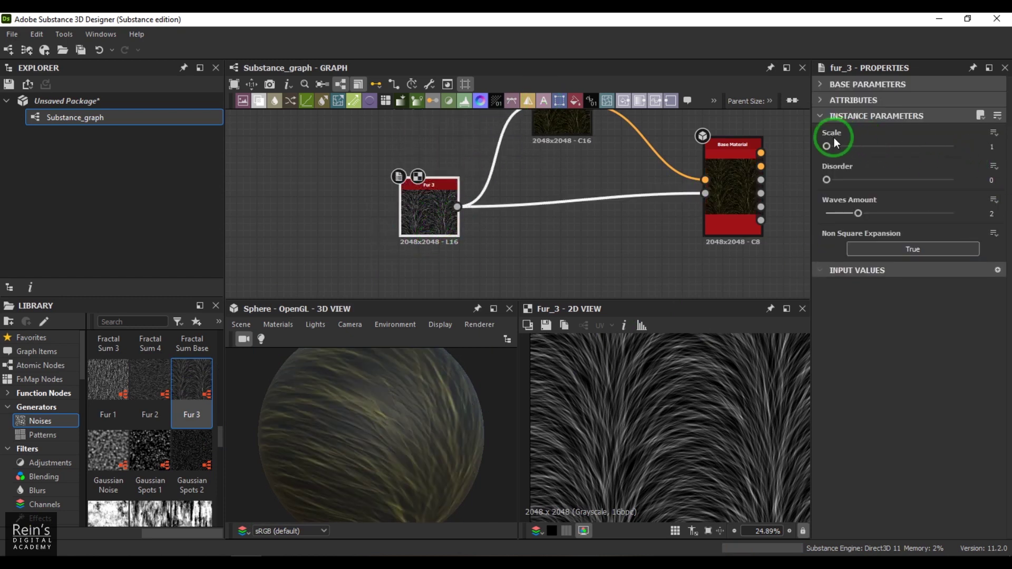
mouse_move(872, 147)
left_mouse_down()
mouse_move(849, 147)
mouse_move(859, 150)
left_mouse_up()
left_click_drag(858, 213, 838, 224)
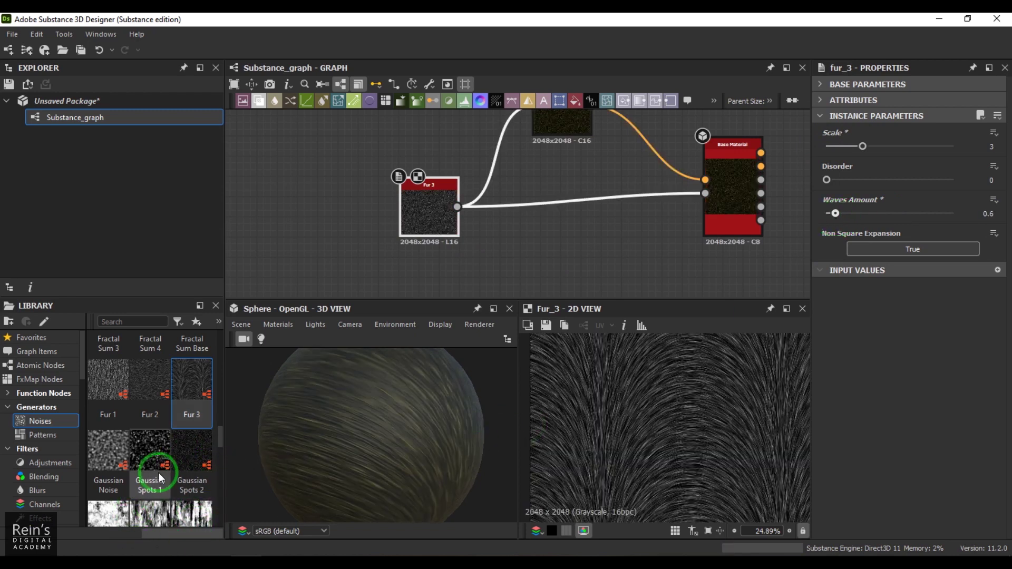
scroll(220, 445, "down", 2)
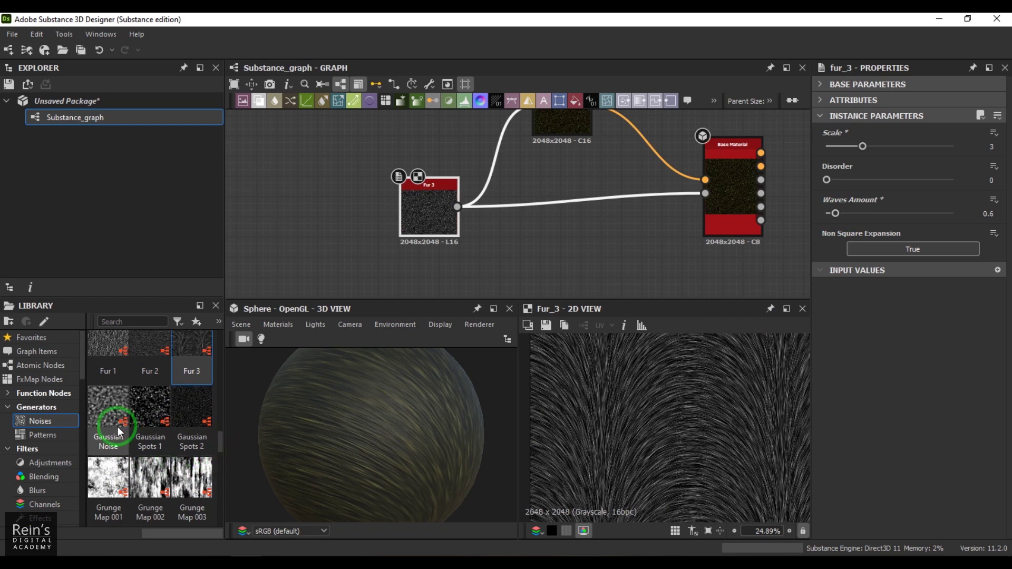
- Replace Fur 3 with a Gaussian Noise node wired to the Gradient Map, raising its scale
left_click_drag(112, 425, 334, 208)
left_click(411, 215)
key("Delete")
left_click_drag(352, 219, 705, 193)
left_click_drag(372, 255, 518, 154)
left_click_drag(889, 146, 912, 152)
left_click(866, 222)
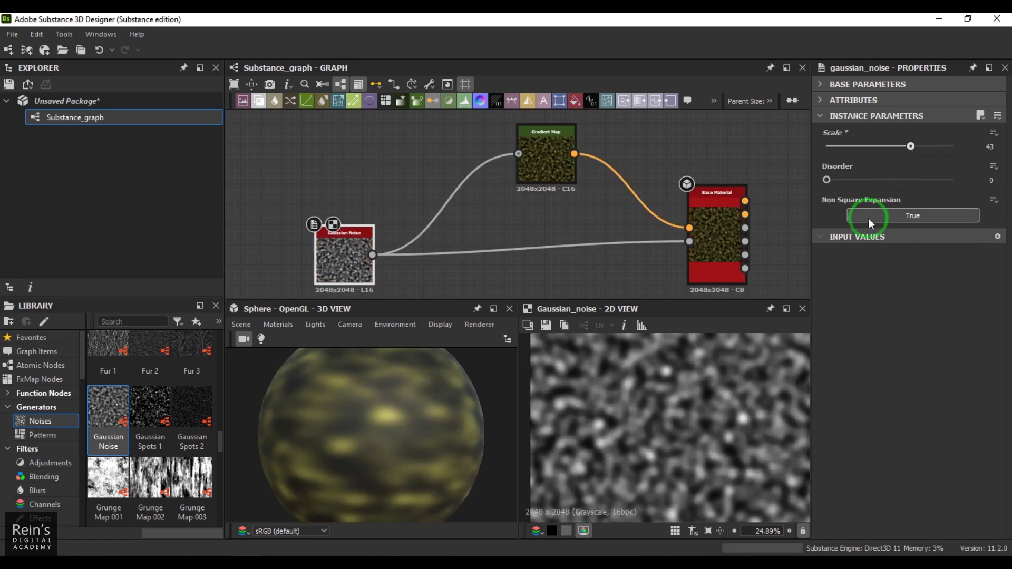
- Add Gaussian Spots 1 wired to material and Gradient Map at Scale 2, then add Gaussian Spots 2
left_click(185, 394)
left_click_drag(149, 405, 689, 241)
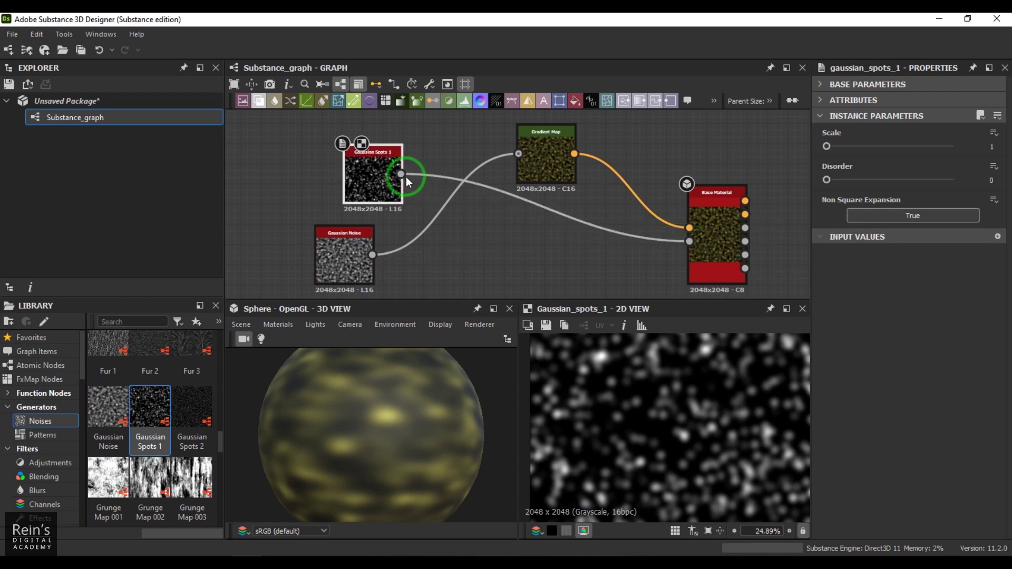
left_click_drag(406, 176, 514, 164)
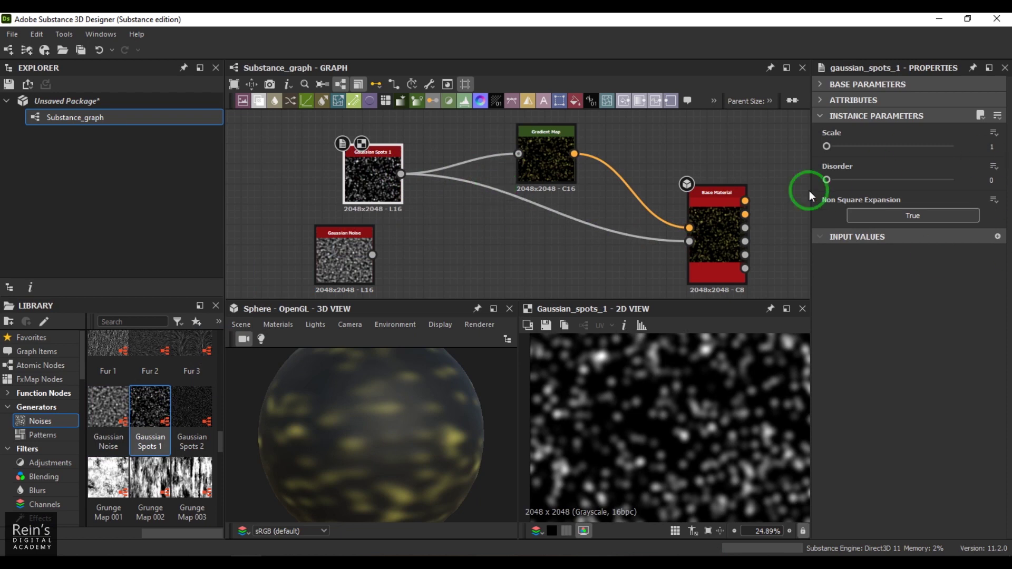
mouse_move(826, 146)
left_mouse_down()
mouse_move(871, 148)
mouse_move(831, 151)
left_mouse_up()
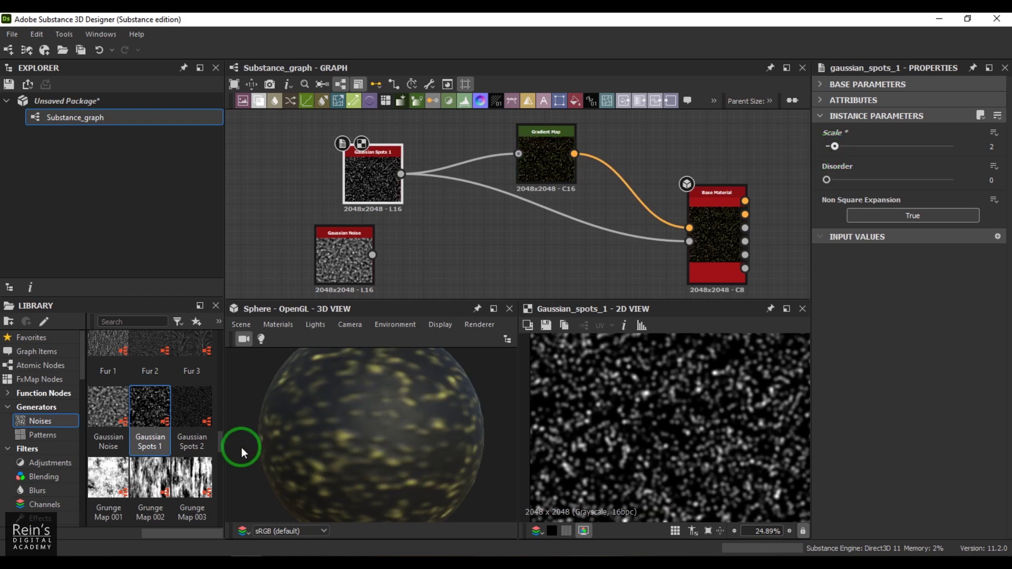
left_click_drag(192, 411, 690, 242)
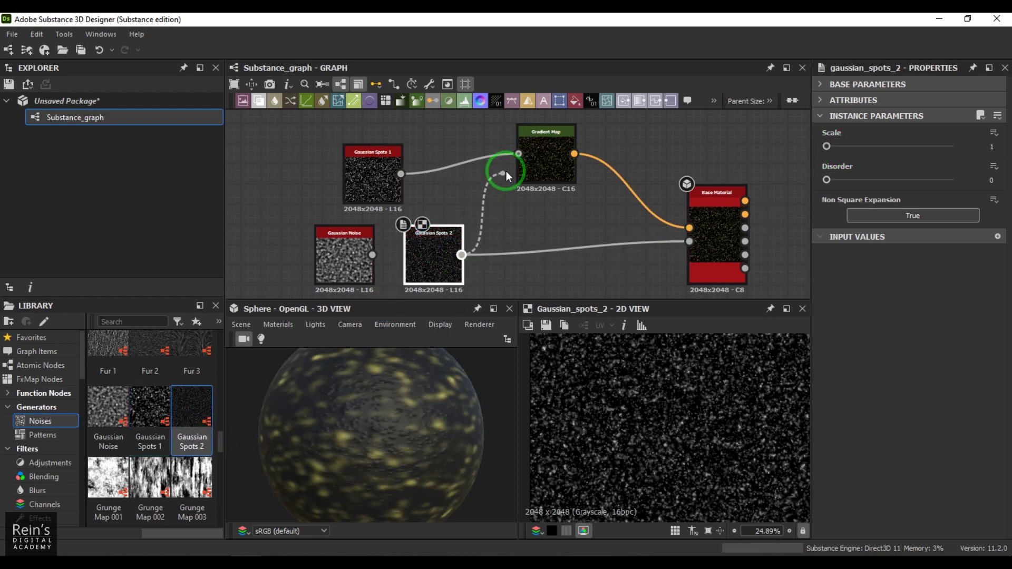
- Connect Gaussian Spots 2 to the Gradient Map input and experiment with its Scale
left_click_drag(511, 166, 519, 154)
scroll(432, 439, "up", 2)
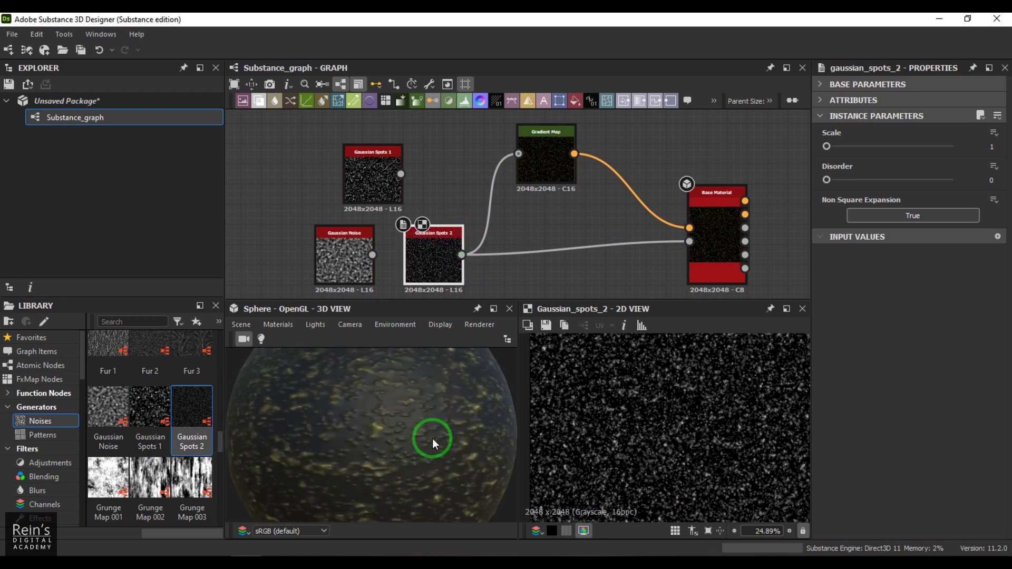
mouse_move(827, 146)
left_mouse_down()
mouse_move(875, 148)
mouse_move(828, 150)
mouse_move(839, 147)
left_mouse_up()
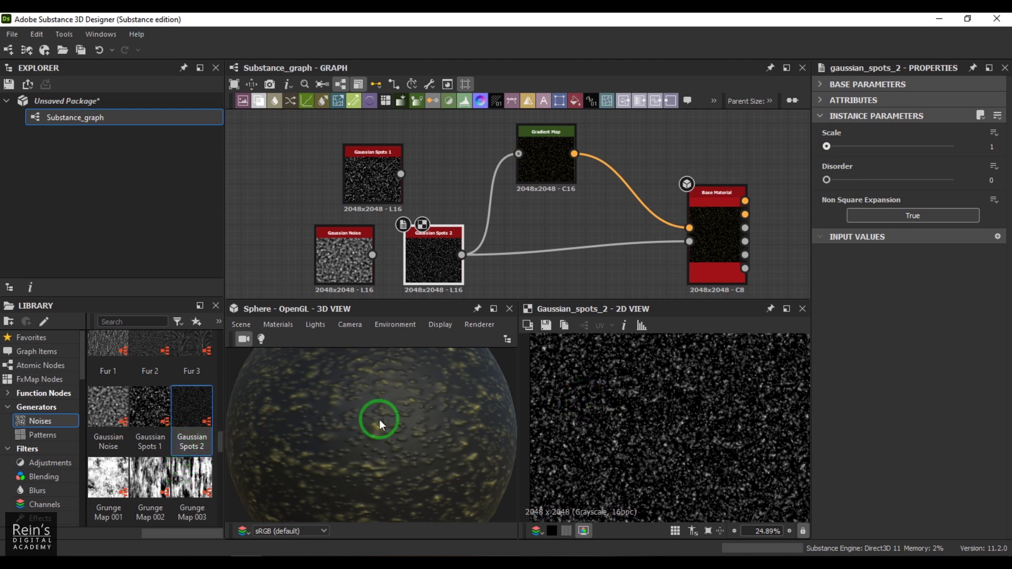
scroll(169, 425, "down", 3)
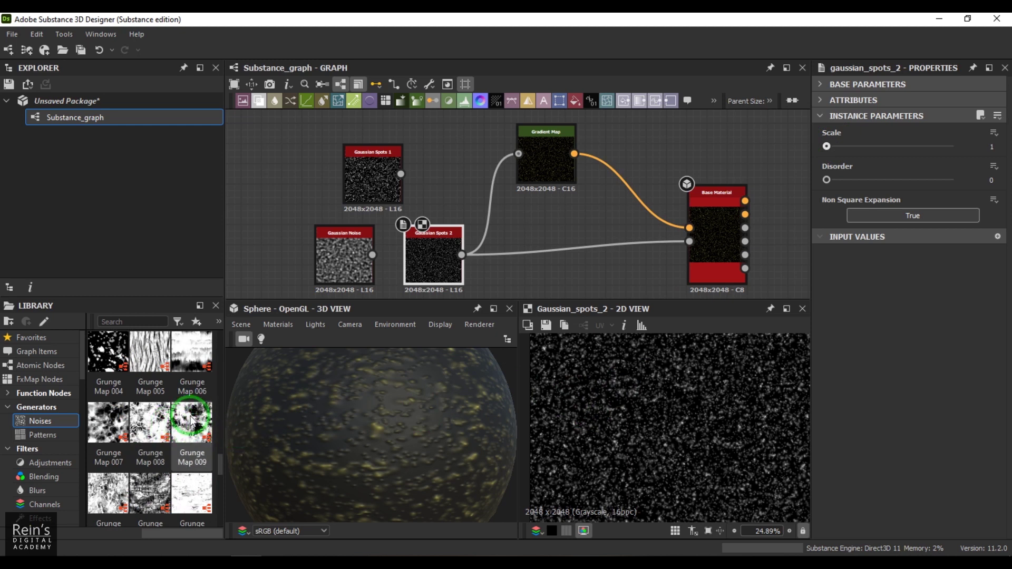
scroll(200, 425, "up", 3)
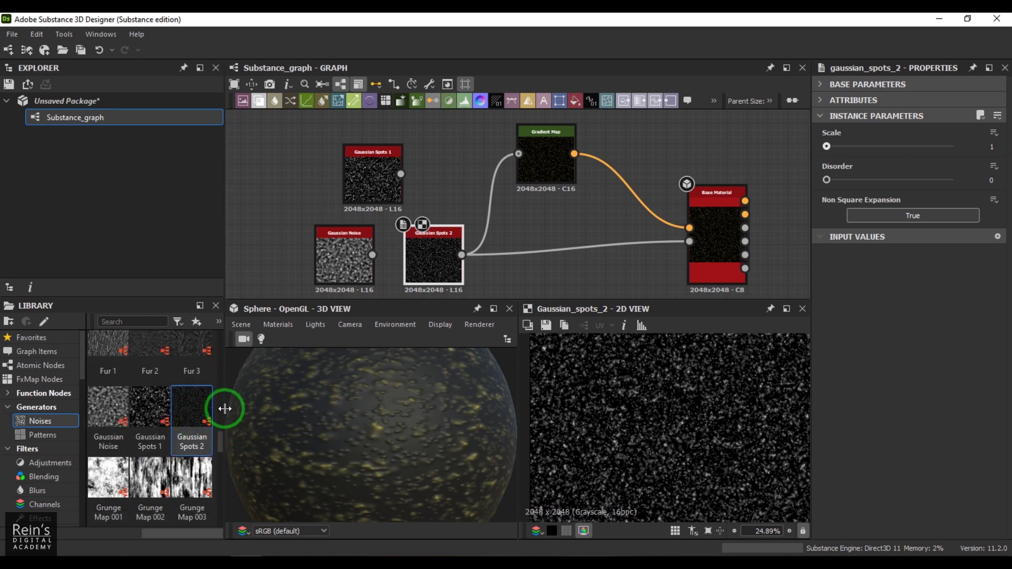